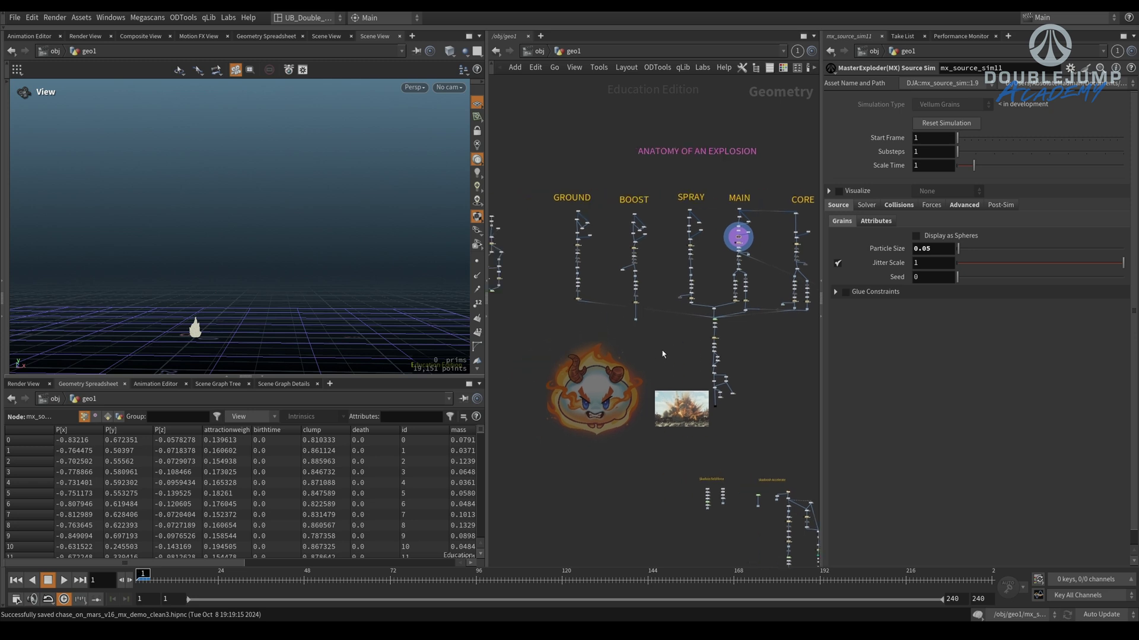
Duplicate the green DOP network node below the MAIN_VOLUME merge and place the copy in free space beside it
{"action": "scroll", "coordinate": [662, 352], "scroll_direction": "down", "scroll_amount": 3}
{"action": "left_click_drag", "start_coordinate": [728, 182], "coordinate": [616, 309]}
{"action": "scroll", "coordinate": [629, 352], "scroll_direction": "up", "scroll_amount": 4}
{"action": "scroll", "coordinate": [632, 361], "scroll_direction": "up", "scroll_amount": 4}
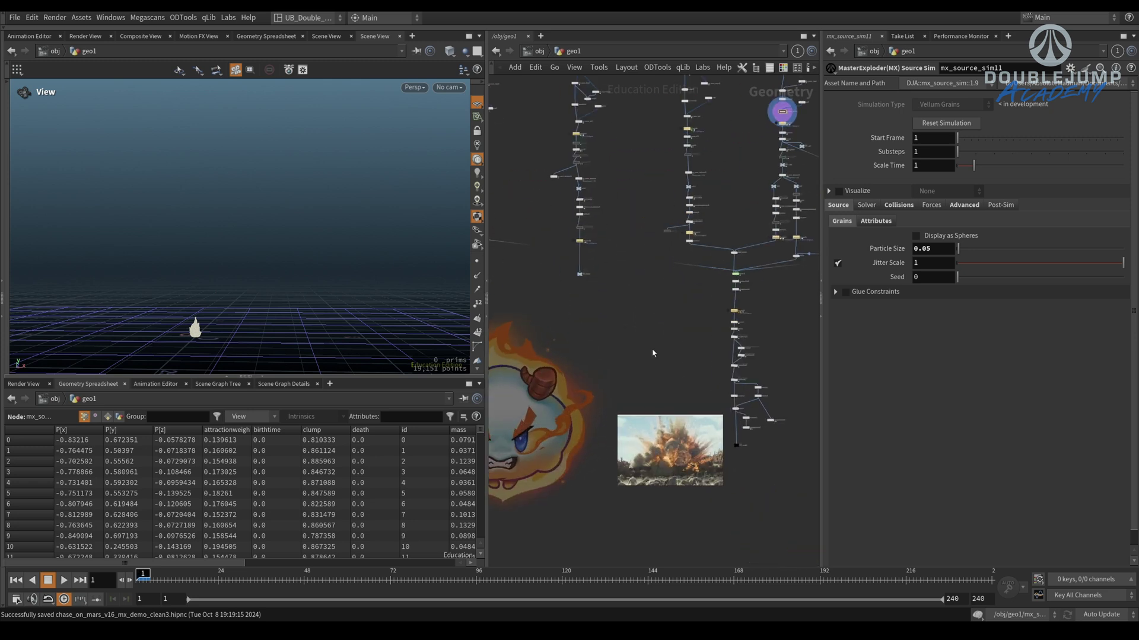
{"action": "middle_click_drag", "start_coordinate": [643, 324], "coordinate": [596, 340]}
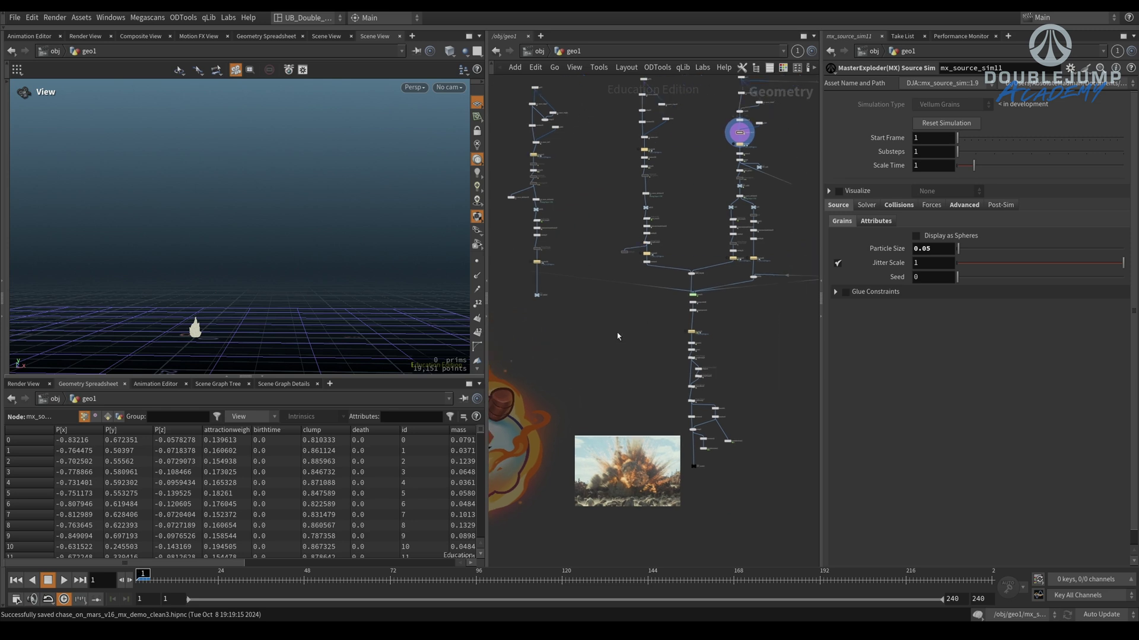
{"action": "scroll", "coordinate": [617, 338], "scroll_direction": "up", "scroll_amount": 5}
{"action": "left_click_drag", "start_coordinate": [637, 300], "coordinate": [689, 317]}
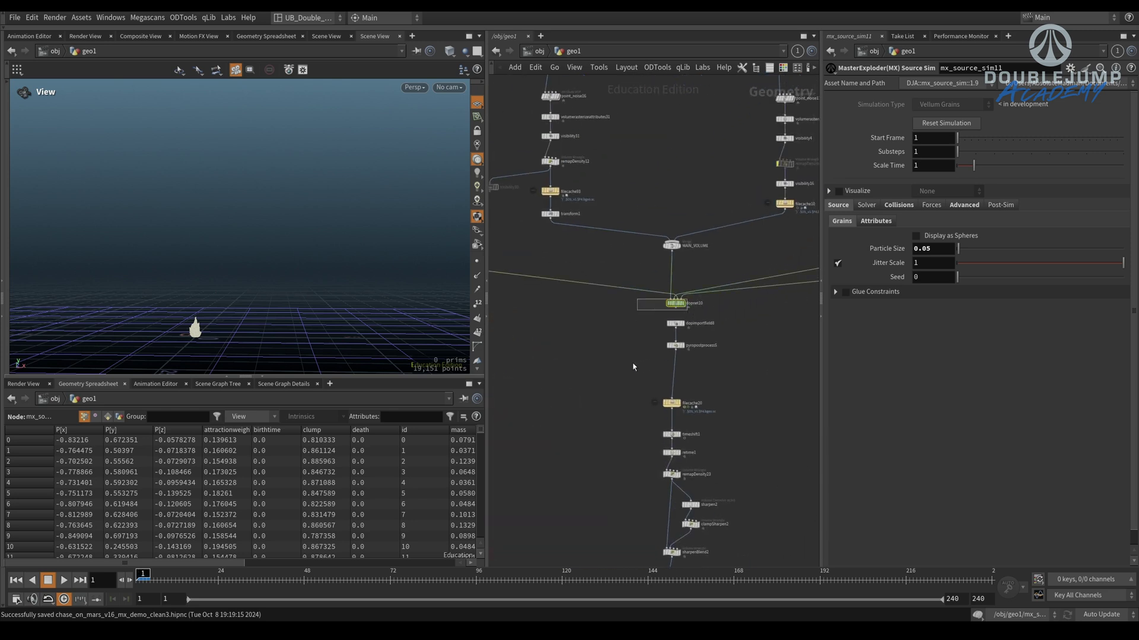
{"action": "key", "text": "ctrl+c"}
{"action": "key", "text": "ctrl+v"}
{"action": "middle_click_drag", "start_coordinate": [628, 365], "coordinate": [671, 322]}
Display the out_test_single null and scrub to frame 17 to examine the emission source volumes
{"action": "mouse_move", "coordinate": [533, 372]}
{"action": "left_mouse_down"}
{"action": "mouse_move", "coordinate": [610, 346]}
{"action": "mouse_move", "coordinate": [581, 366]}
{"action": "mouse_move", "coordinate": [594, 363]}
{"action": "mouse_move", "coordinate": [576, 328]}
{"action": "left_mouse_up"}
{"action": "left_click_drag", "start_coordinate": [571, 325], "coordinate": [625, 389]}
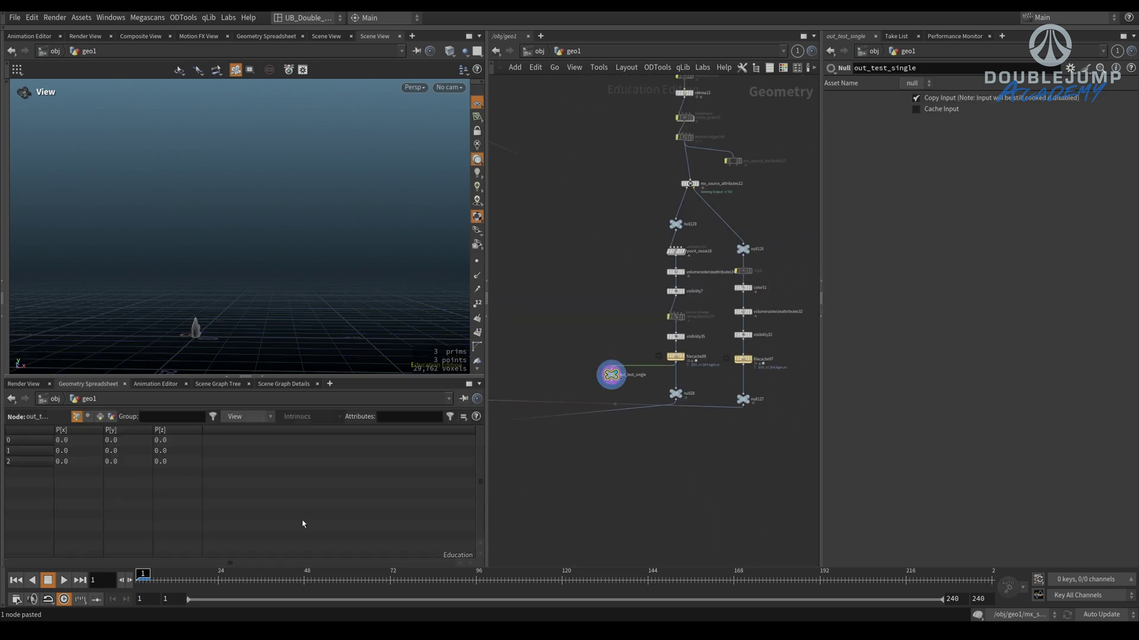
{"action": "mouse_move", "coordinate": [177, 575]}
{"action": "left_mouse_down"}
{"action": "mouse_move", "coordinate": [189, 575]}
{"action": "mouse_move", "coordinate": [159, 577]}
{"action": "mouse_move", "coordinate": [193, 576]}
{"action": "left_mouse_up"}
{"action": "scroll", "coordinate": [602, 249], "scroll_direction": "up", "scroll_amount": 3}
{"action": "scroll", "coordinate": [615, 296], "scroll_direction": "down", "scroll_amount": 6}
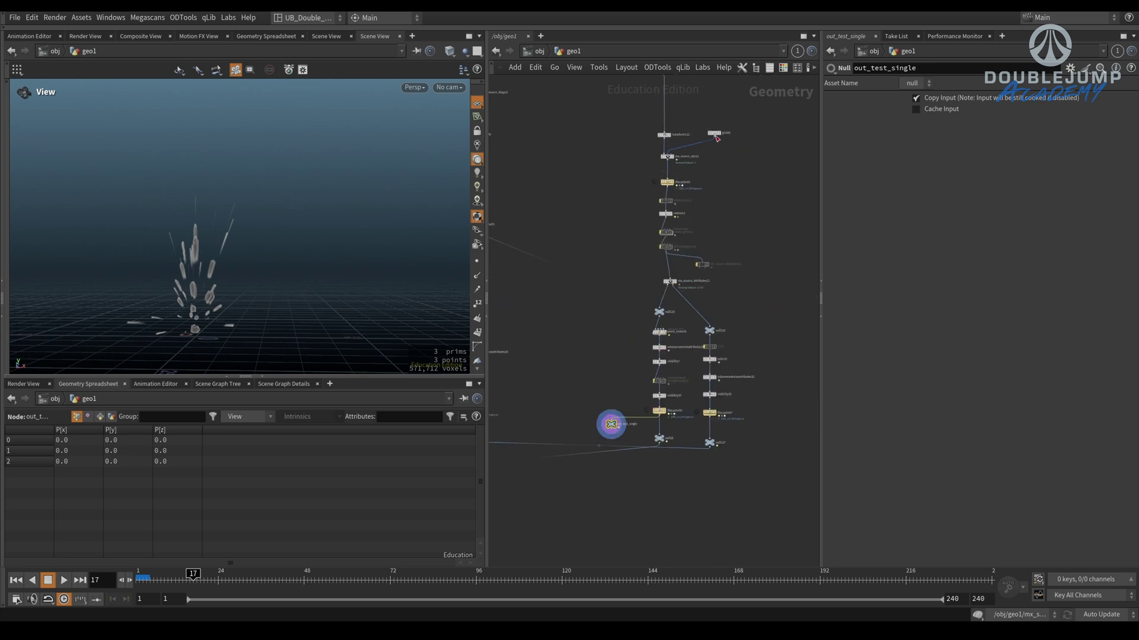
Go inside the duplicated DOP network and wire test_emitter_single into the pyro solver in place of merge5
{"action": "middle_click_drag", "start_coordinate": [614, 297], "coordinate": [671, 188]}
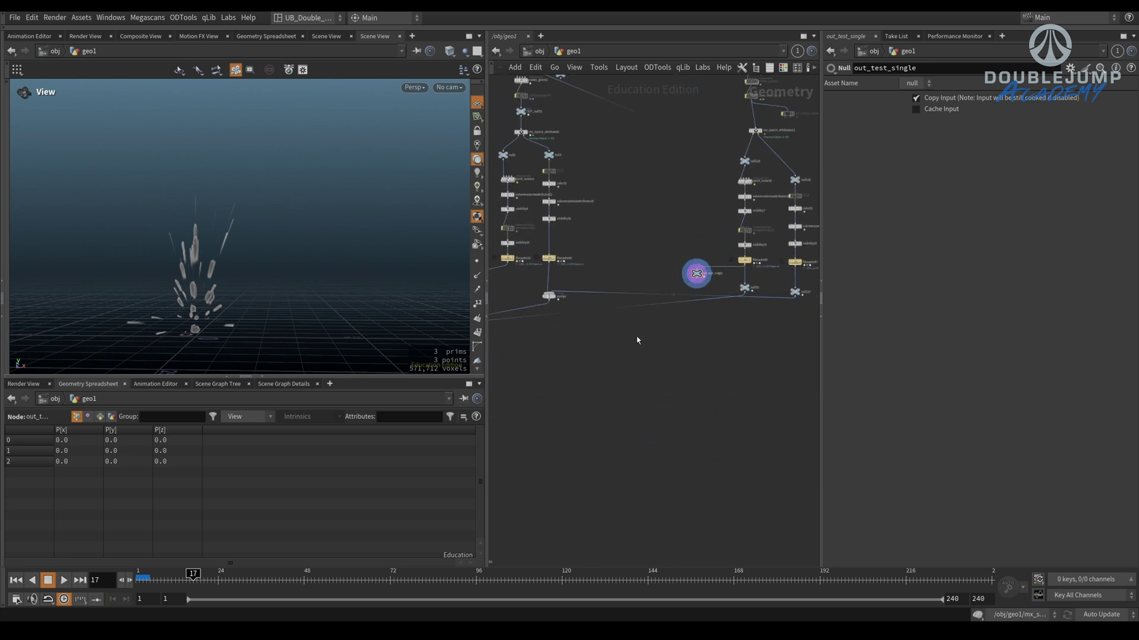
{"action": "key", "text": "1"}
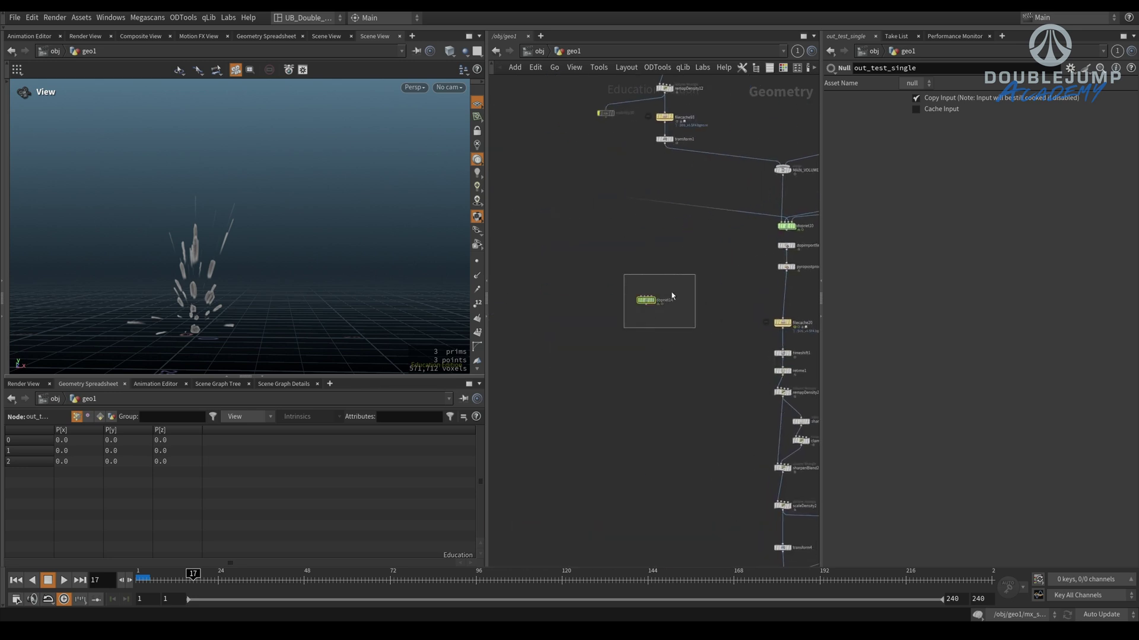
{"action": "left_click", "coordinate": [645, 300]}
{"action": "key", "text": "i"}
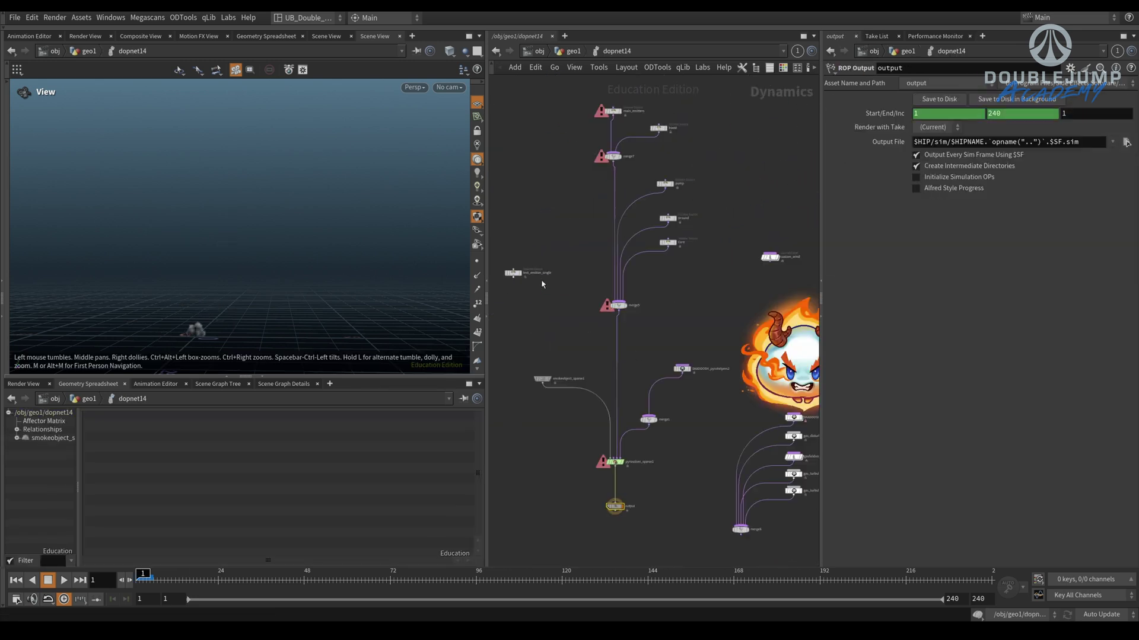
{"action": "scroll", "coordinate": [584, 308], "scroll_direction": "up", "scroll_amount": 1}
{"action": "left_click", "coordinate": [621, 304]}
{"action": "middle_click_drag", "start_coordinate": [635, 347], "coordinate": [657, 343]}
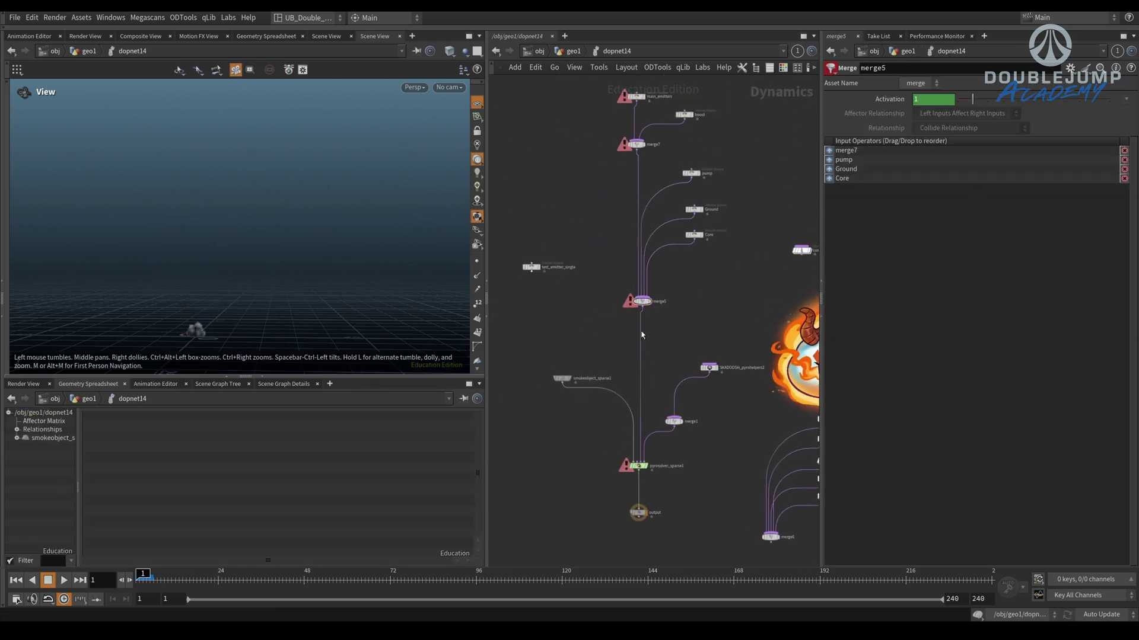
{"action": "left_click_drag", "start_coordinate": [643, 348], "coordinate": [532, 268]}
Delete the unused main, boost, pump, Ground and Core emitters together with their two merge nodes
{"action": "middle_click_drag", "start_coordinate": [593, 285], "coordinate": [553, 354]}
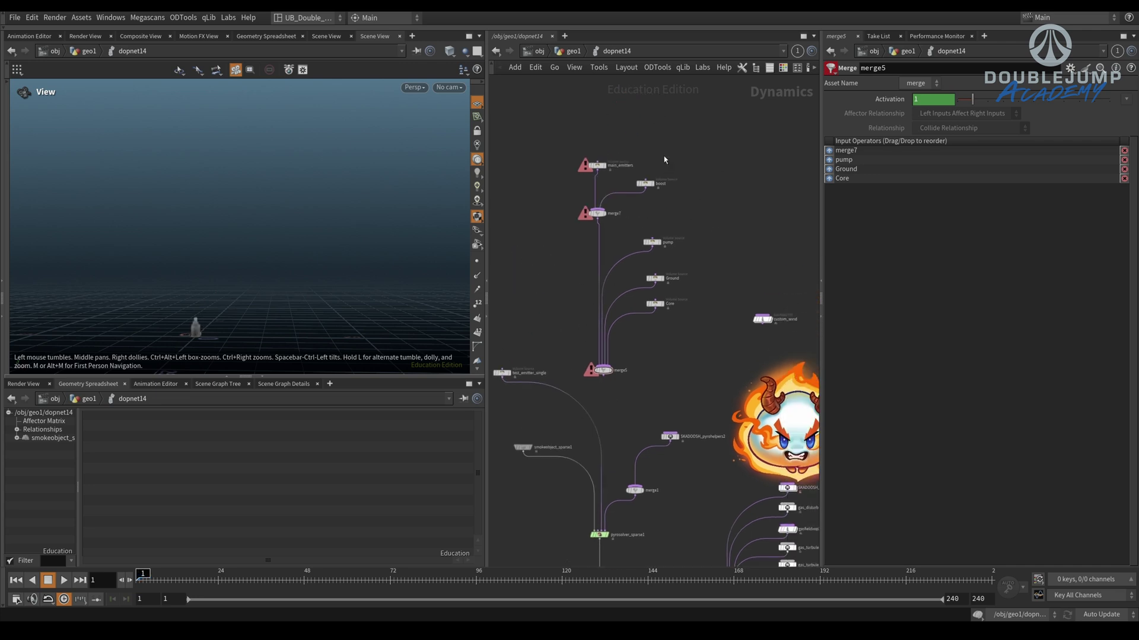
{"action": "left_click_drag", "start_coordinate": [680, 134], "coordinate": [562, 386]}
{"action": "key", "text": "Delete"}
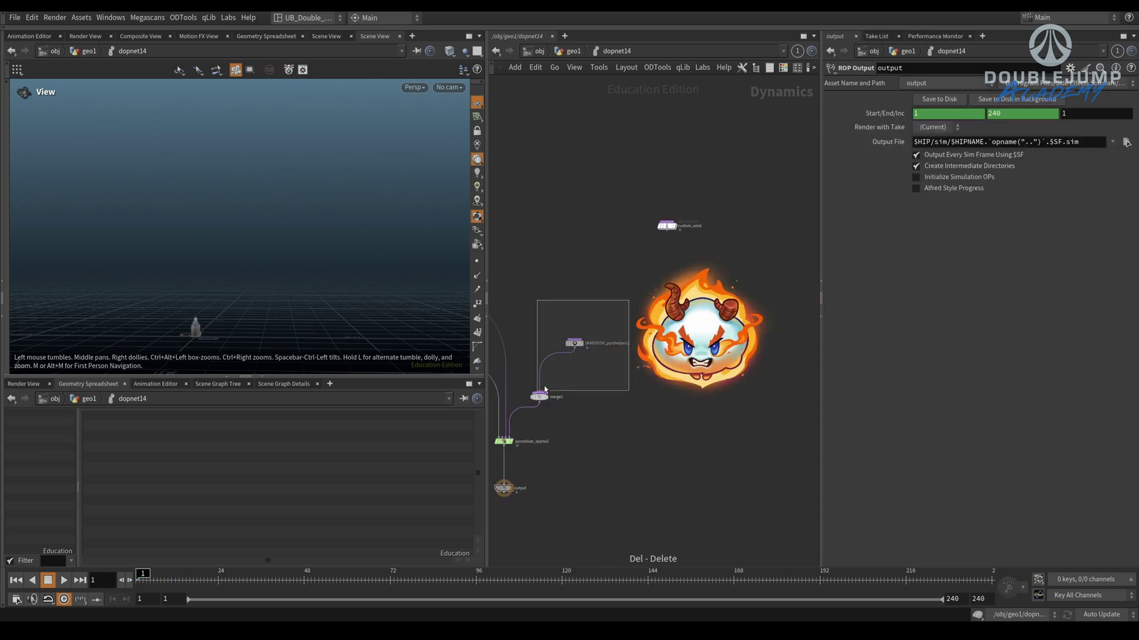
Remove the existing SKADOOSH pyro helpers node feeding merge1 and place test_emitter_single above the pyro solver
{"action": "middle_click_drag", "start_coordinate": [671, 396], "coordinate": [738, 314]}
{"action": "left_click_drag", "start_coordinate": [554, 287], "coordinate": [630, 235]}
{"action": "middle_click_drag", "start_coordinate": [700, 315], "coordinate": [669, 290]}
Play the simulation from the first frame several times and examine the shape of the smoke plume
{"action": "key", "text": "Up"}
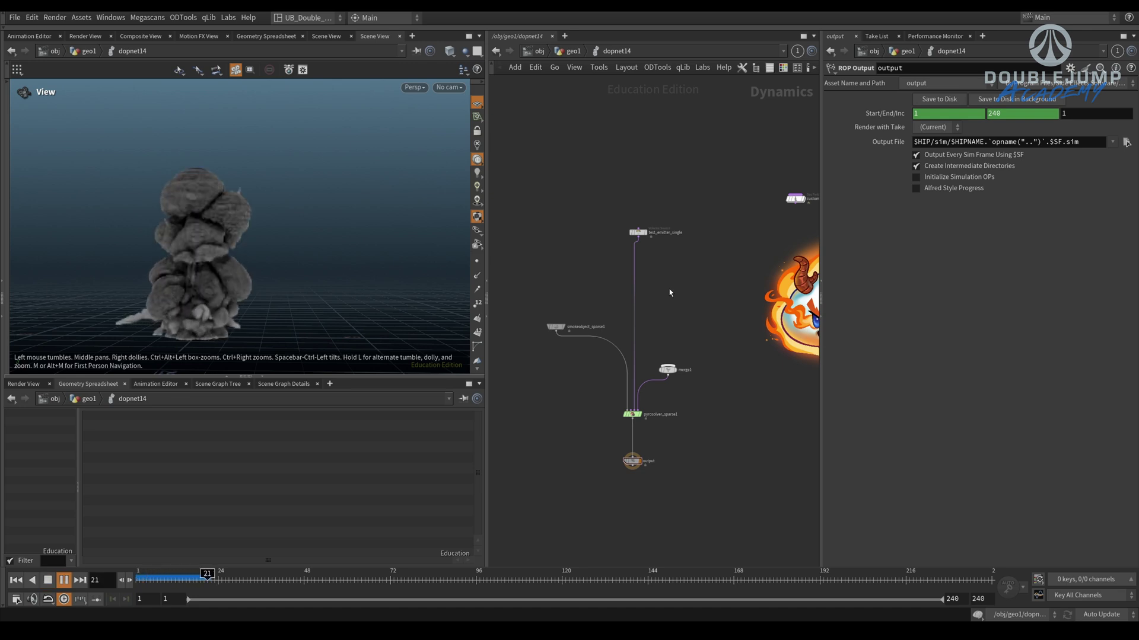
{"action": "key", "text": "ctrl+Up"}
{"action": "key", "text": "Up"}
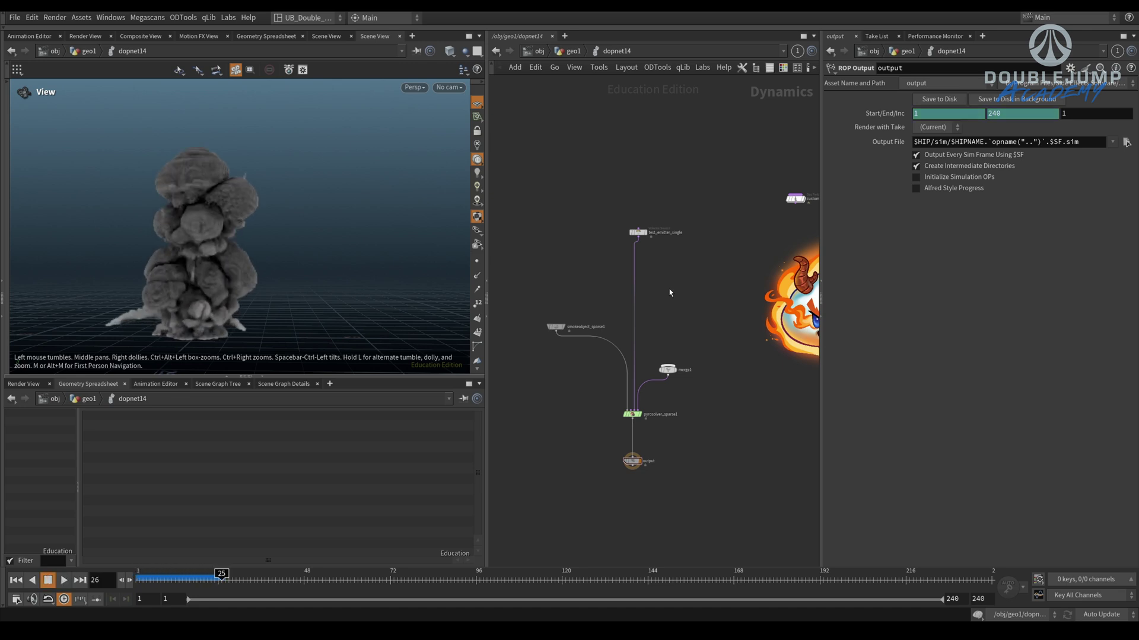
{"action": "left_click_drag", "start_coordinate": [281, 277], "coordinate": [221, 276]}
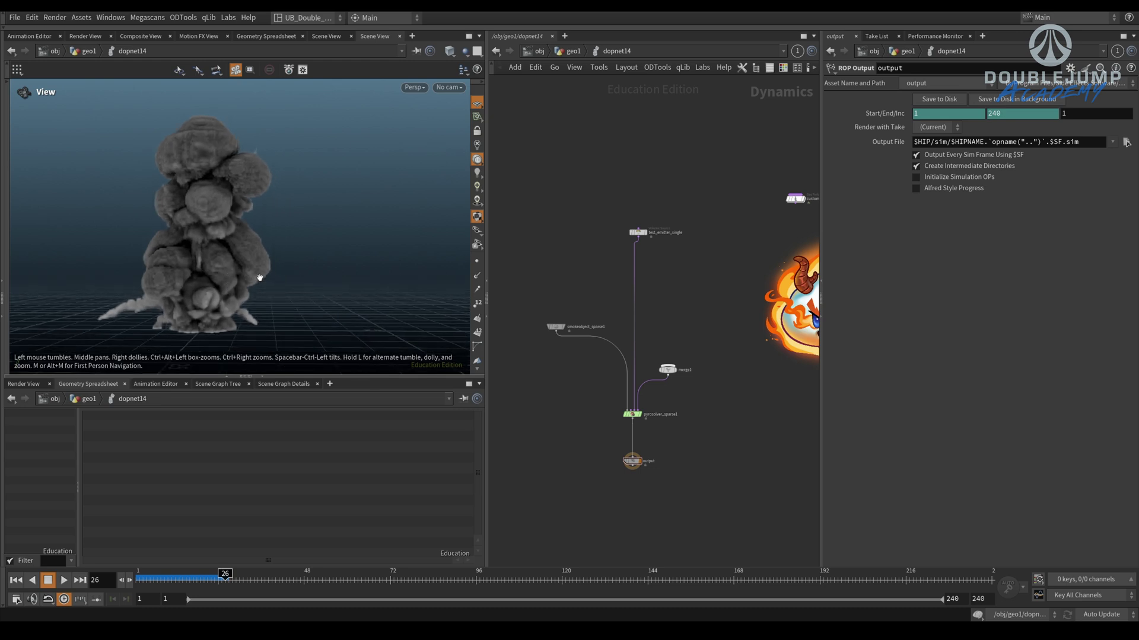
{"action": "key", "text": "ctrl+Up"}
{"action": "key", "text": "Up"}
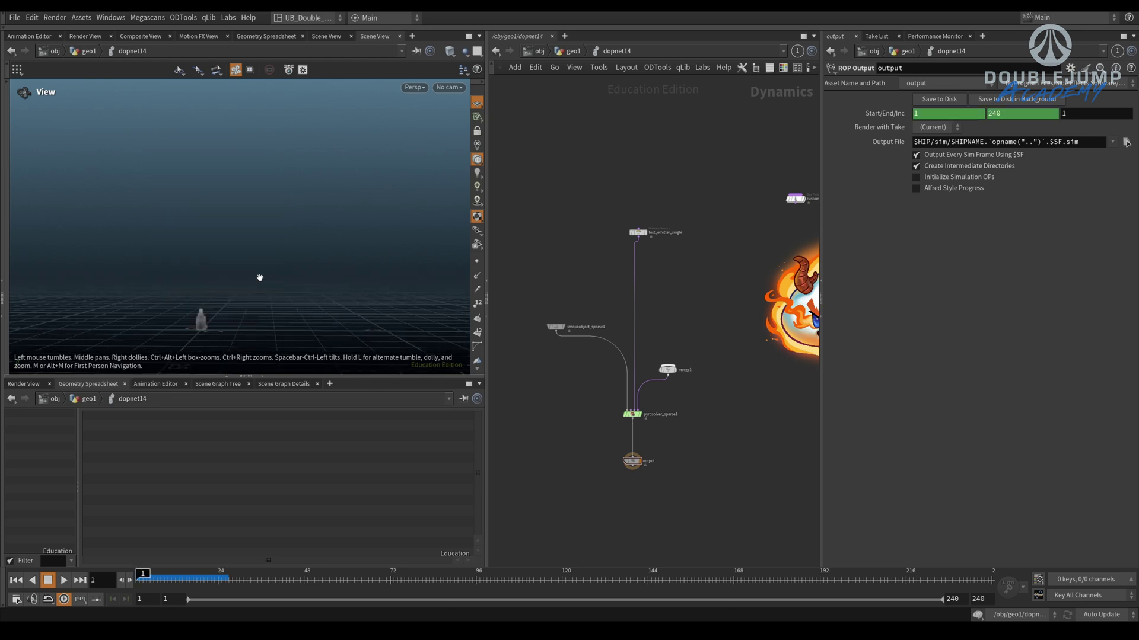
{"action": "key", "text": "ctrl+Up"}
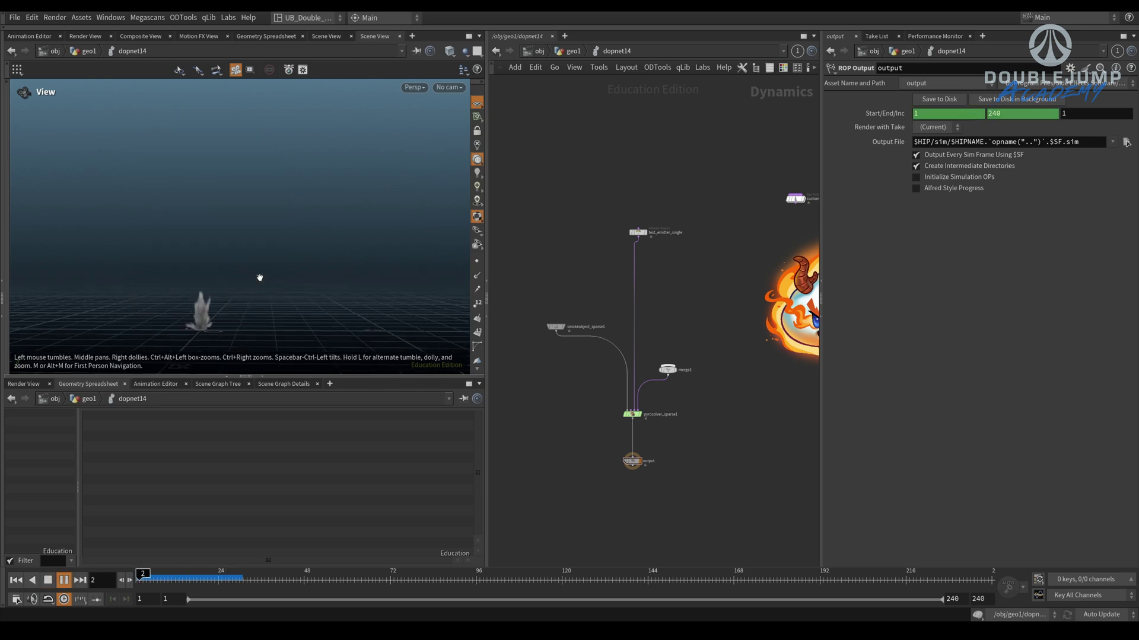
{"action": "key", "text": "Up"}
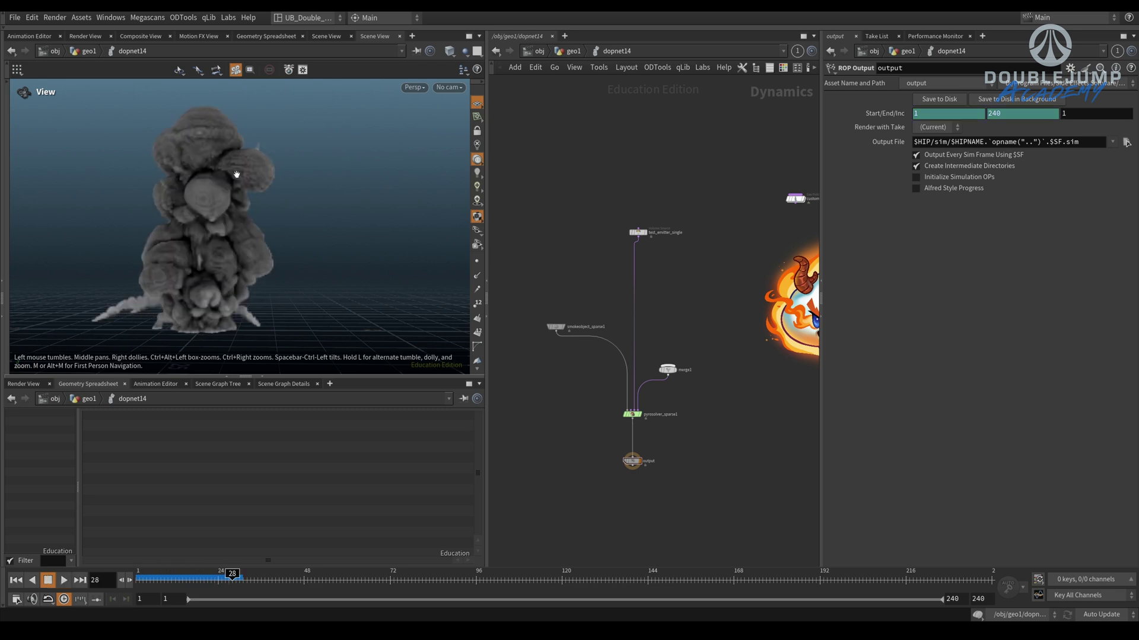
{"action": "left_click_drag", "start_coordinate": [236, 115], "coordinate": [200, 207]}
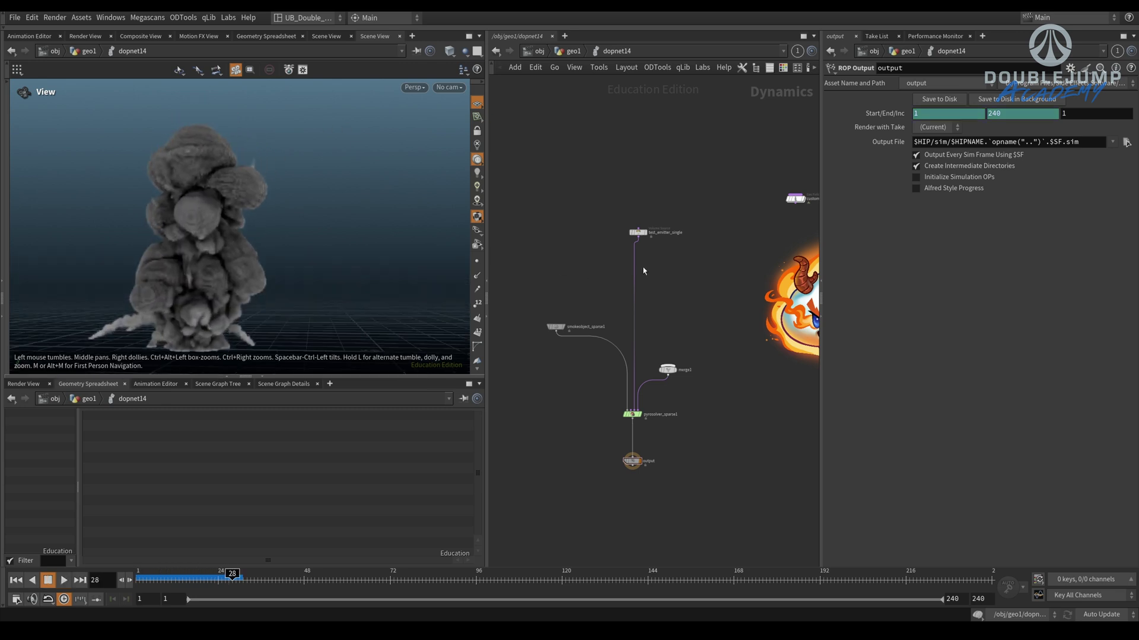
Review the volume source settings and field operations of test_emitter_single
{"action": "scroll", "coordinate": [669, 300], "scroll_direction": "up", "scroll_amount": 2}
{"action": "left_click_drag", "start_coordinate": [648, 368], "coordinate": [665, 357]}
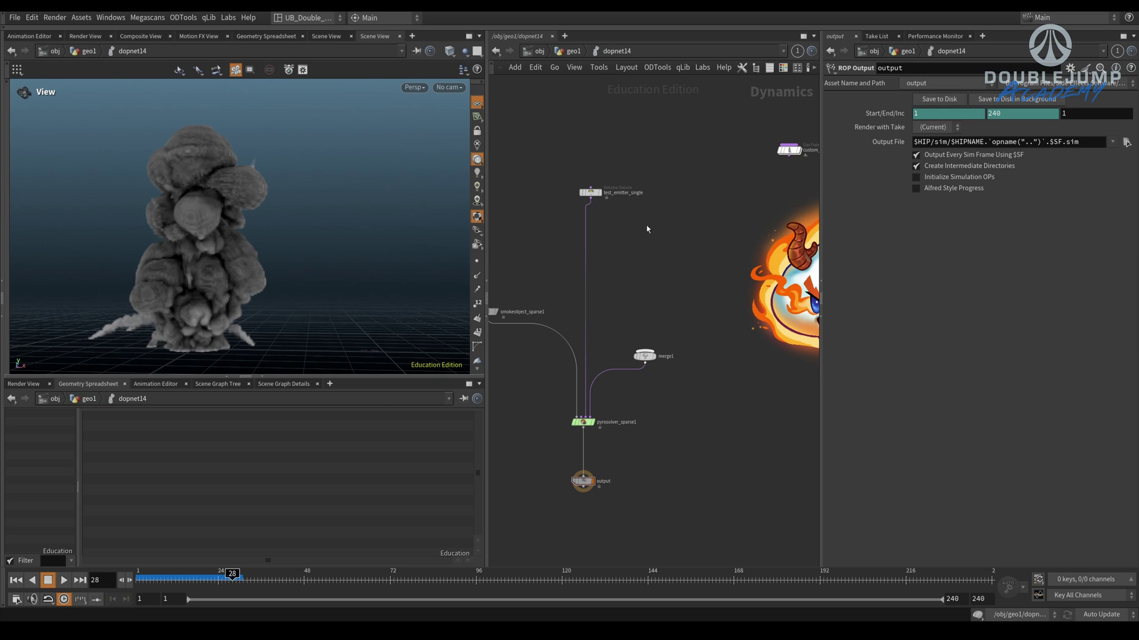
{"action": "left_click", "coordinate": [590, 192]}
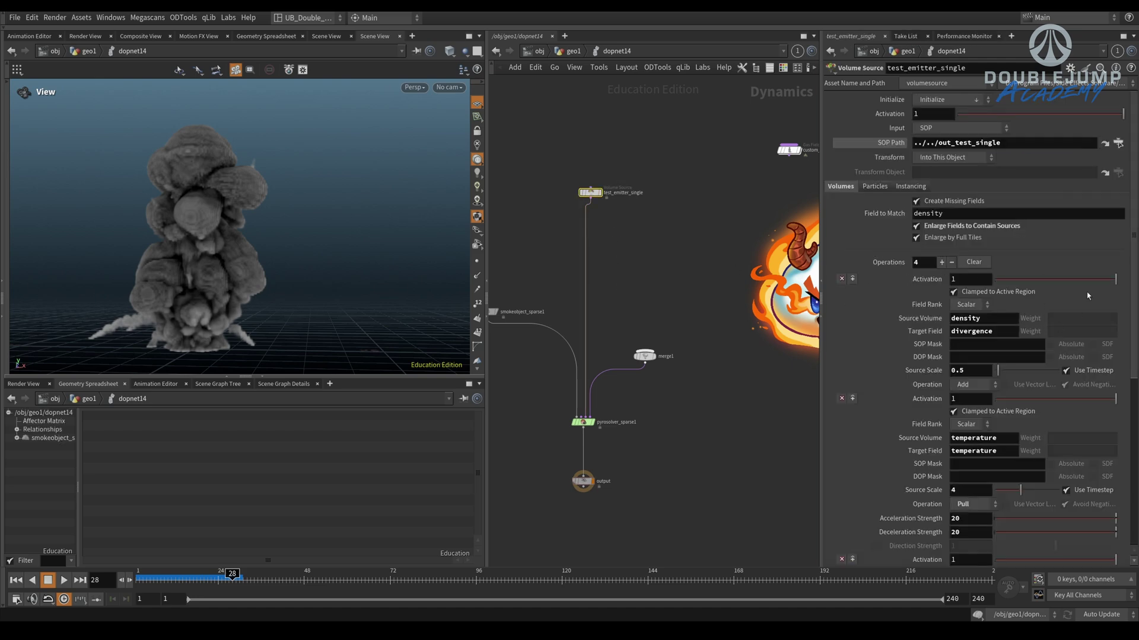
{"action": "scroll", "coordinate": [1137, 256], "scroll_direction": "down", "scroll_amount": 3}
{"action": "scroll", "coordinate": [1137, 256], "scroll_direction": "up", "scroll_amount": 3}
{"action": "scroll", "coordinate": [630, 322], "scroll_direction": "up", "scroll_amount": 2}
Add a SKADOOSH! Pyro Helpers node and connect it to merge1
{"action": "left_click_drag", "start_coordinate": [618, 358], "coordinate": [640, 338]}
{"action": "key", "text": "Tab"}
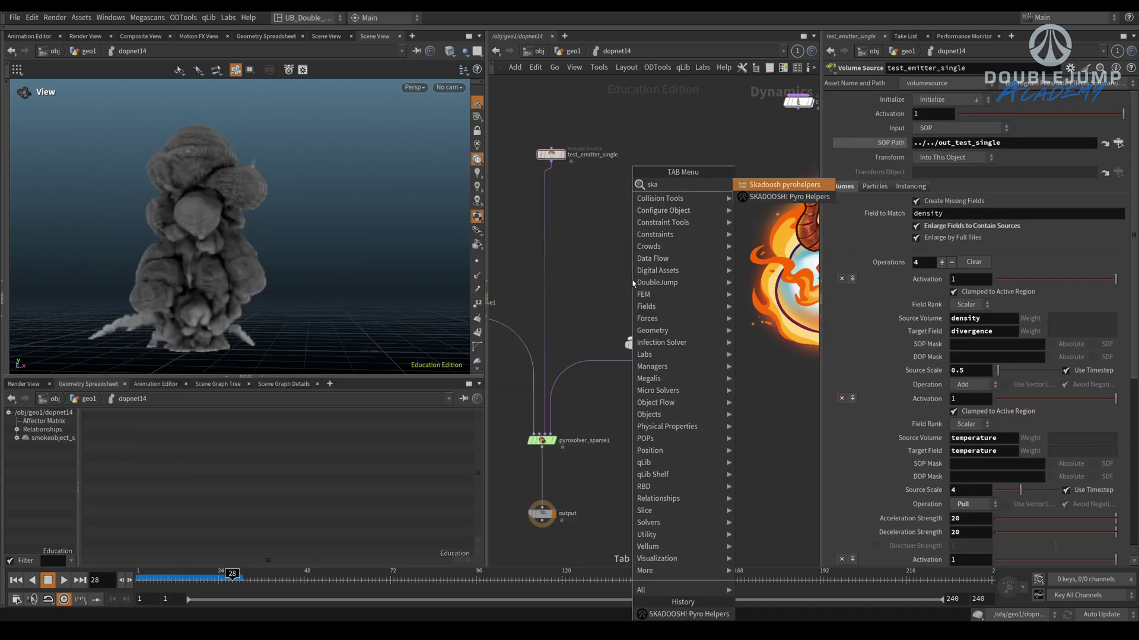
{"action": "left_click", "coordinate": [783, 190]}
{"action": "left_click", "coordinate": [632, 285]}
{"action": "left_click_drag", "start_coordinate": [633, 284], "coordinate": [674, 280]}
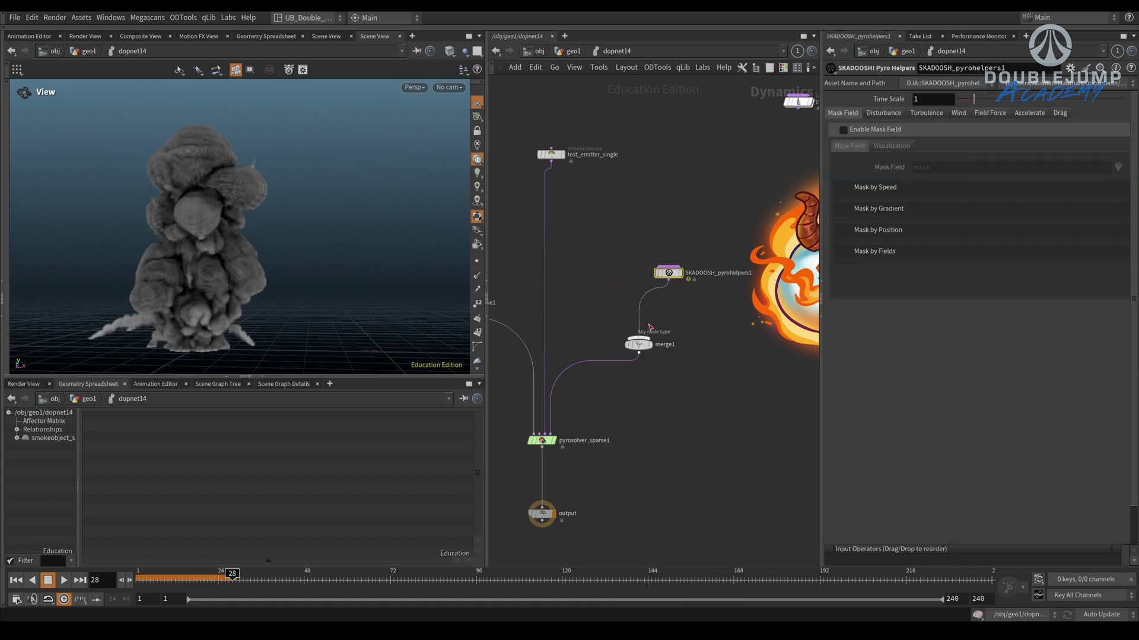
{"action": "scroll", "coordinate": [651, 325], "scroll_direction": "up", "scroll_amount": 2}
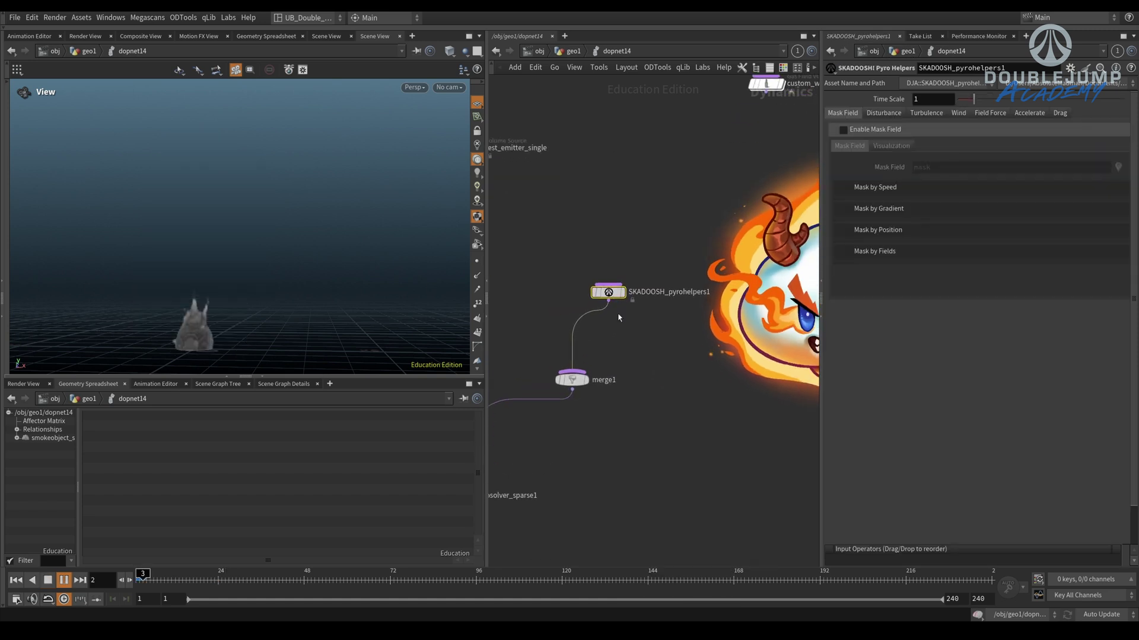
{"action": "left_click_drag", "start_coordinate": [690, 238], "coordinate": [578, 318]}
{"action": "left_click_drag", "start_coordinate": [820, 173], "coordinate": [814, 173]}
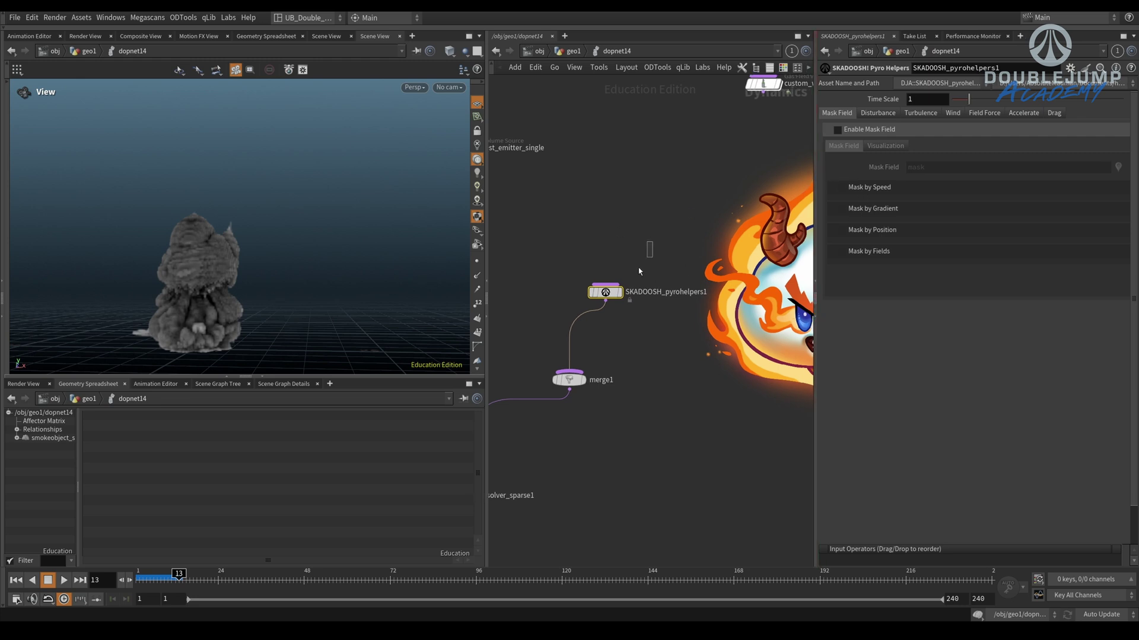
{"action": "left_click_drag", "start_coordinate": [575, 382], "coordinate": [560, 379]}
{"action": "middle_click_drag", "start_coordinate": [560, 379], "coordinate": [600, 375]}
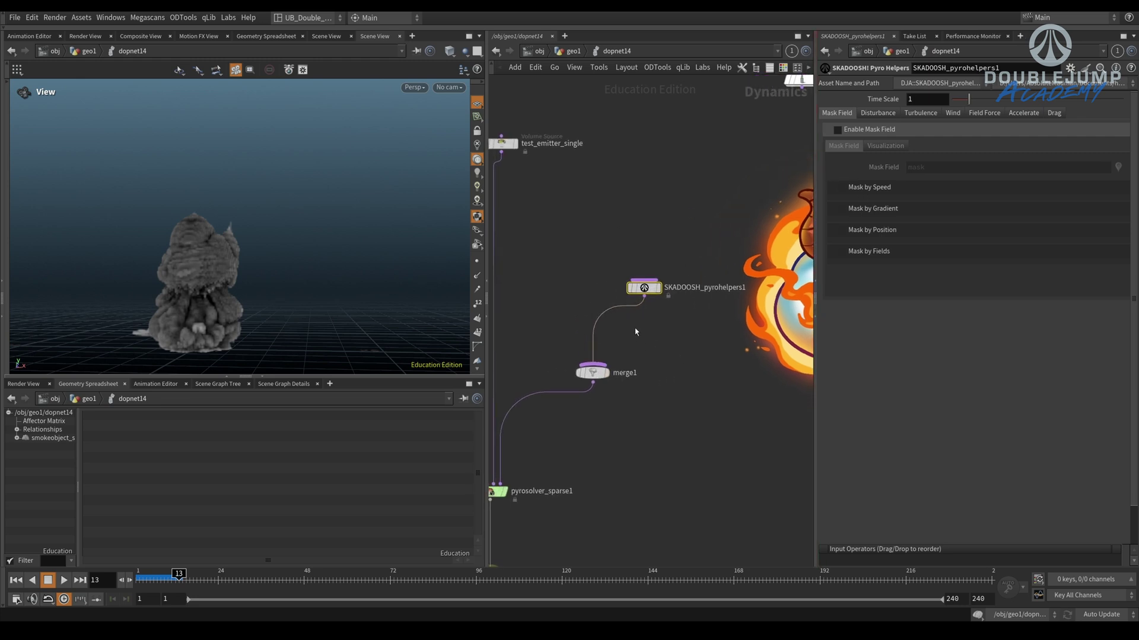
{"action": "left_click_drag", "start_coordinate": [687, 252], "coordinate": [607, 310]}
{"action": "middle_click_drag", "start_coordinate": [564, 316], "coordinate": [596, 336]}
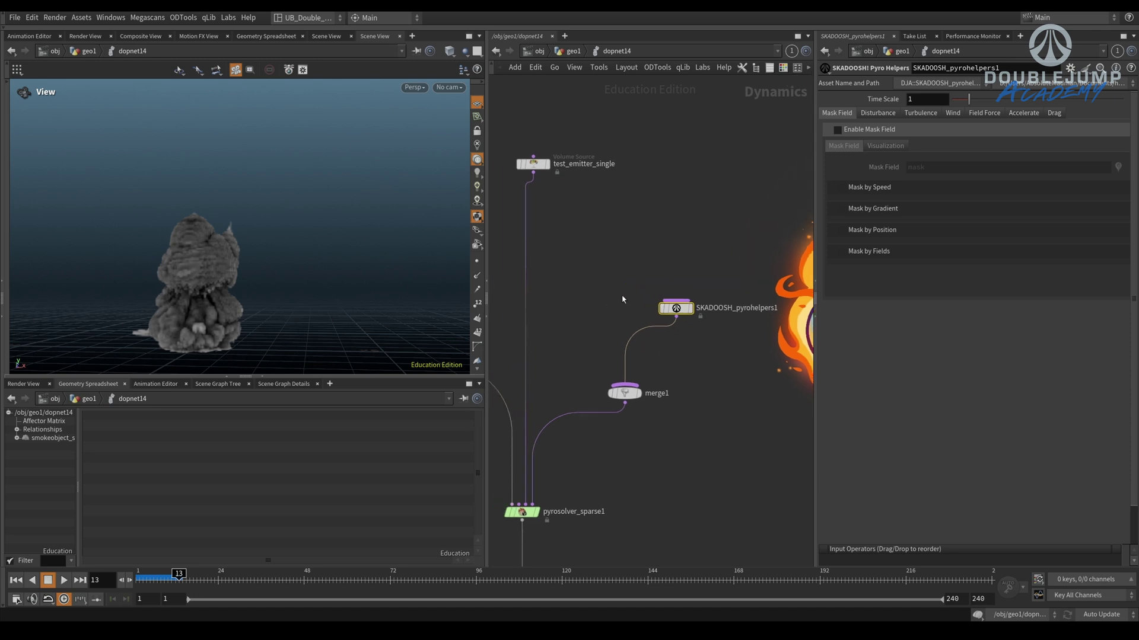
{"action": "middle_click_drag", "start_coordinate": [617, 281], "coordinate": [577, 268]}
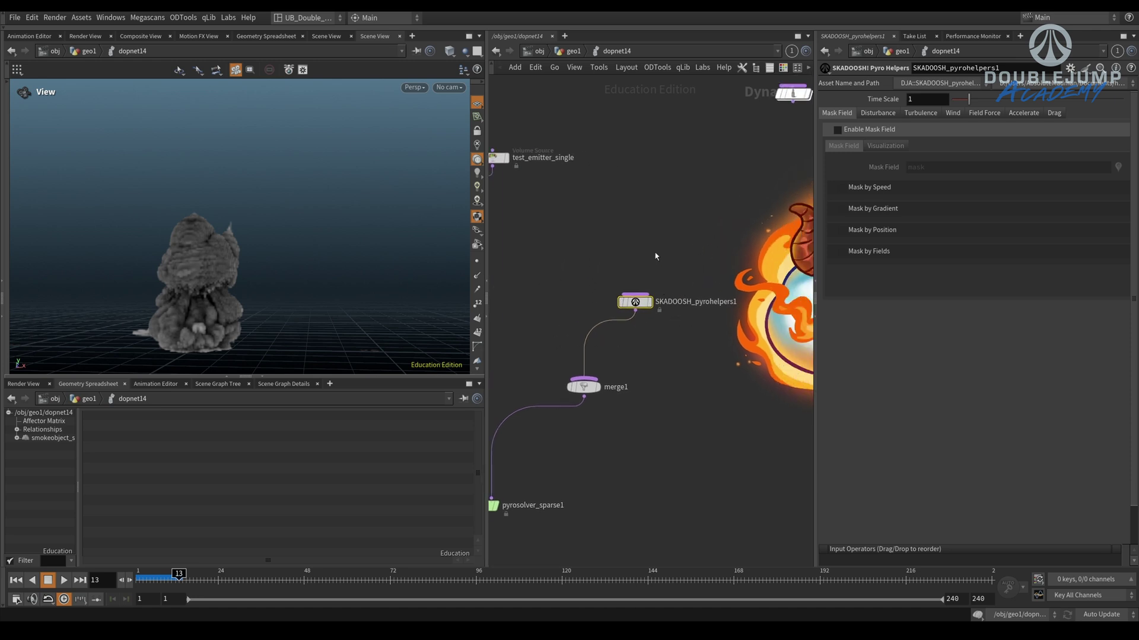
Rename the pyro helpers node SKADOOSH_wind and enable wind on it
{"action": "mouse_move", "coordinate": [640, 299]}
{"action": "left_click_drag", "start_coordinate": [641, 298], "coordinate": [626, 278]}
{"action": "double_click", "coordinate": [696, 271]}
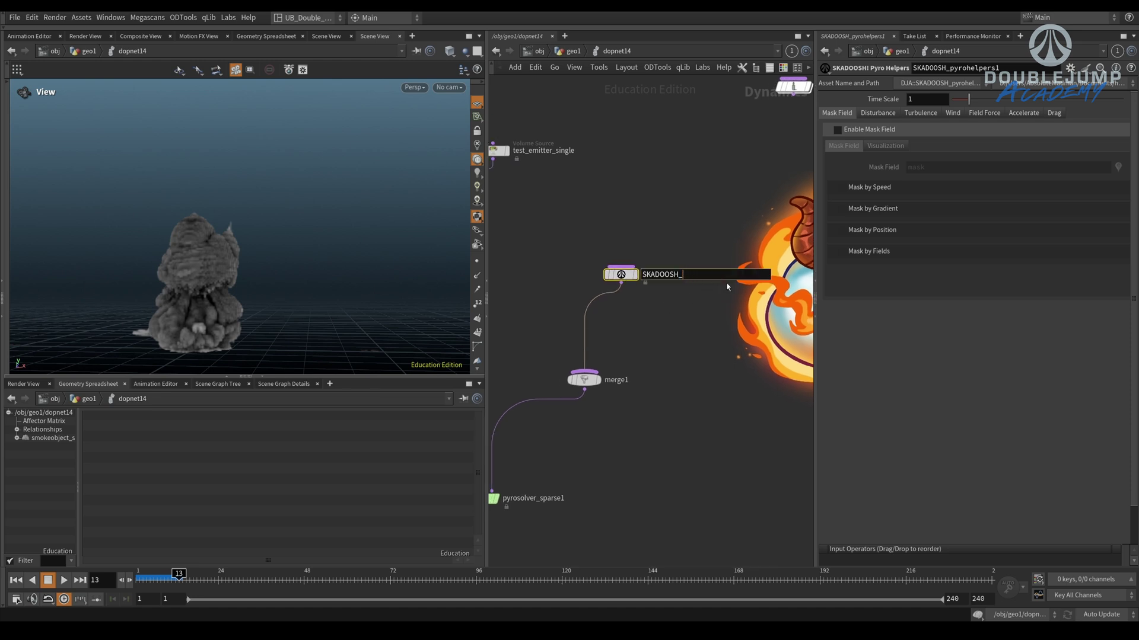
{"action": "type", "text": "wind"}
{"action": "key", "text": "Return"}
{"action": "left_click_drag", "start_coordinate": [621, 274], "coordinate": [637, 266]}
{"action": "left_click", "coordinate": [952, 113]}
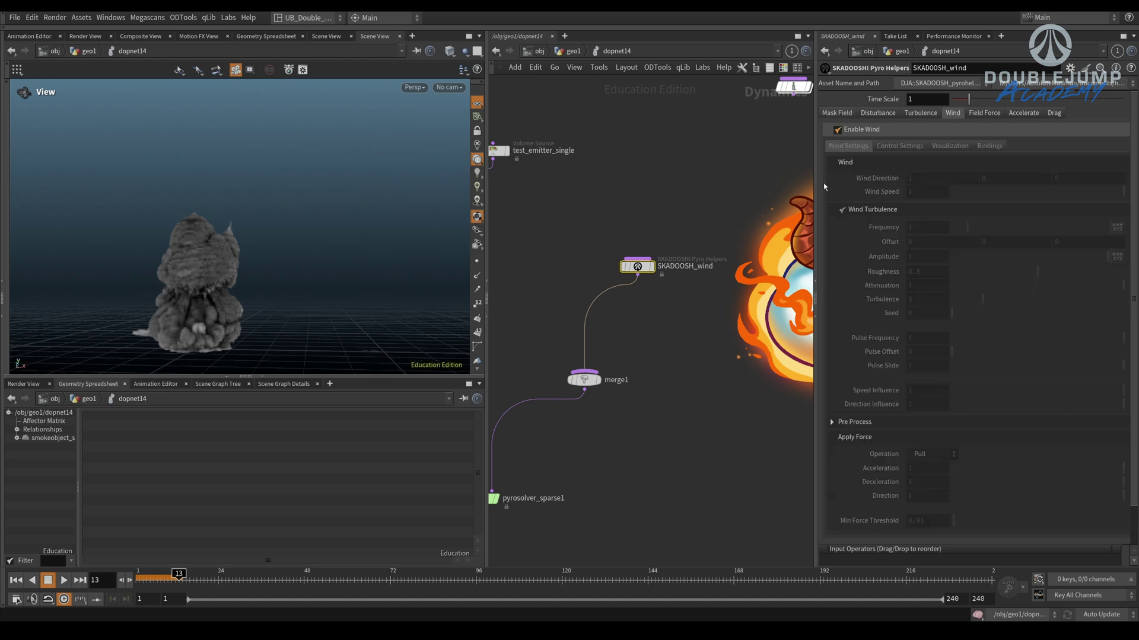
Play the simulation with wind enabled up to frame 32 and inspect the resulting smoke
{"action": "key", "text": "Up"}
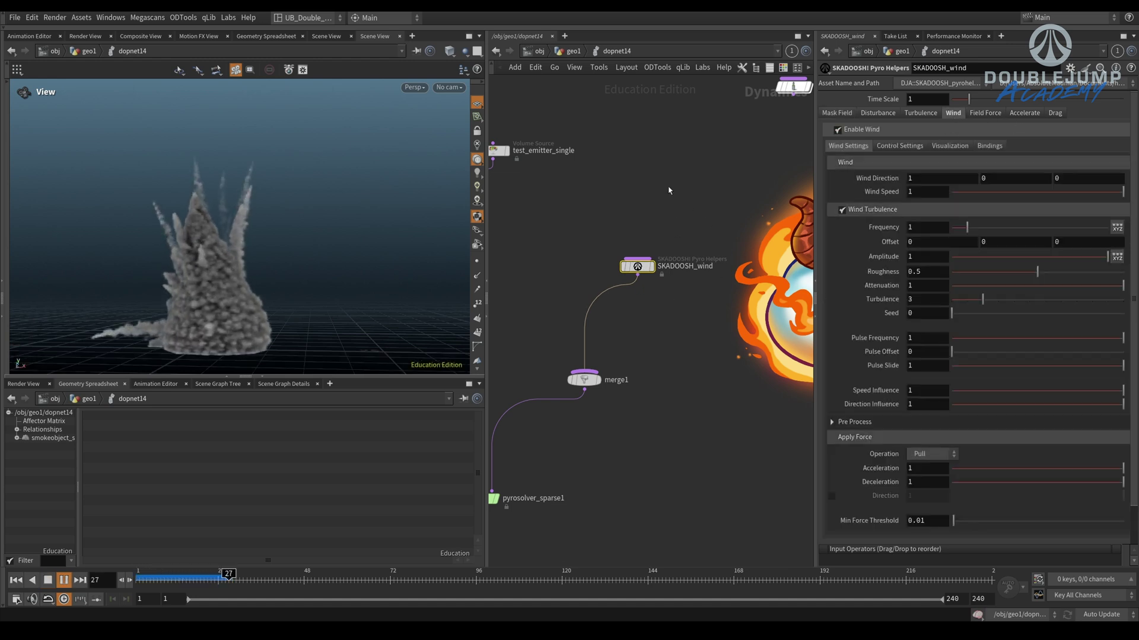
{"action": "key", "text": "Up"}
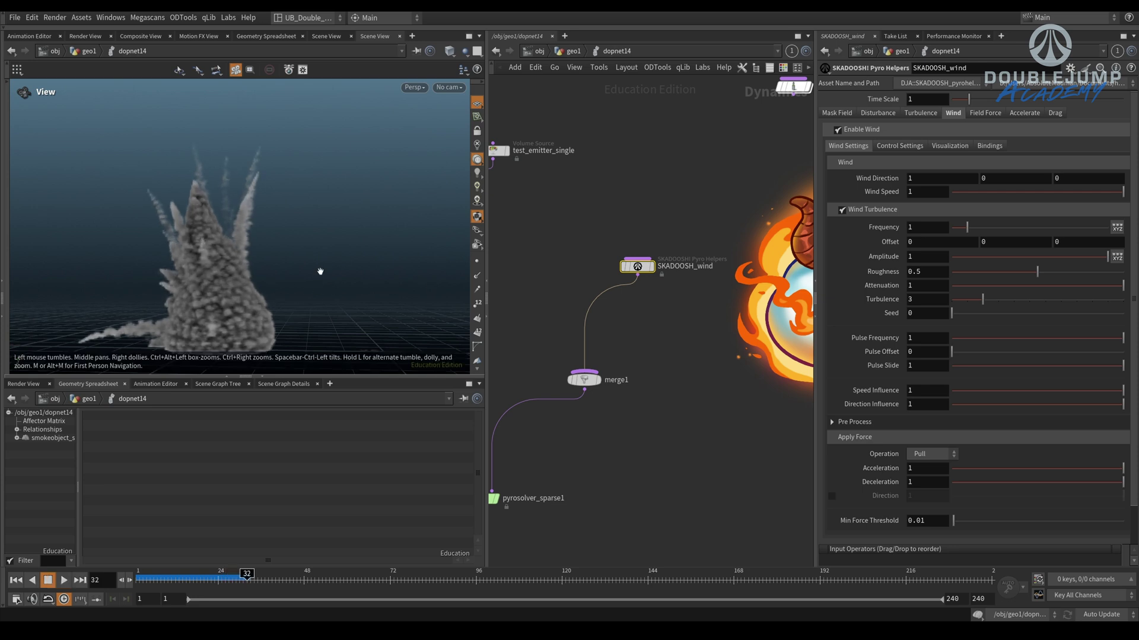
{"action": "left_click_drag", "start_coordinate": [315, 286], "coordinate": [300, 291]}
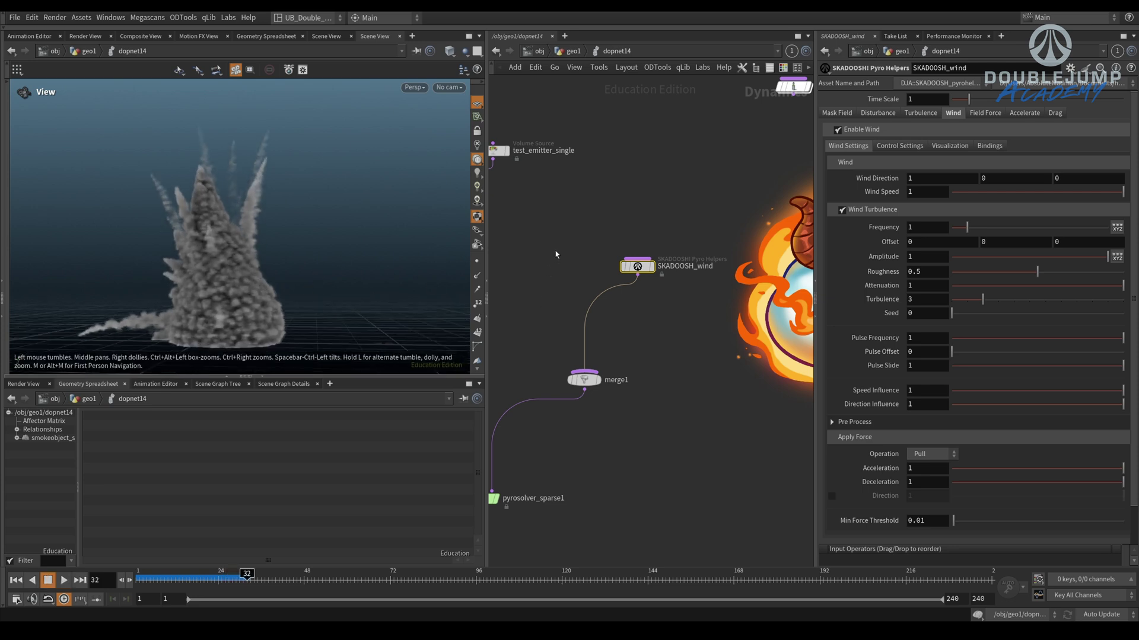
Replay the simulation with SKADOOSH_wind bypassed for comparison, and reactivate the node at the first frame
{"action": "left_click", "coordinate": [624, 266]}
{"action": "key", "text": "ctrl+Up"}
{"action": "key", "text": "Up"}
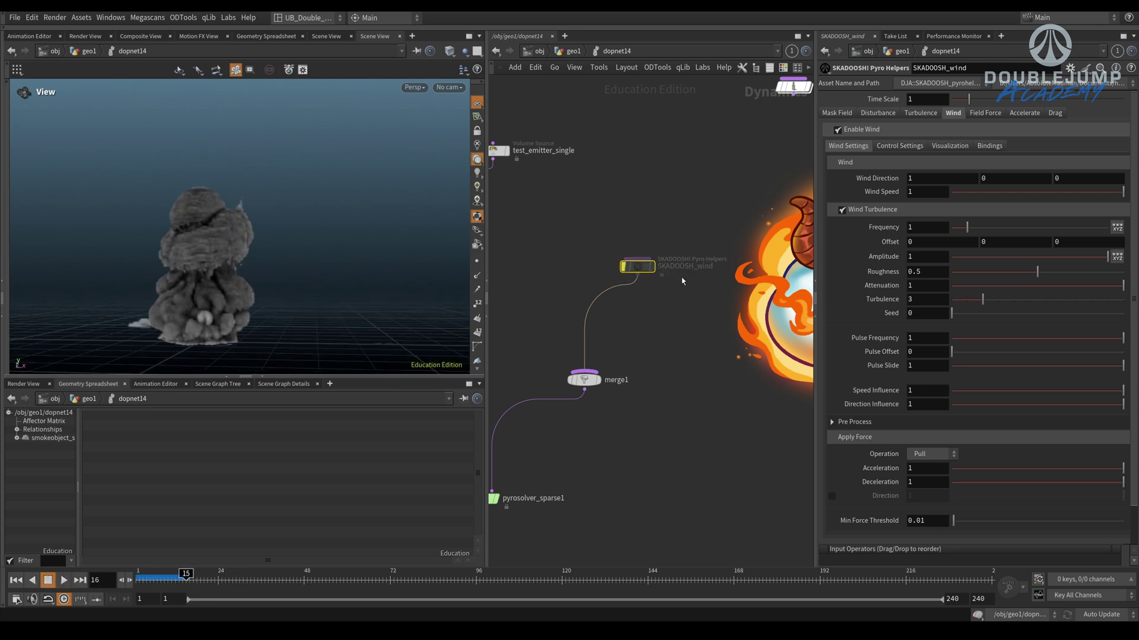
{"action": "key", "text": "ctrl+Up"}
{"action": "key", "text": "b"}
{"action": "left_click_drag", "start_coordinate": [596, 217], "coordinate": [729, 294]}
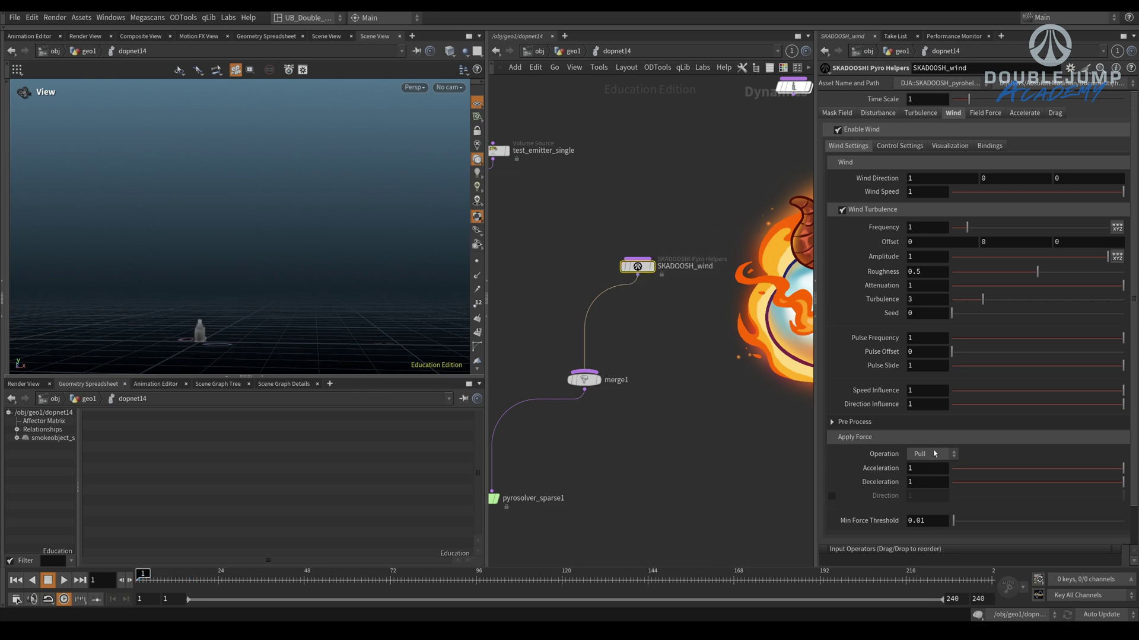
Test the wind with the Pull operation by setting acceleration to 15 and wind speed to 4 and playing the simulation
{"action": "left_click", "coordinate": [933, 455]}
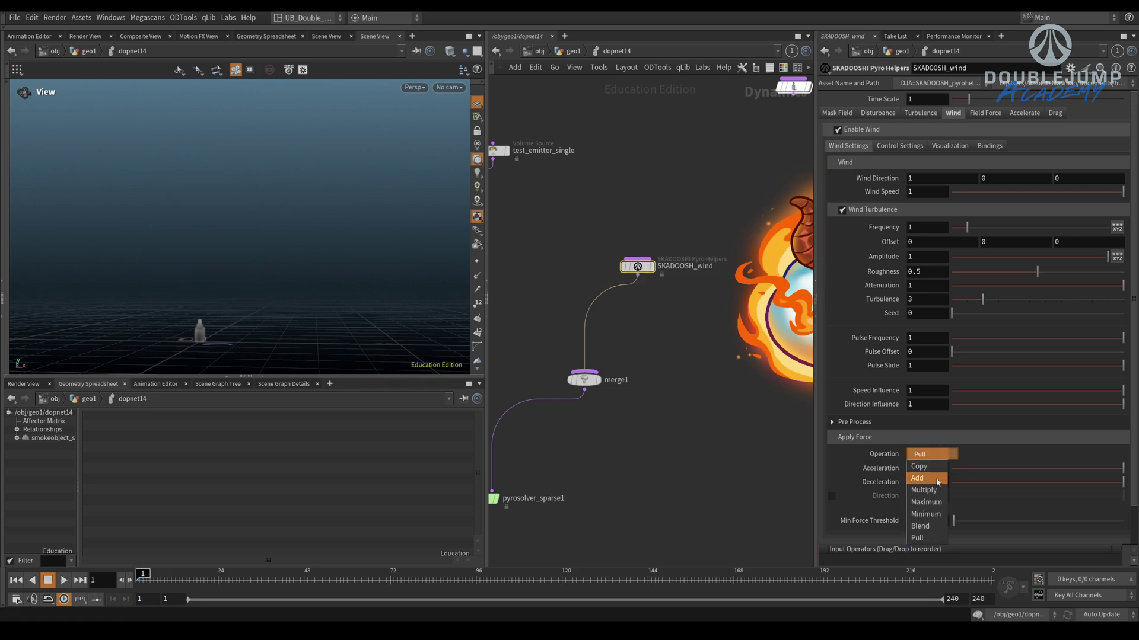
{"action": "left_click", "coordinate": [918, 455]}
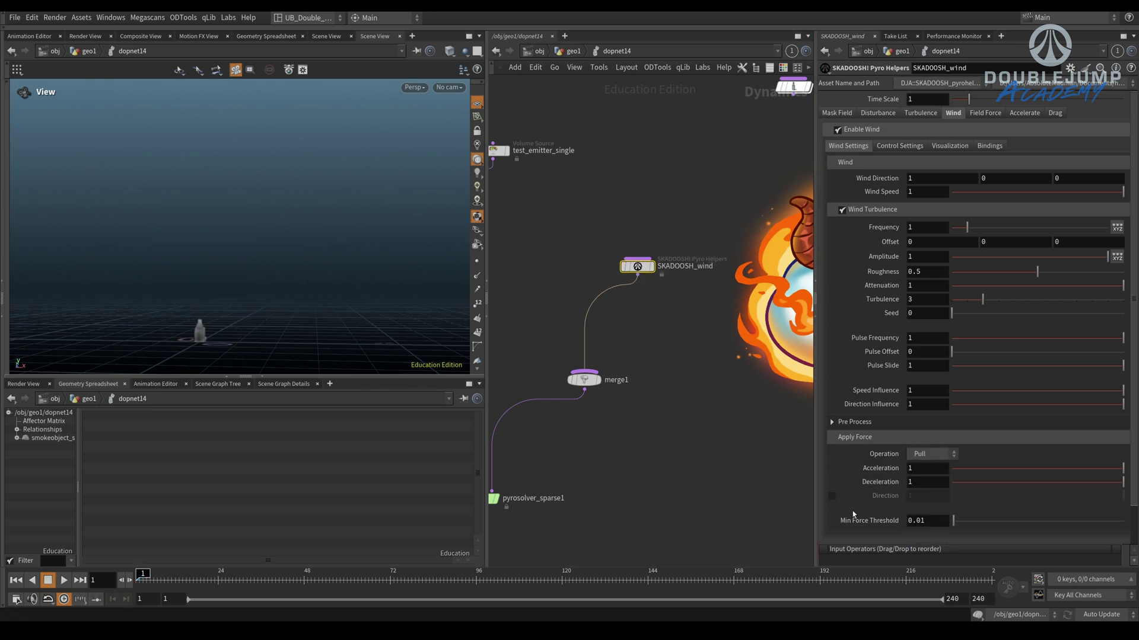
{"action": "type", "text": "5"}
{"action": "key", "text": "Return"}
{"action": "key", "text": "Up"}
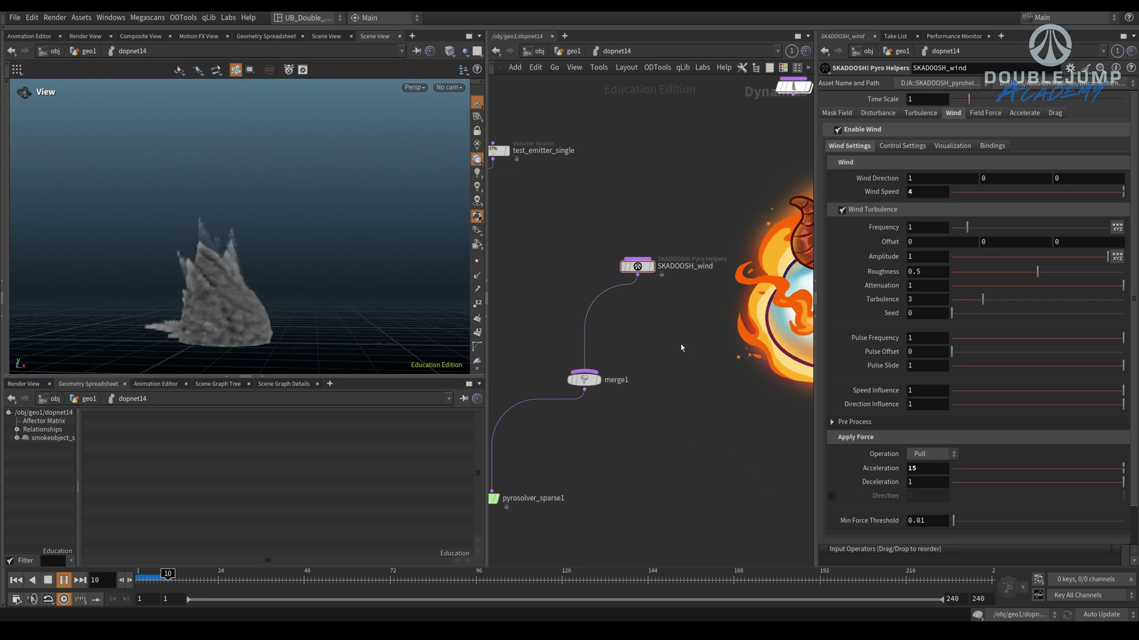
{"action": "key", "text": "Up"}
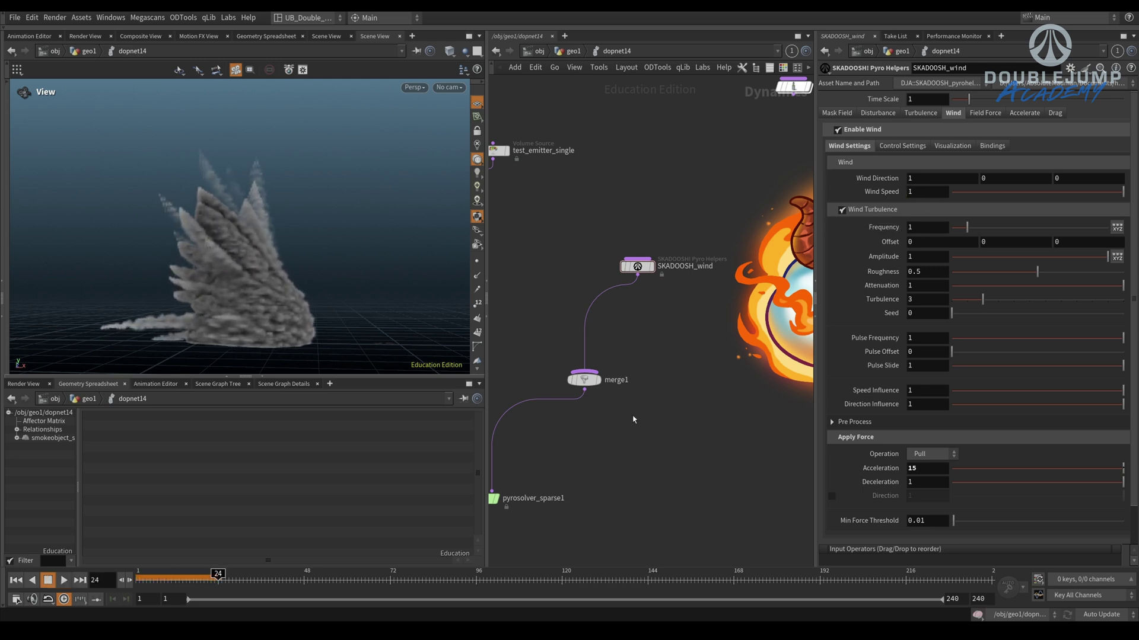
Switch the wind's force operation to Add and play the simulation up to frame 32 to inspect the smoke
{"action": "left_click", "coordinate": [930, 453]}
{"action": "left_click", "coordinate": [924, 466]}
{"action": "key", "text": "ctrl+Up"}
{"action": "key", "text": "Up"}
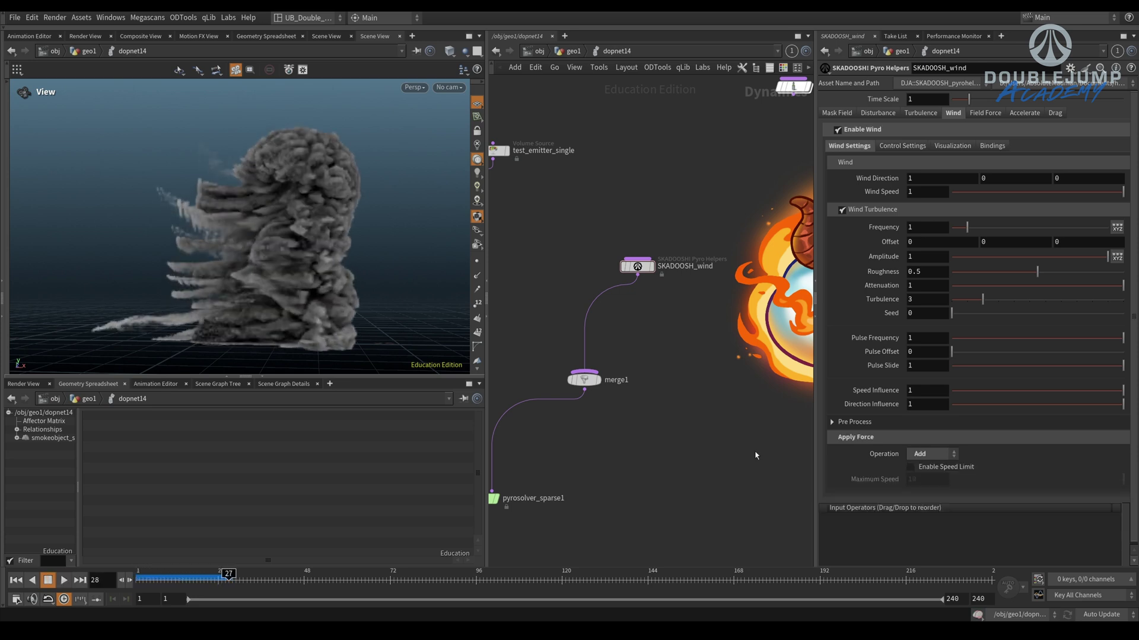
{"action": "key", "text": "Up"}
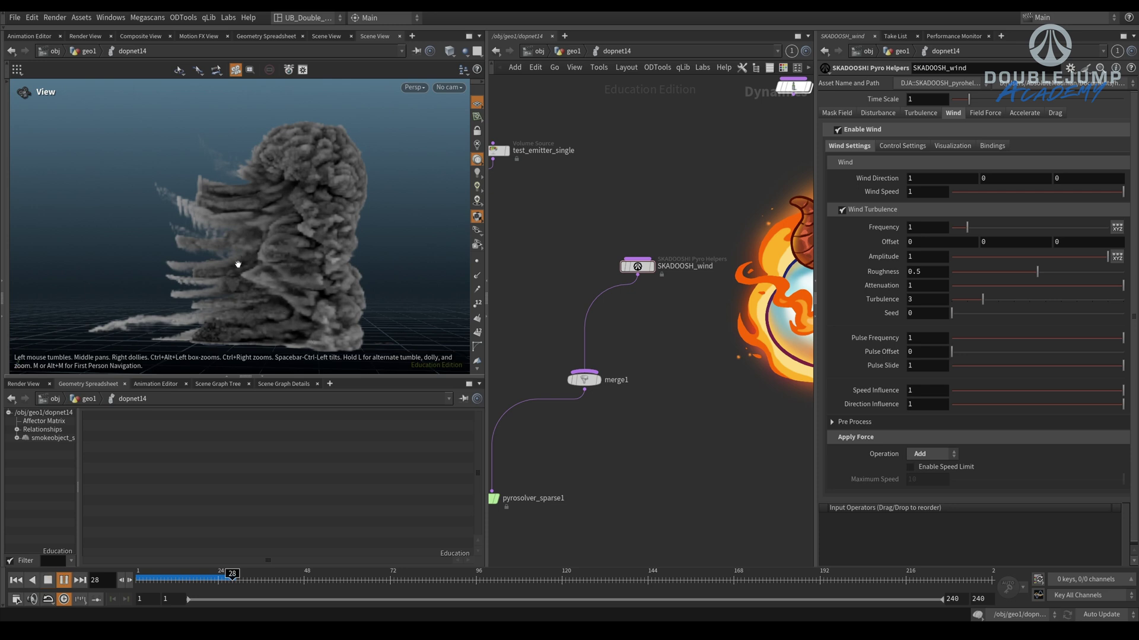
{"action": "key", "text": "Up"}
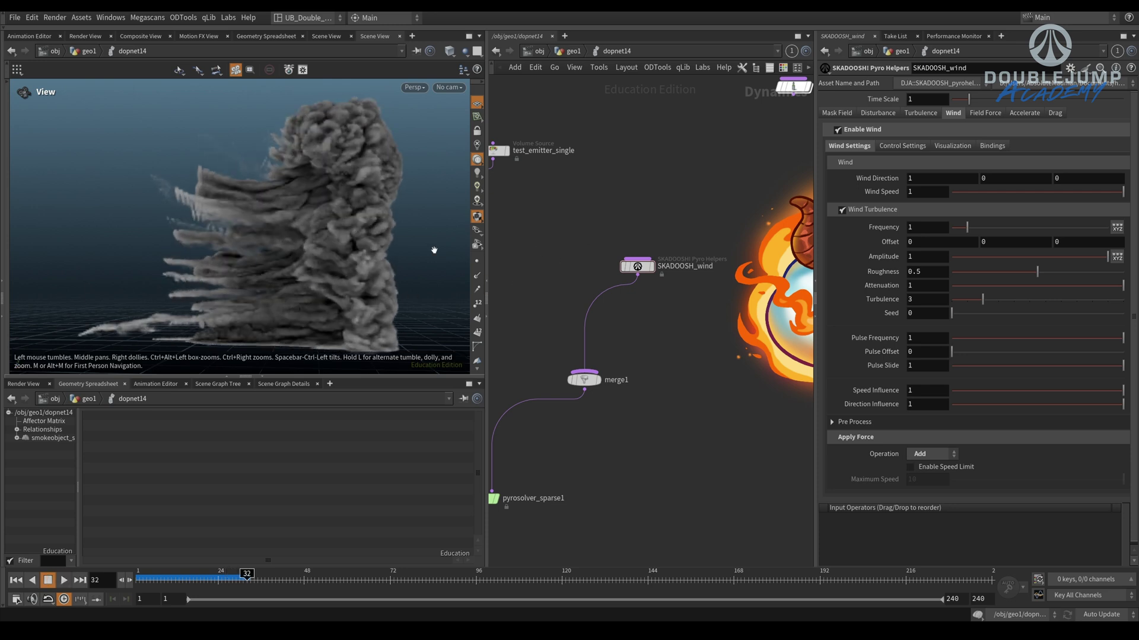
Keyframe the density source scale on test_emitter_single from 4 down to 0 within the first frames of the timeline
{"action": "middle_click_drag", "start_coordinate": [507, 135], "coordinate": [573, 207]}
{"action": "key", "text": "ctrl+Up"}
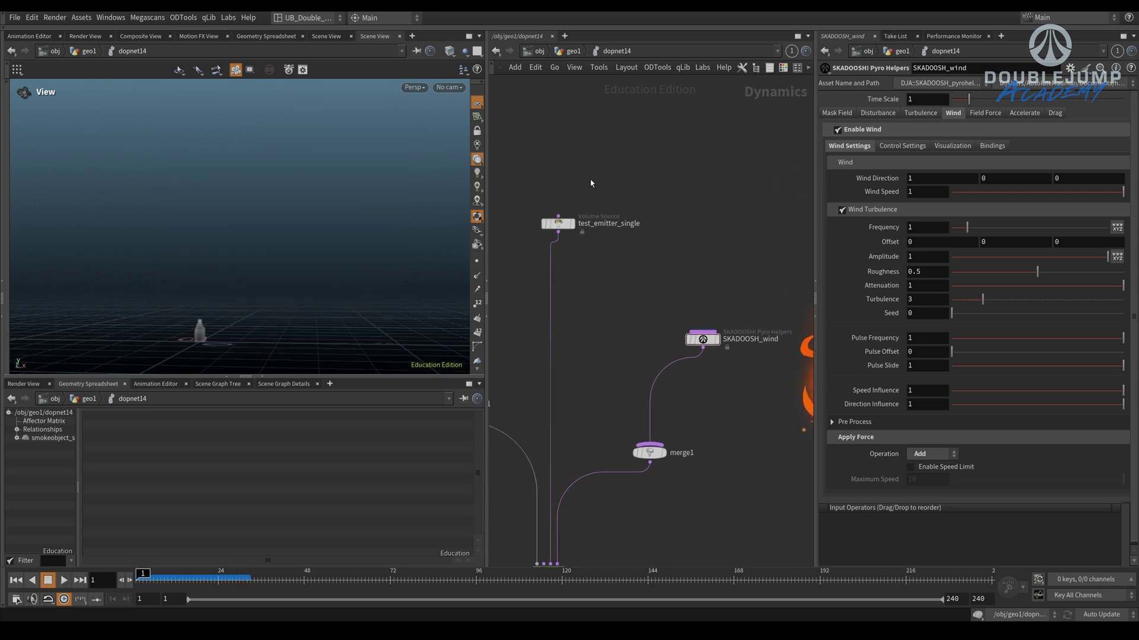
{"action": "left_click", "coordinate": [558, 224]}
{"action": "middle_click_drag", "start_coordinate": [668, 287], "coordinate": [641, 229]}
{"action": "left_click_drag", "start_coordinate": [1131, 263], "coordinate": [1131, 444]}
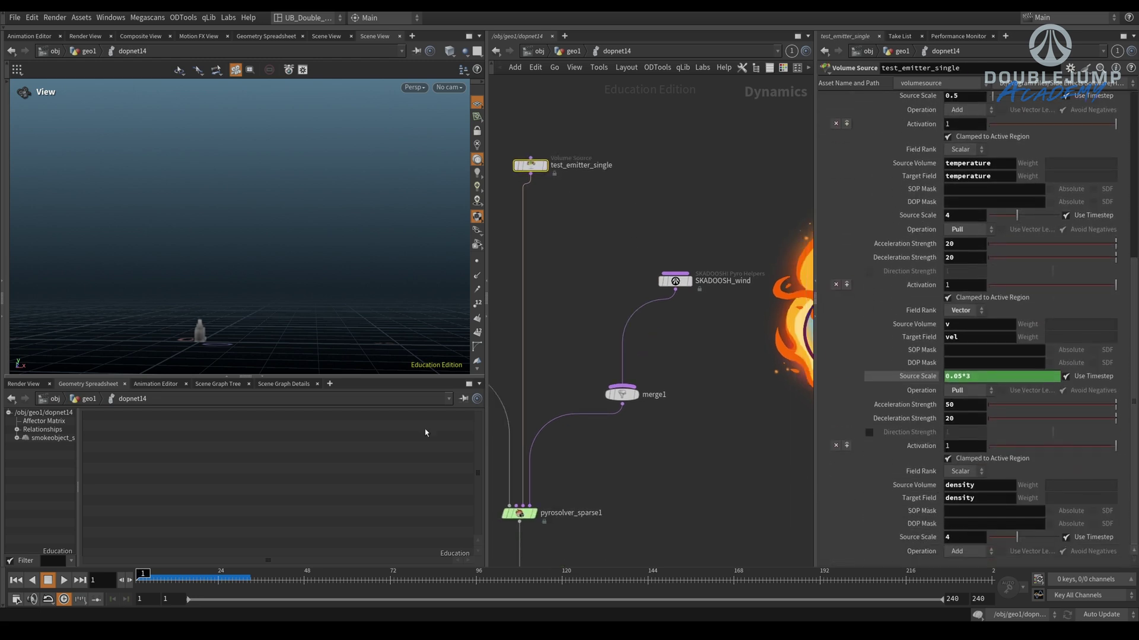
{"action": "left_click", "coordinate": [154, 579]}
{"action": "mouse_move", "coordinate": [163, 581]}
{"action": "left_mouse_down"}
{"action": "mouse_move", "coordinate": [139, 580]}
{"action": "mouse_move", "coordinate": [154, 580]}
{"action": "left_mouse_up"}
{"action": "left_click", "coordinate": [917, 537], "text": "alt"}
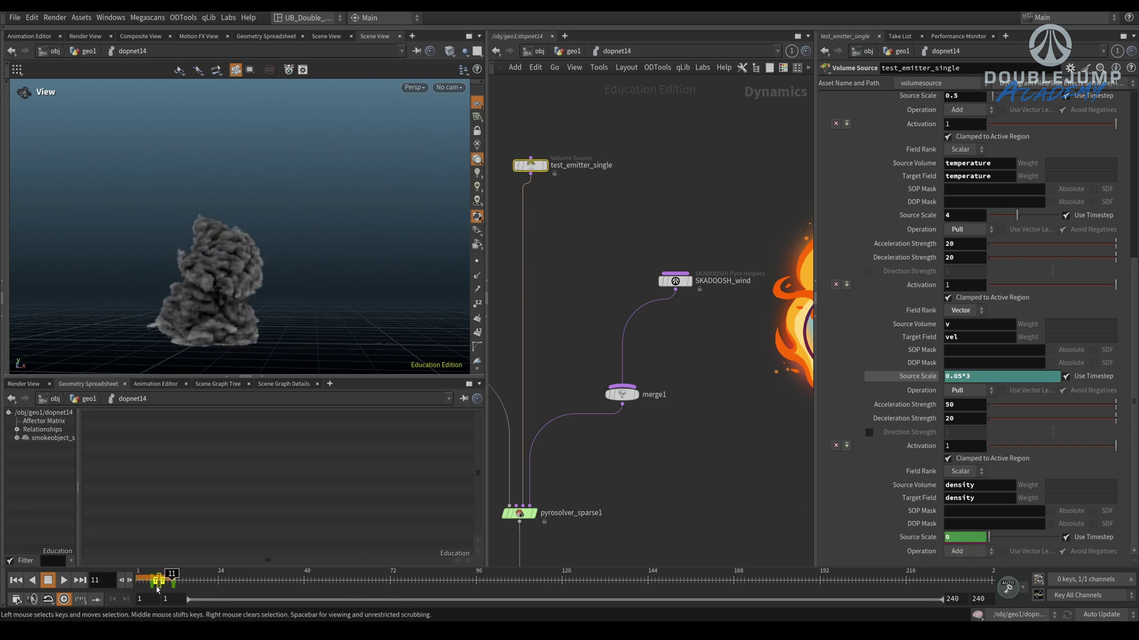
Replay the simulation from the first frame to inspect the smoke with the keyframed density emission
{"action": "left_click", "coordinate": [574, 332]}
{"action": "key", "text": "ctrl+Up"}
{"action": "key", "text": "Up"}
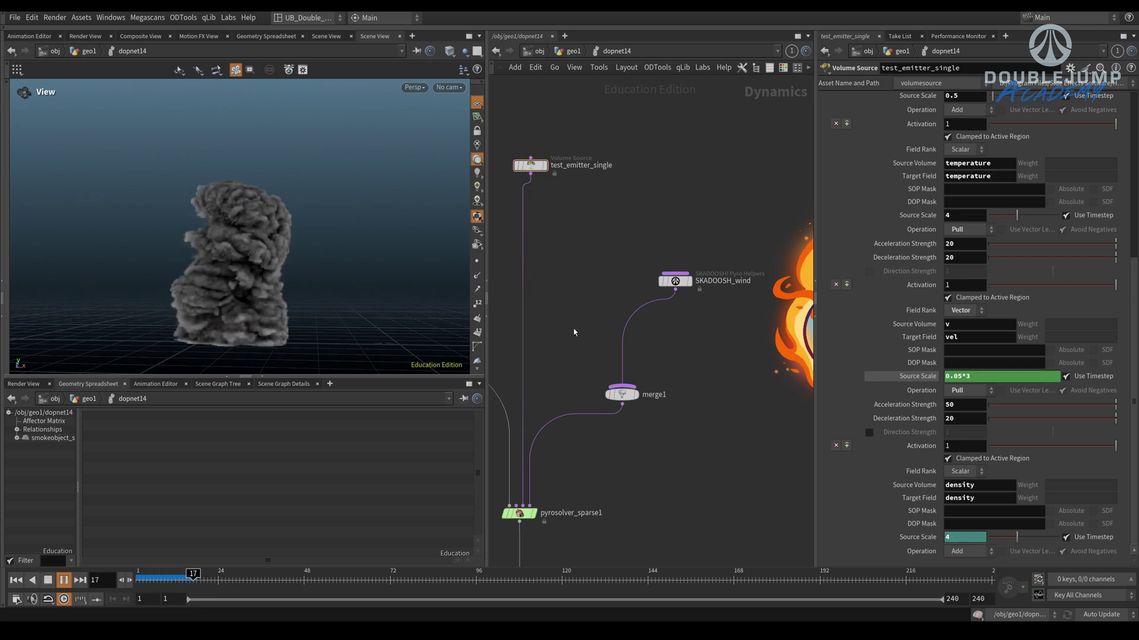
{"action": "left_click_drag", "start_coordinate": [1017, 537], "coordinate": [989, 537]}
Set the Y wind direction of SKADOOSH_wind to 0.3 and replay the simulation from the start
{"action": "left_click", "coordinate": [675, 281]}
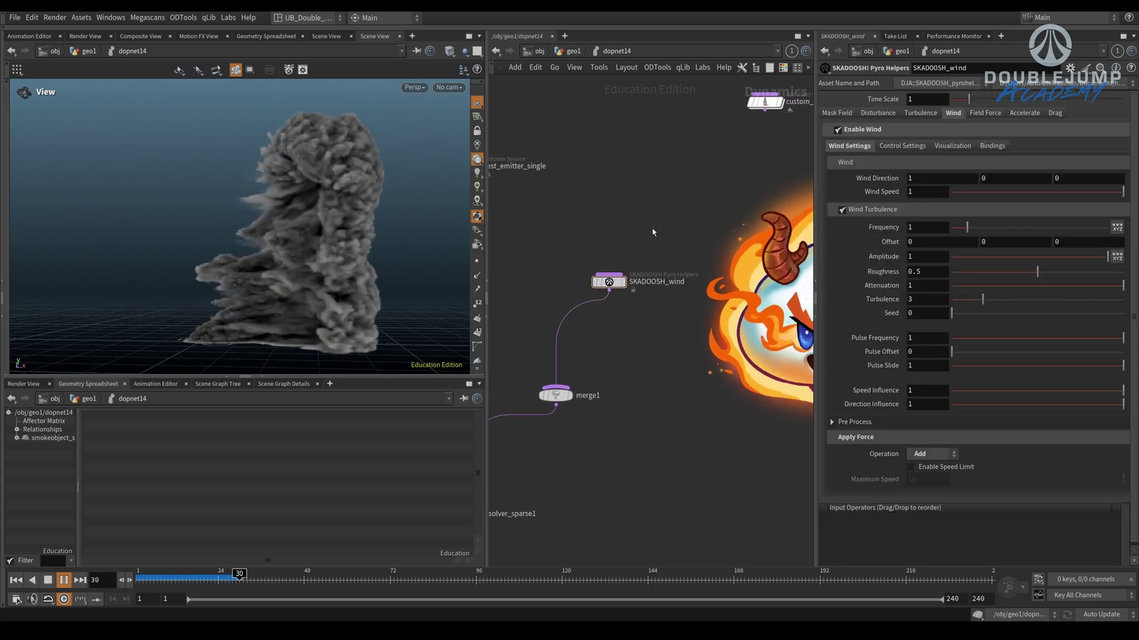
{"action": "key", "text": "Escape"}
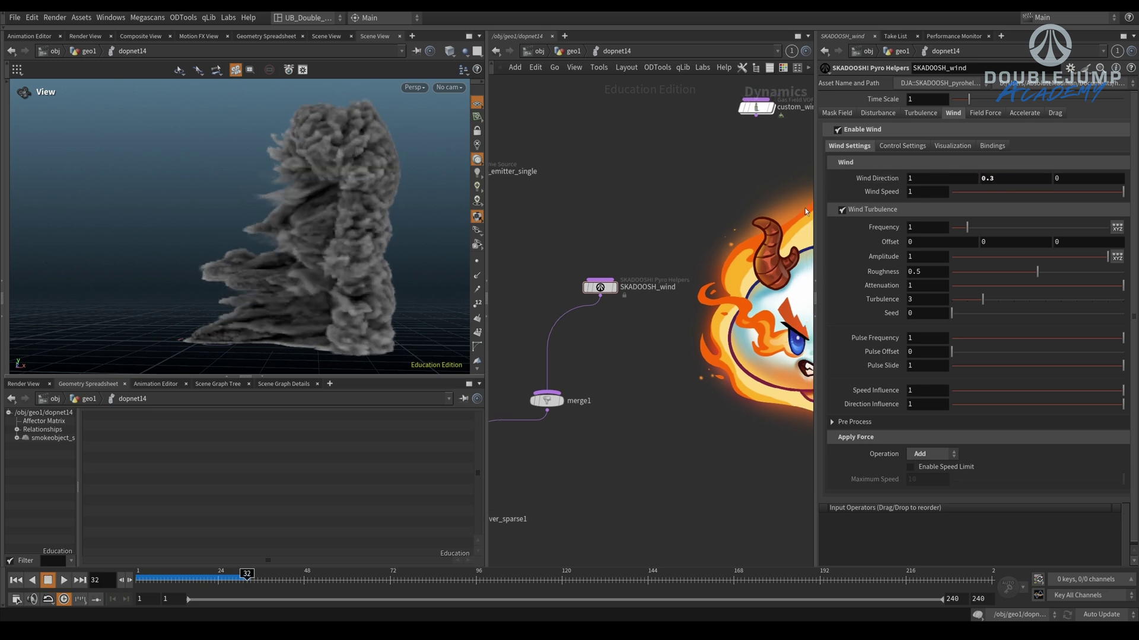
{"action": "key", "text": "ctrl+Up"}
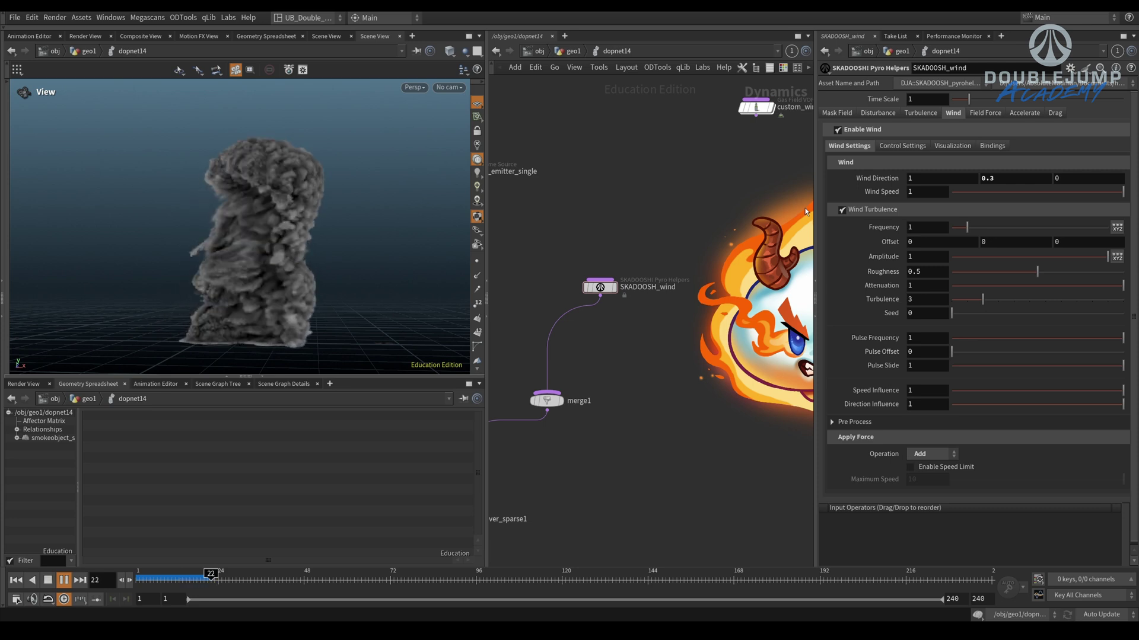
{"action": "key", "text": "Up"}
Set the wind's Post Multiply in the Pre Process section to 0.3 and play the simulation up to frame 37
{"action": "left_click", "coordinate": [851, 420]}
{"action": "key", "text": "Return"}
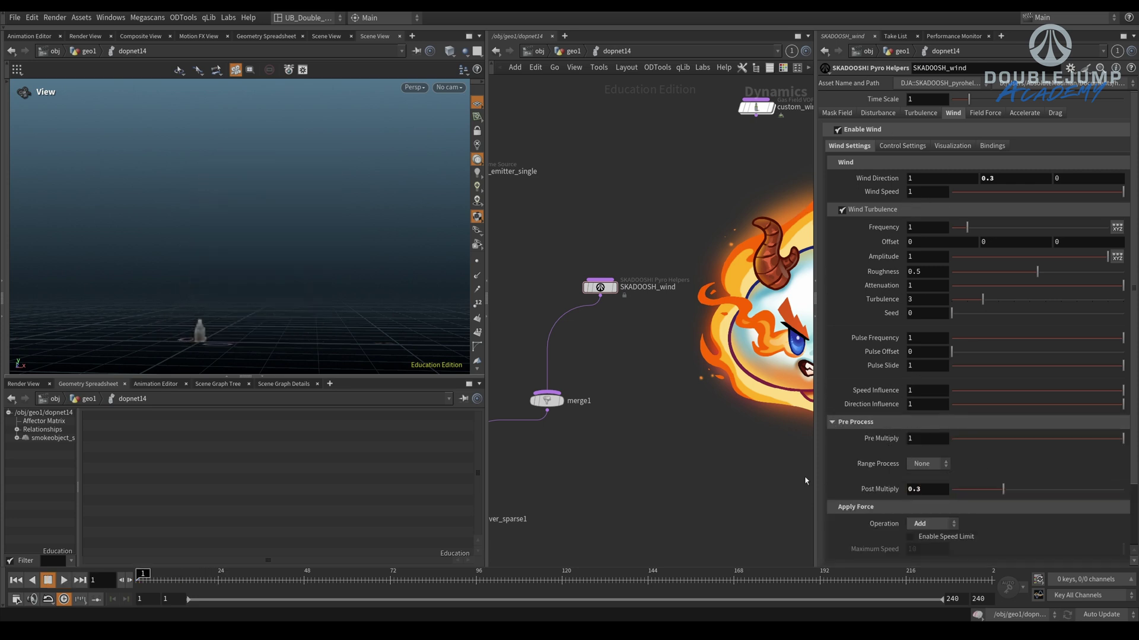
{"action": "key", "text": "Up"}
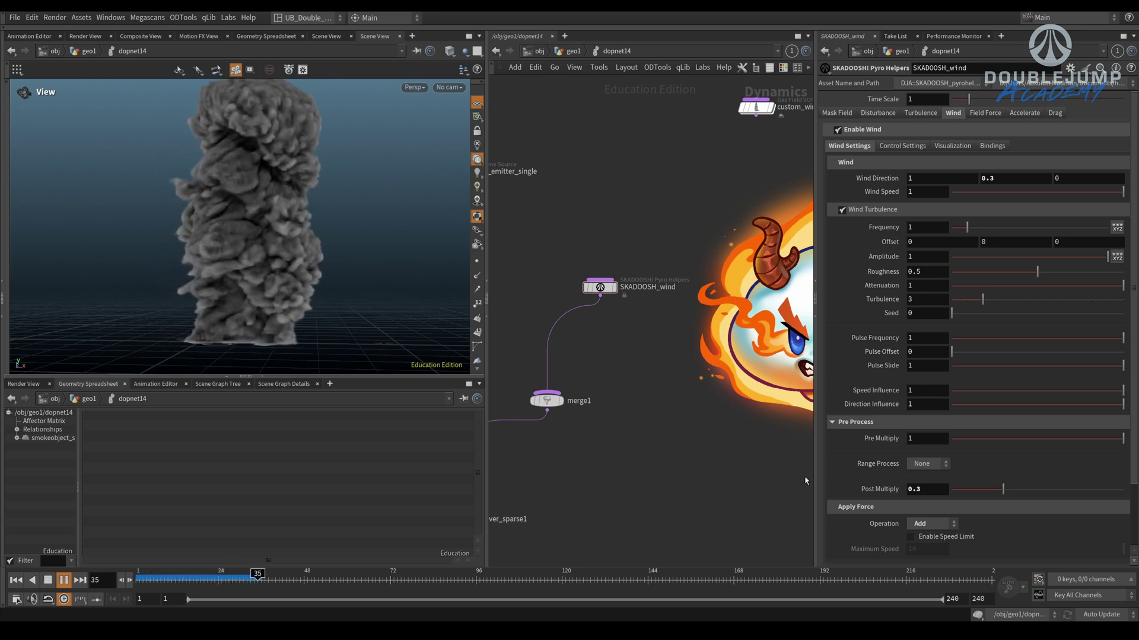
{"action": "key", "text": "Up"}
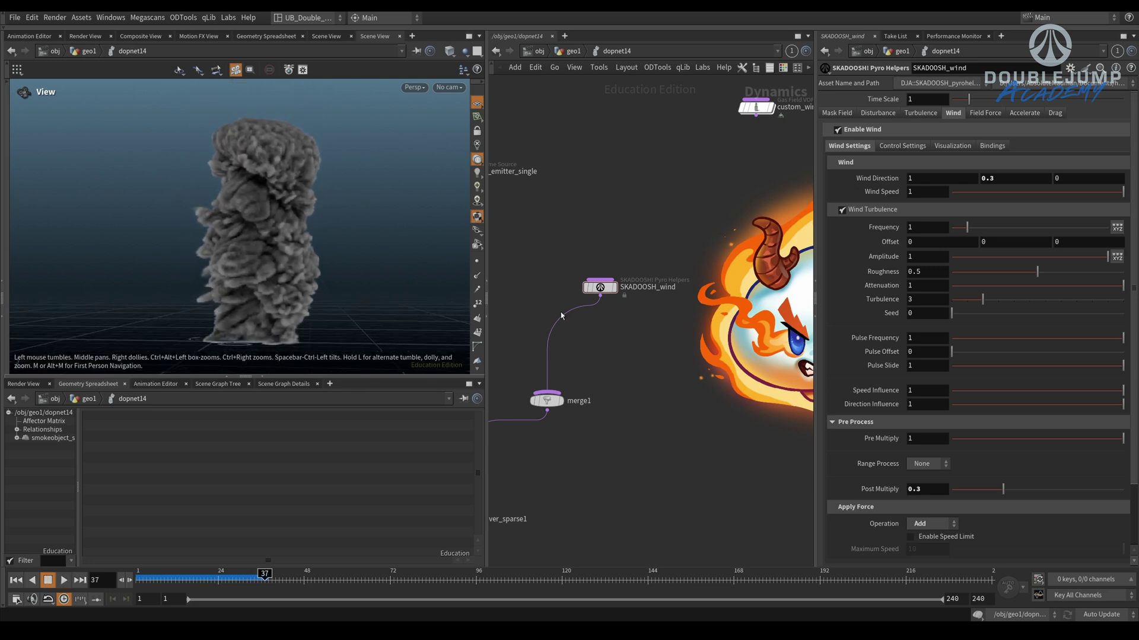
Set the wind turbulence frequency to 0.3 and replay the simulation
{"action": "left_click", "coordinate": [917, 226]}
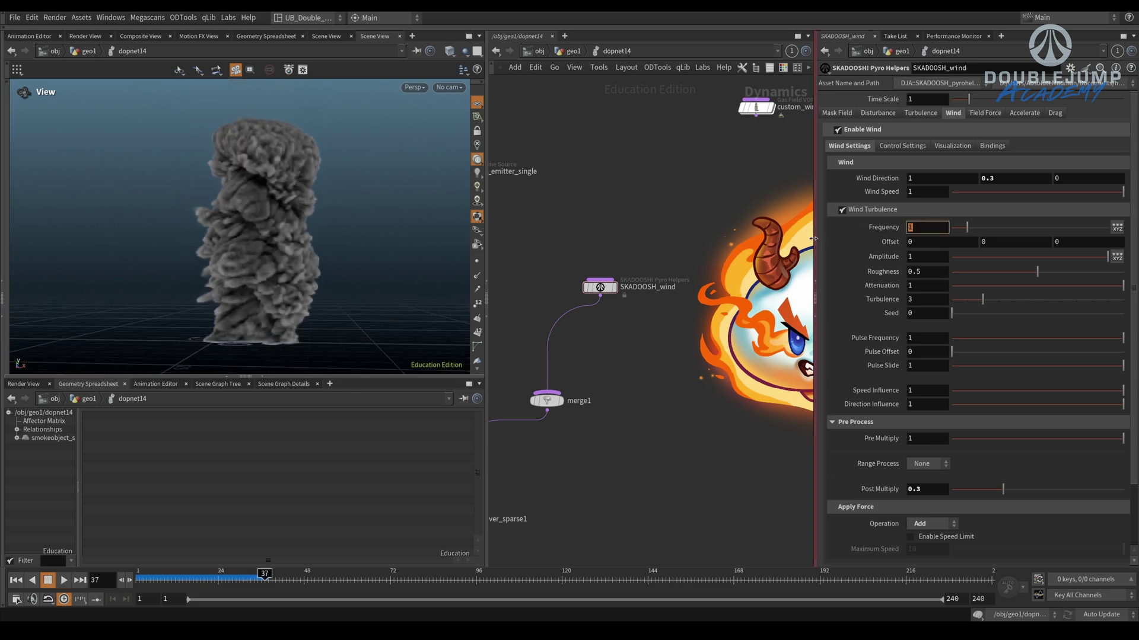
{"action": "key", "text": "ctrl+Left"}
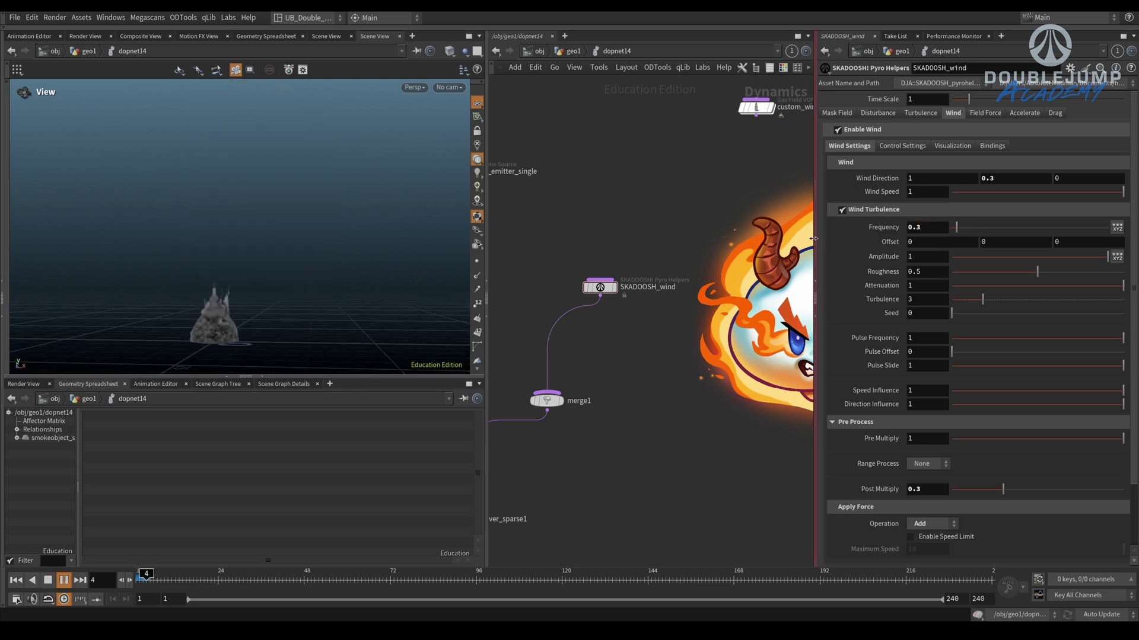
{"action": "key", "text": "Up"}
Set the wind turbulence amplitude to 20 and play the simulation up to frame 13
{"action": "key", "text": "Tab"}
{"action": "key", "text": "ctrl+Left"}
{"action": "key", "text": "Up"}
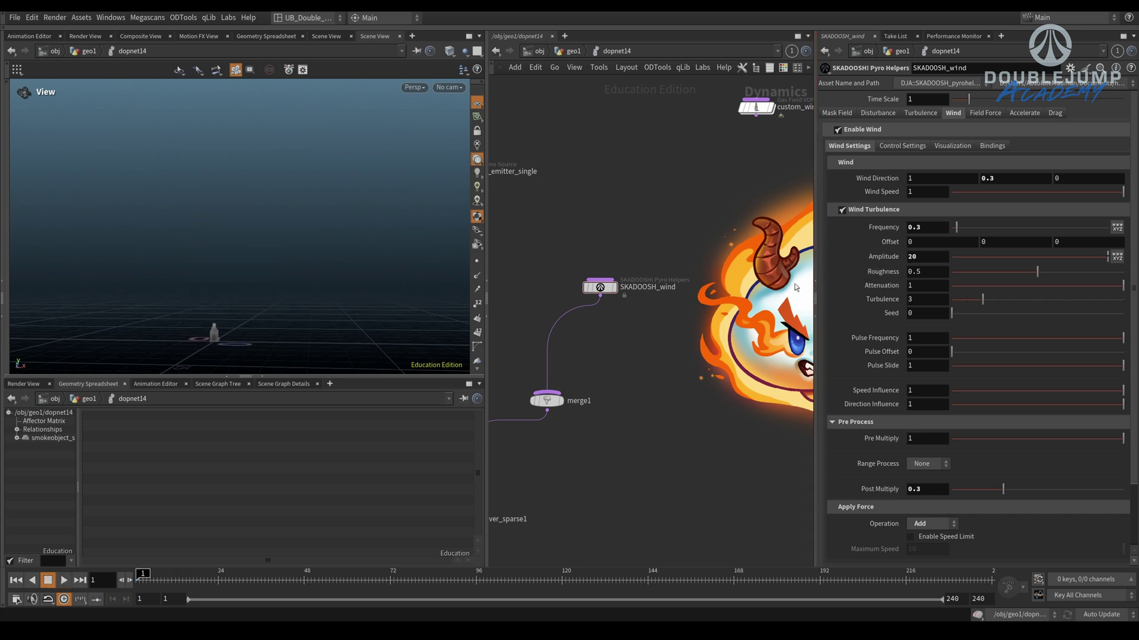
{"action": "key", "text": "Up"}
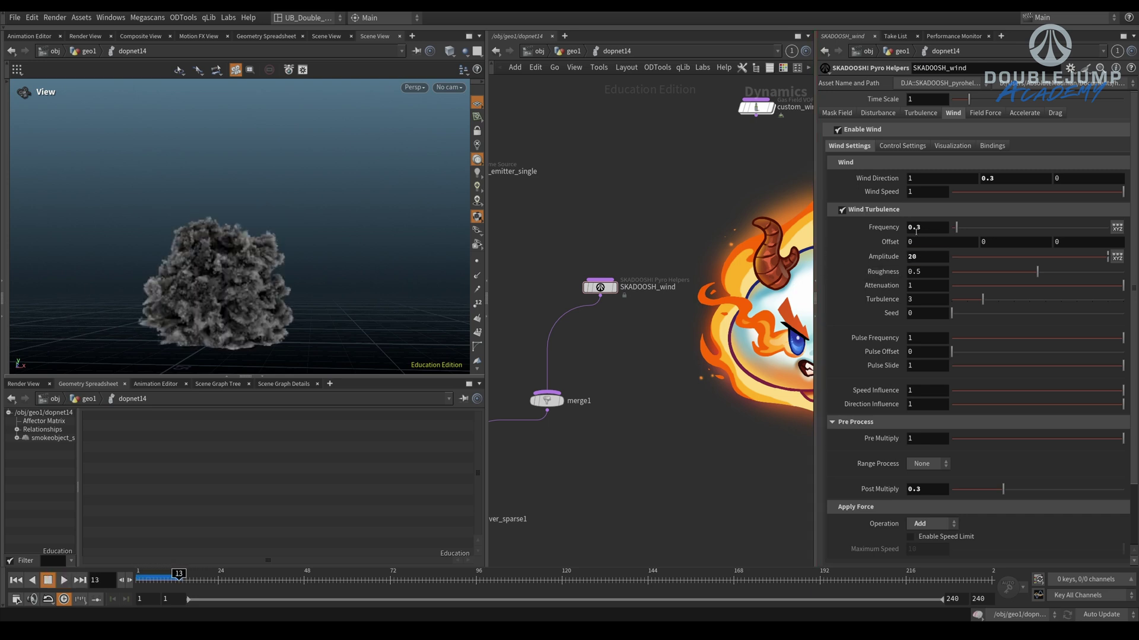
Reduce the wind turbulence amplitude to 5 and play the simulation up to frame 22
{"action": "key", "text": "ctrl+Left"}
{"action": "key", "text": "Up"}
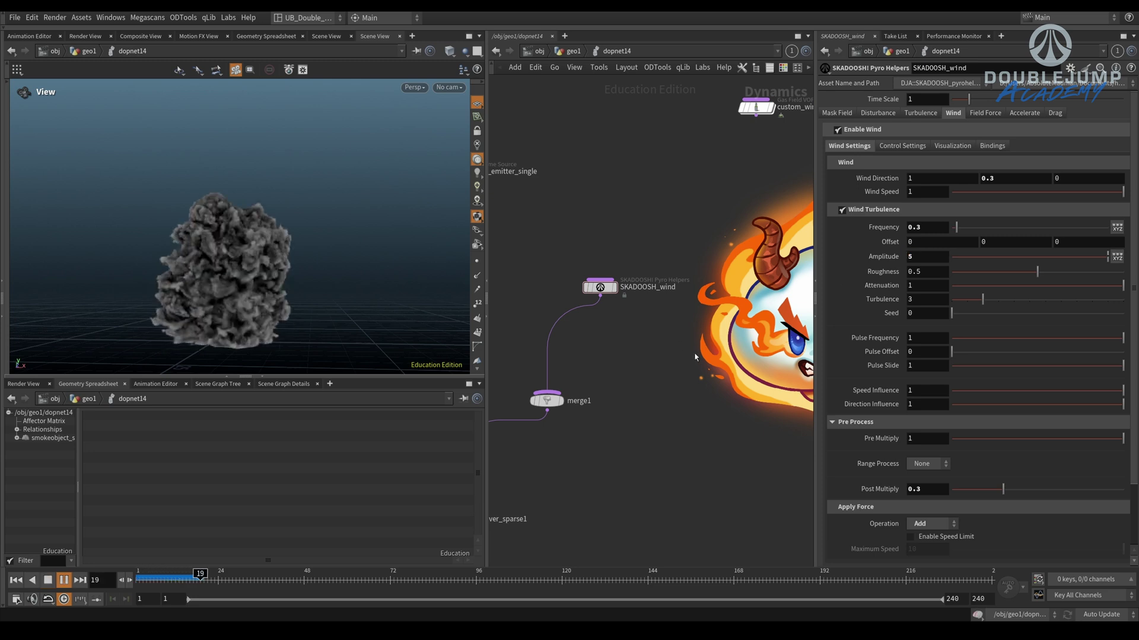
{"action": "key", "text": "Up"}
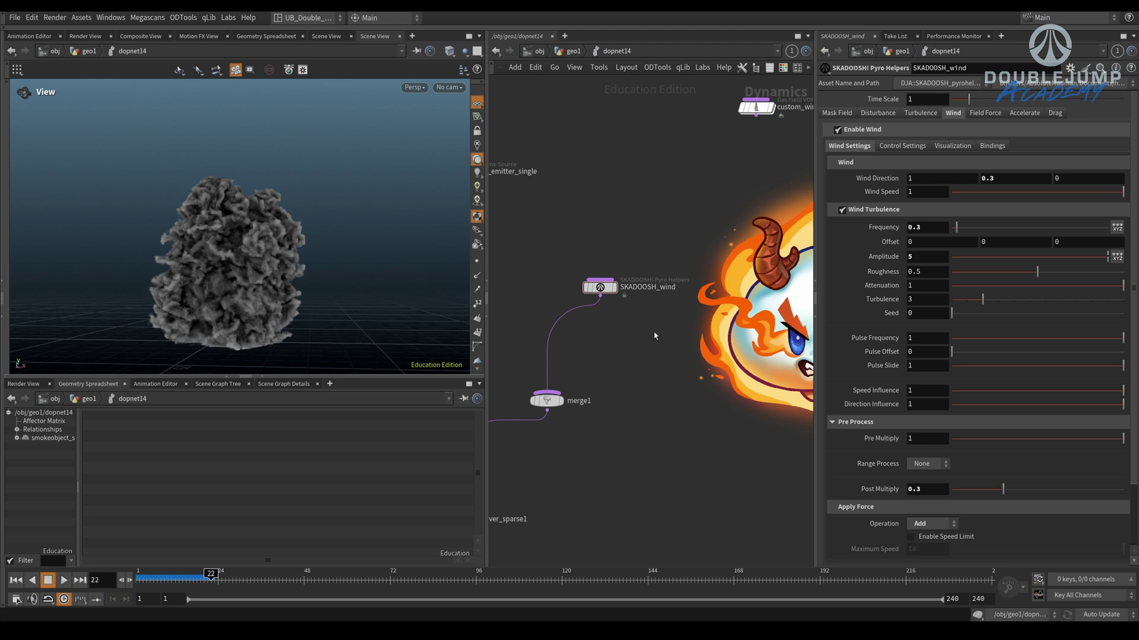
{"action": "middle_click_drag", "start_coordinate": [655, 336], "coordinate": [648, 331]}
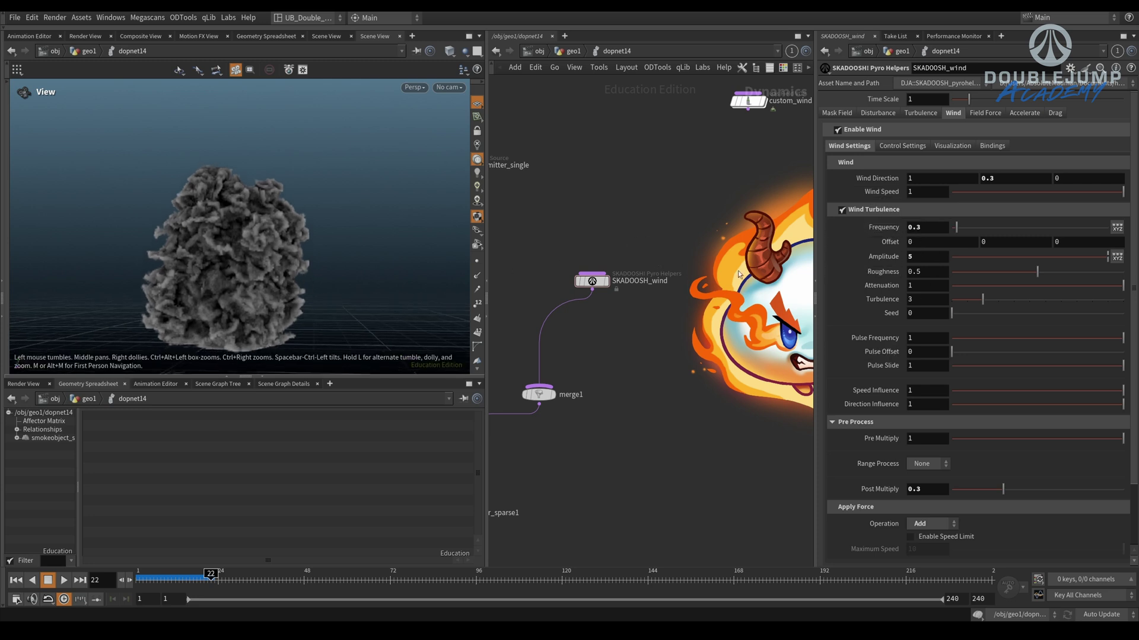
Set the wind turbulence amplitude back to 1 and play the simulation up to frame 28
{"action": "left_click", "coordinate": [916, 256]}
{"action": "key", "text": "ctrl+Up"}
{"action": "key", "text": "Up"}
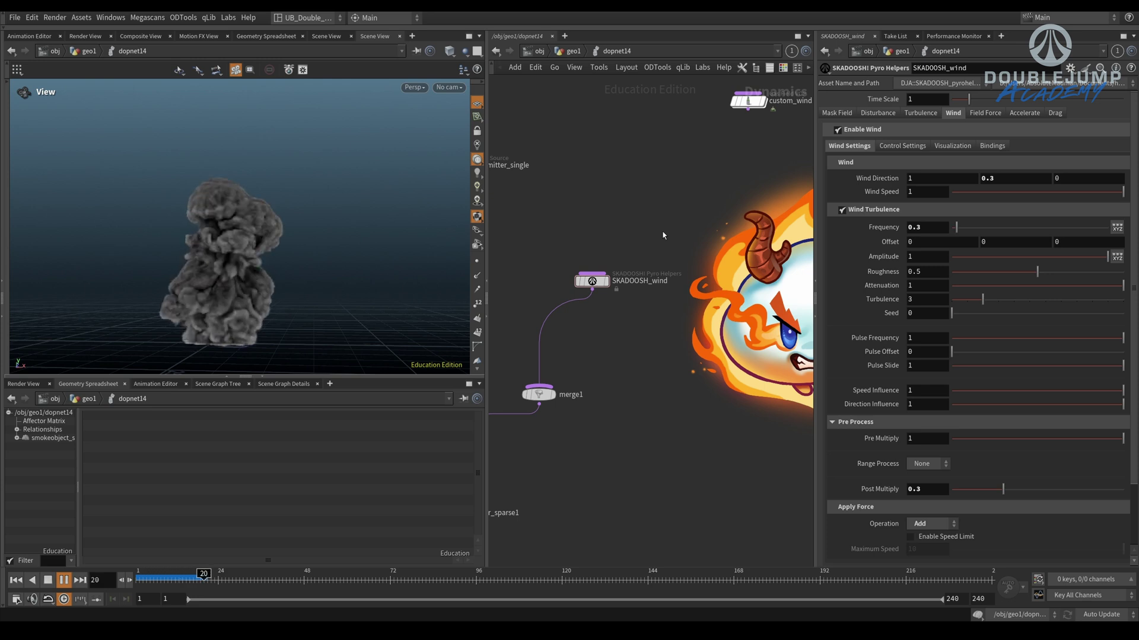
{"action": "key", "text": "Down"}
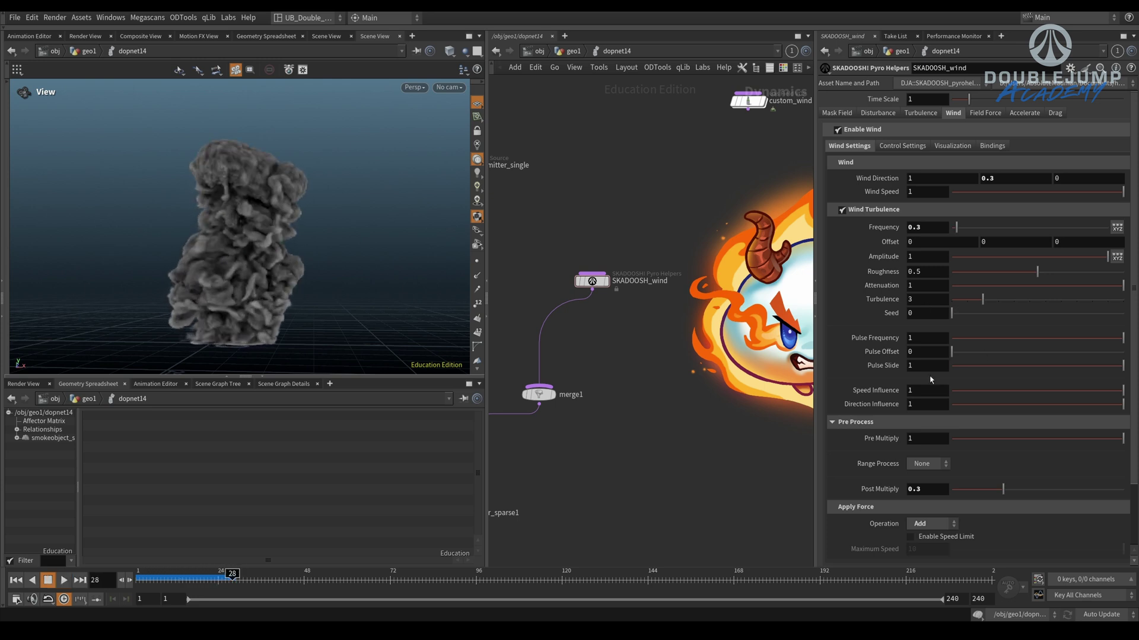
Set the wind's range process to Clamp and replay the simulation up to frame 23
{"action": "scroll", "coordinate": [925, 469], "scroll_direction": "down", "scroll_amount": 3}
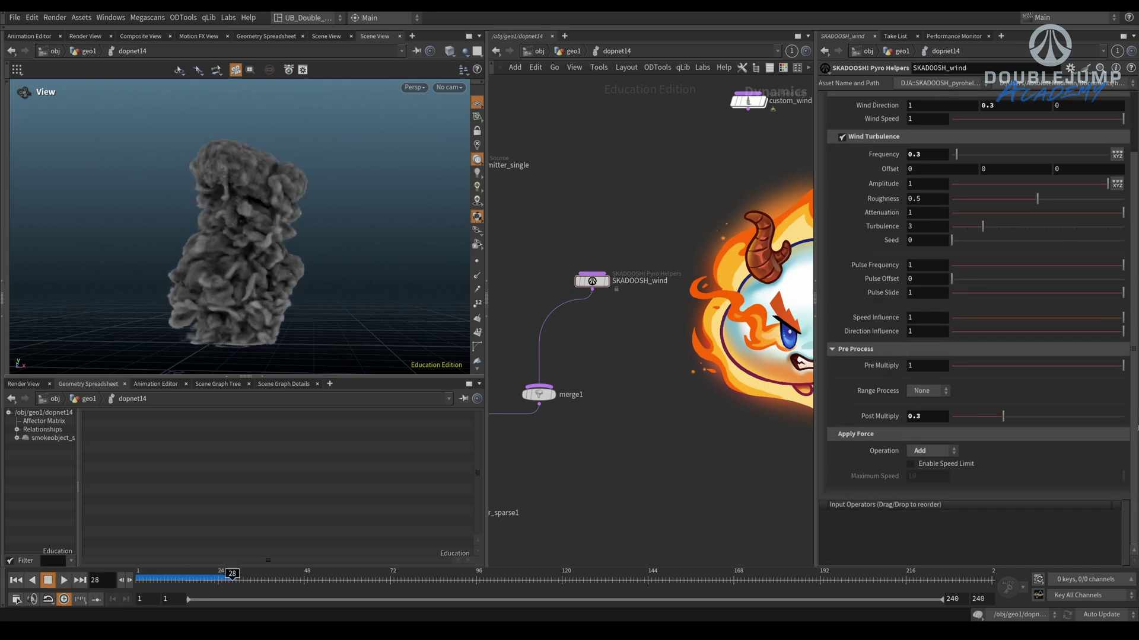
{"action": "left_click", "coordinate": [942, 392]}
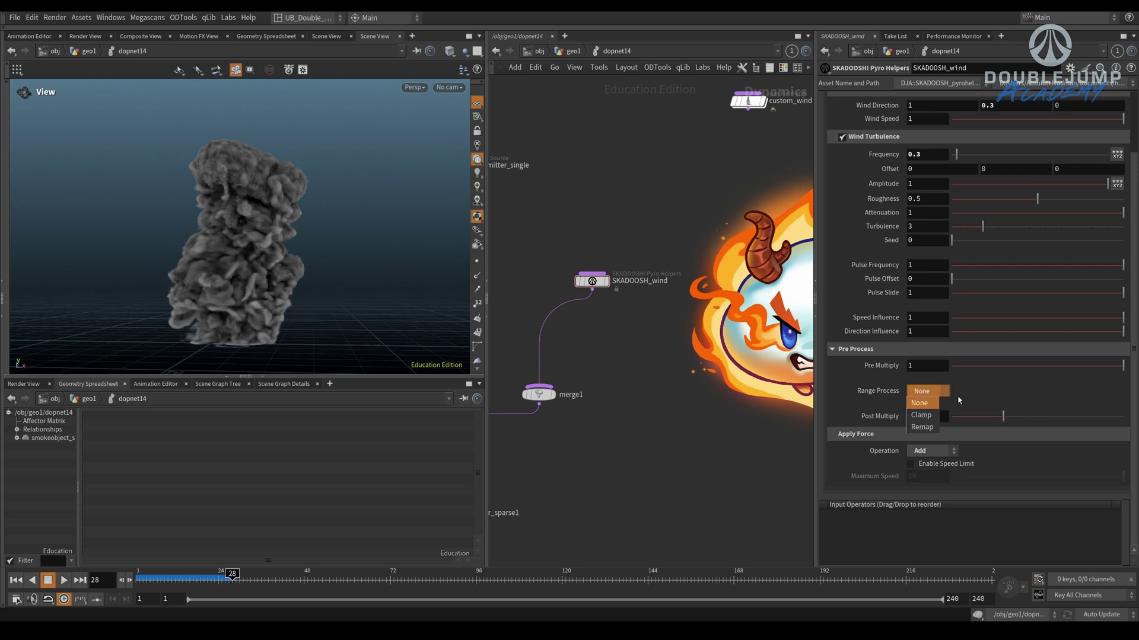
{"action": "left_click", "coordinate": [932, 418]}
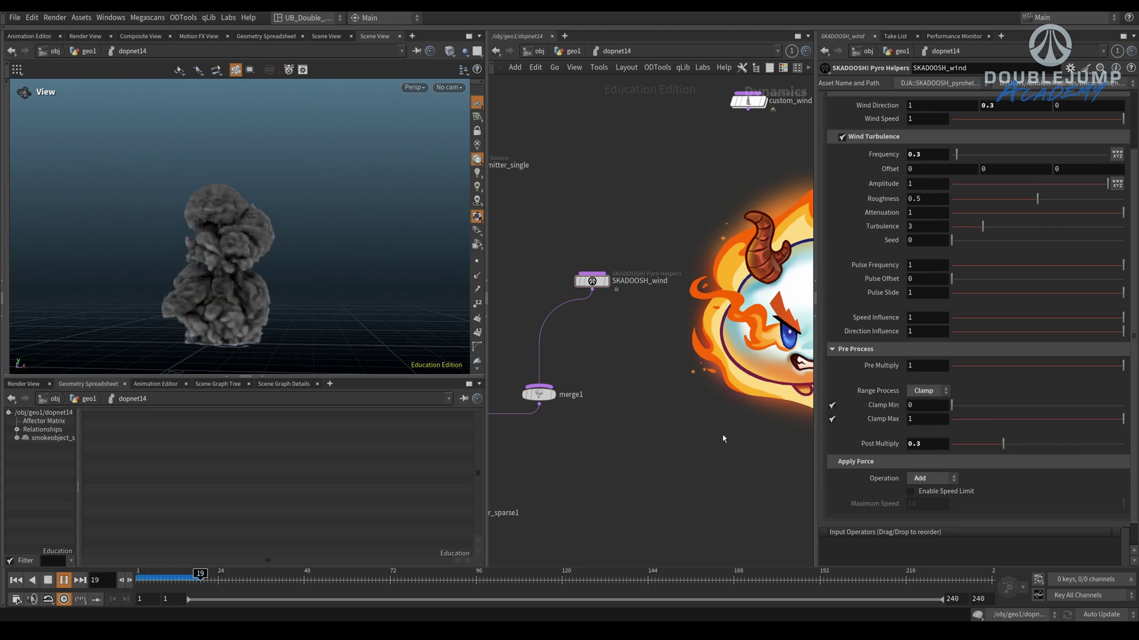
{"action": "key", "text": "Escape"}
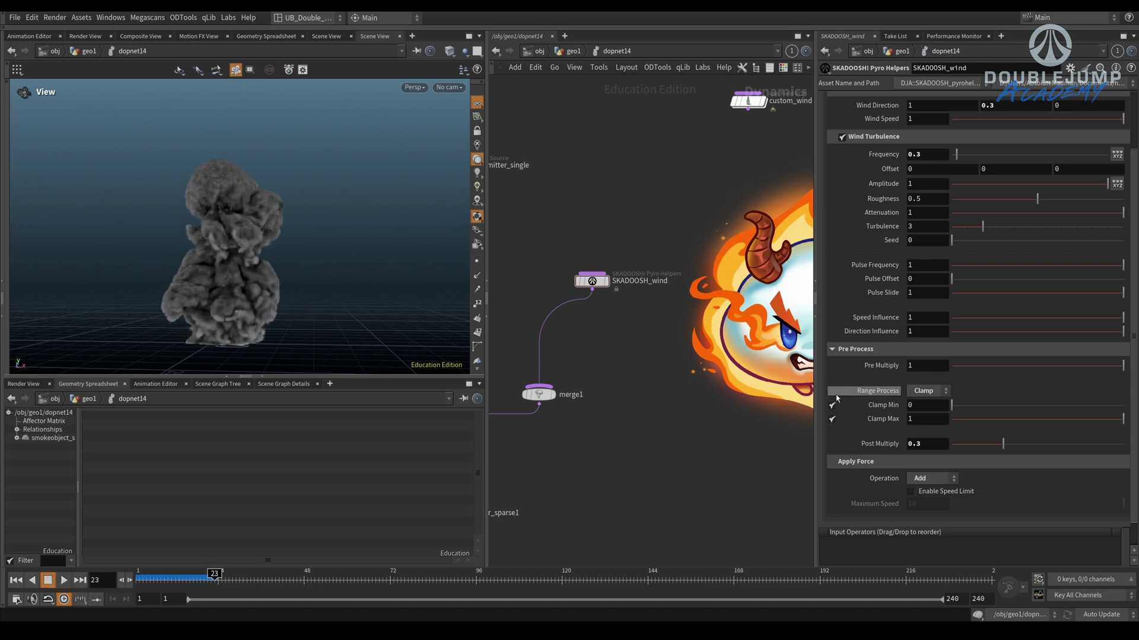
Switch the range process to Remap to view its options, and return it to Clamp
{"action": "left_click", "coordinate": [924, 391]}
{"action": "left_click", "coordinate": [923, 418]}
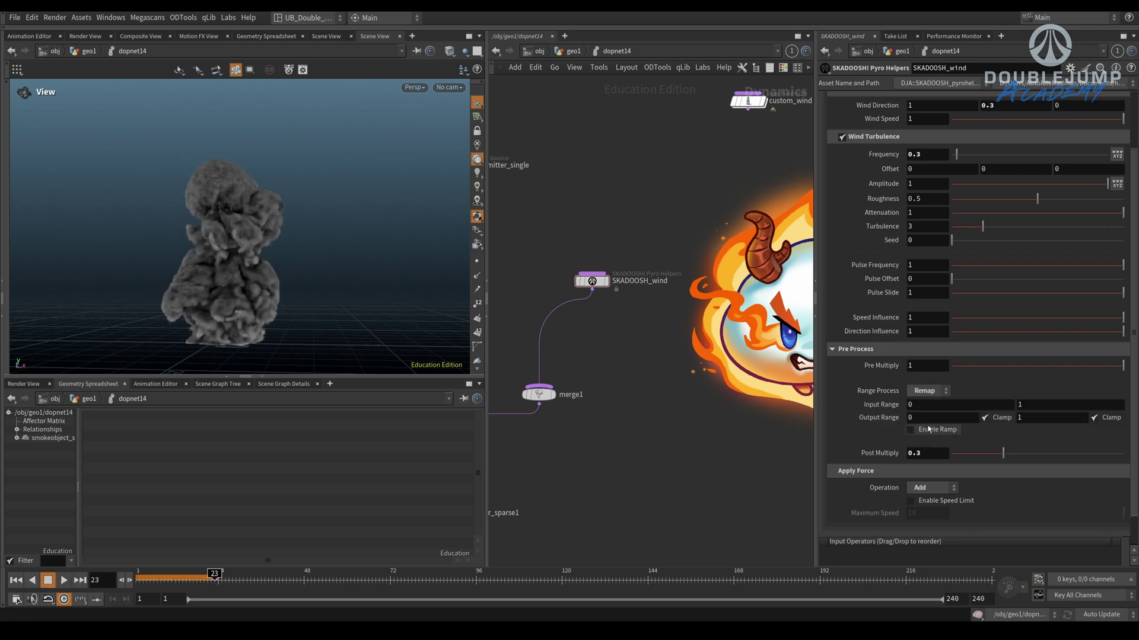
{"action": "left_click", "coordinate": [925, 391]}
{"action": "left_click", "coordinate": [927, 404]}
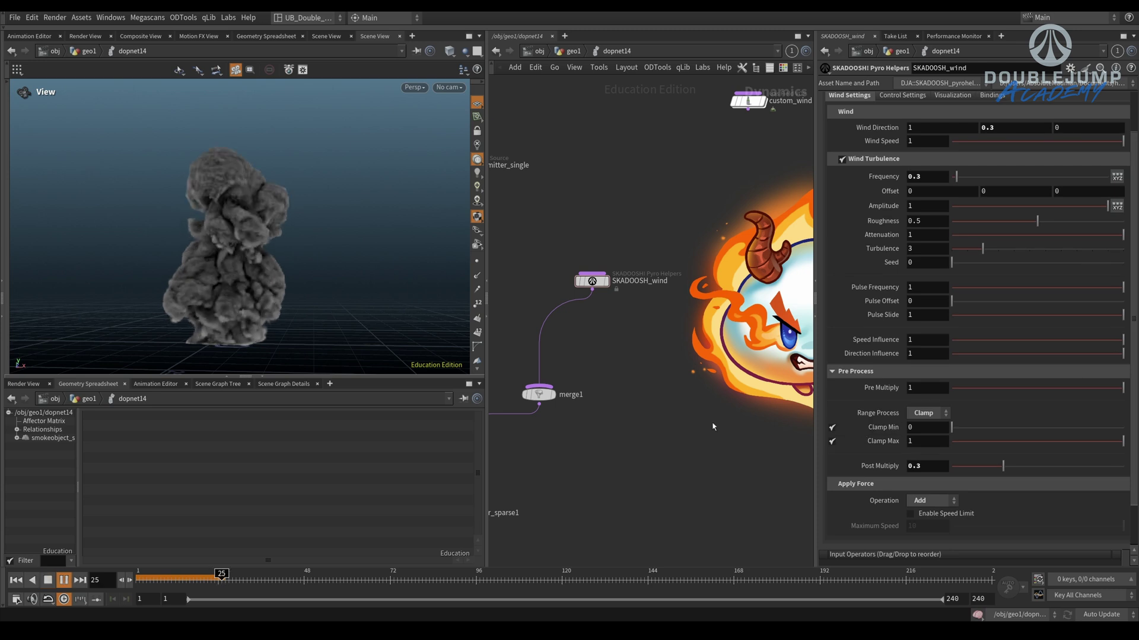
Set the wind turbulence amplitude to 5 with clamping active and play the simulation up to frame 30
{"action": "left_click", "coordinate": [927, 205]}
{"action": "key", "text": "Return"}
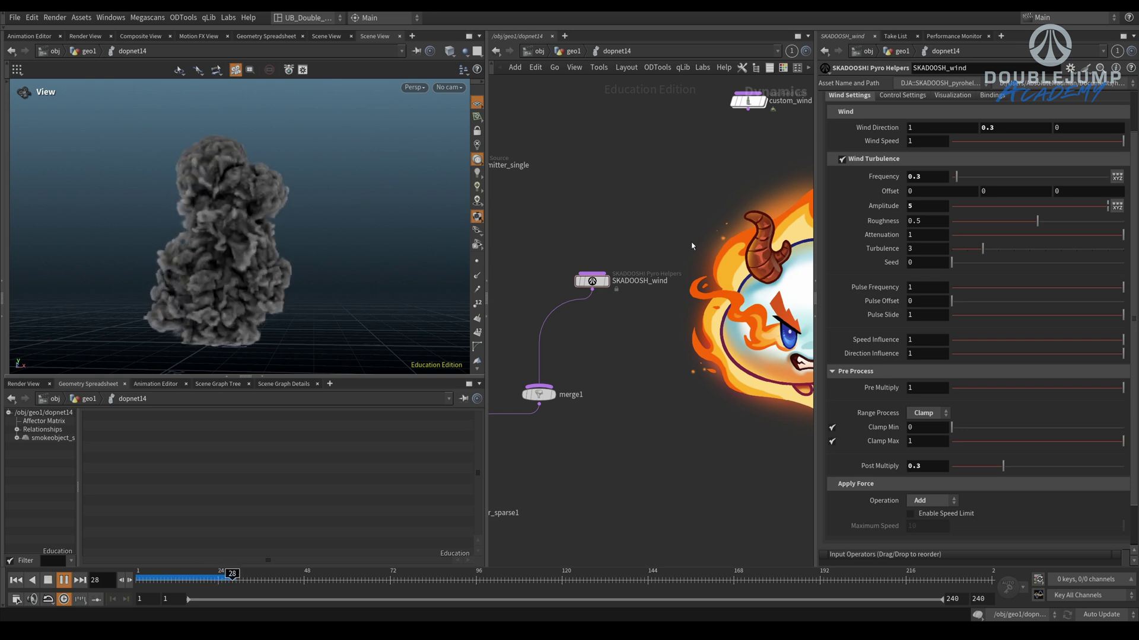
{"action": "key", "text": "Up"}
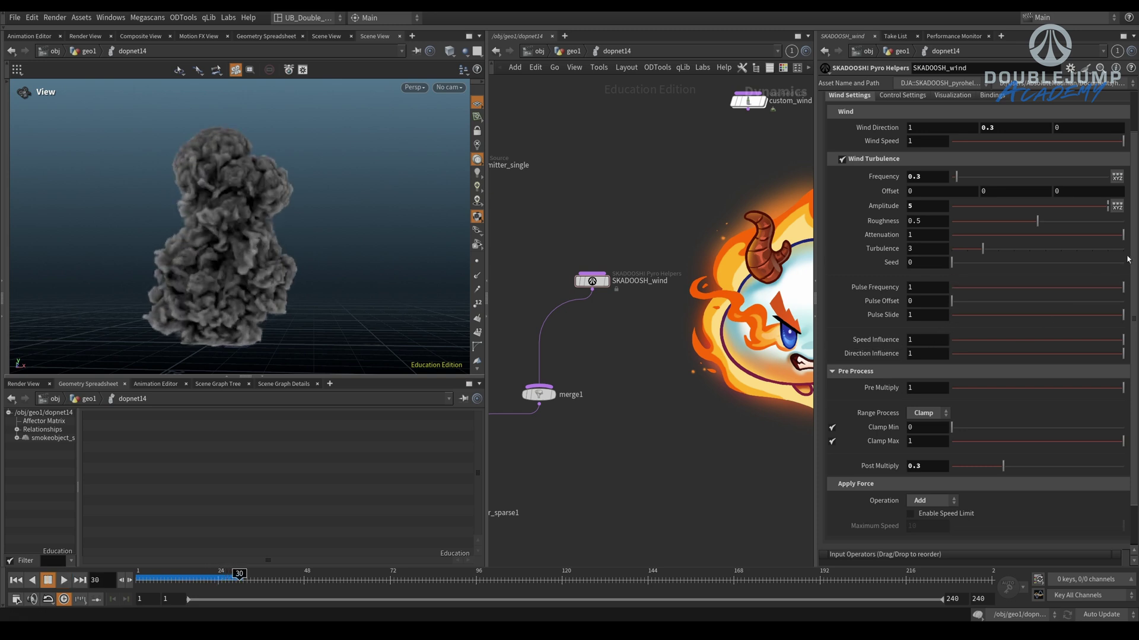
{"action": "scroll", "coordinate": [1128, 256], "scroll_direction": "up", "scroll_amount": 2}
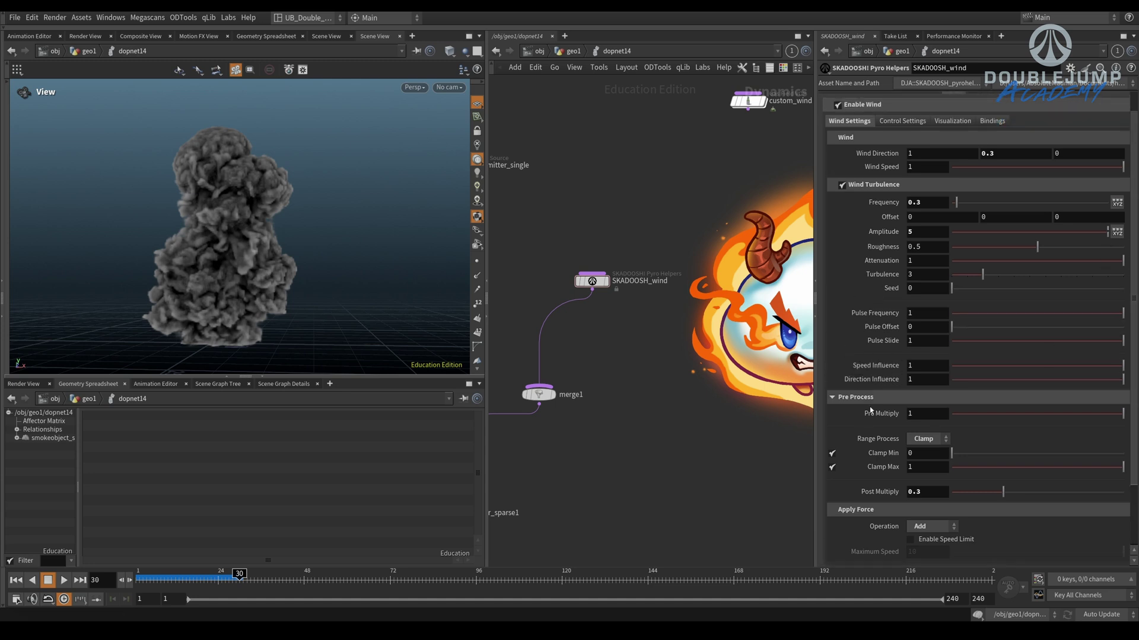
Turn on turbulence visualization for the SKADOOSH_wind node
{"action": "left_click_drag", "start_coordinate": [593, 281], "coordinate": [614, 291]}
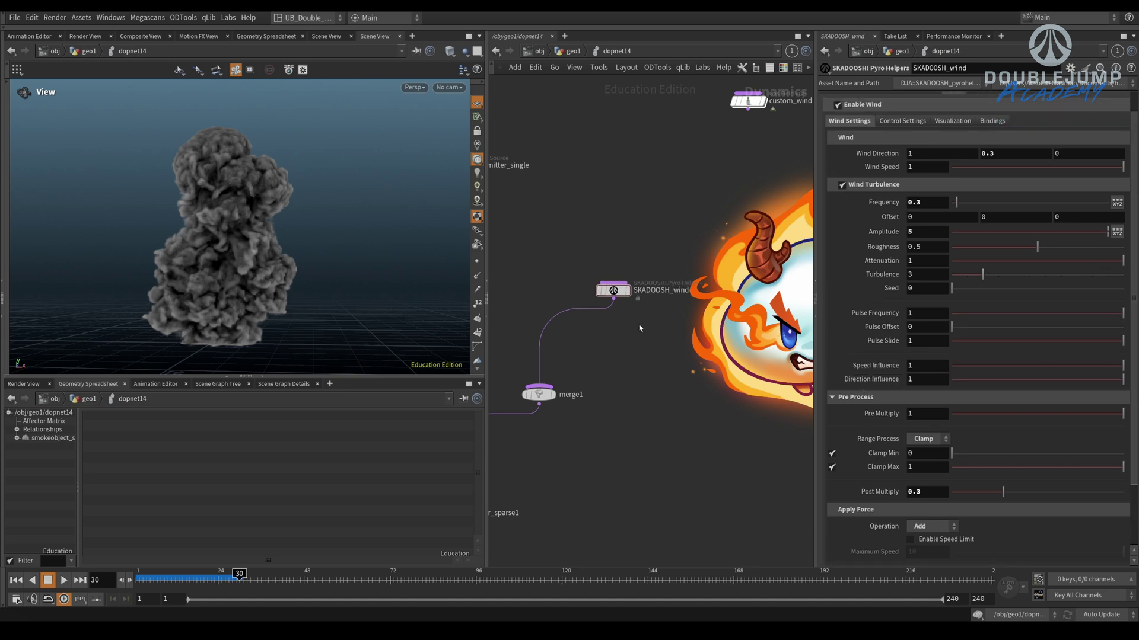
{"action": "left_click", "coordinate": [953, 121]}
{"action": "left_click", "coordinate": [910, 136]}
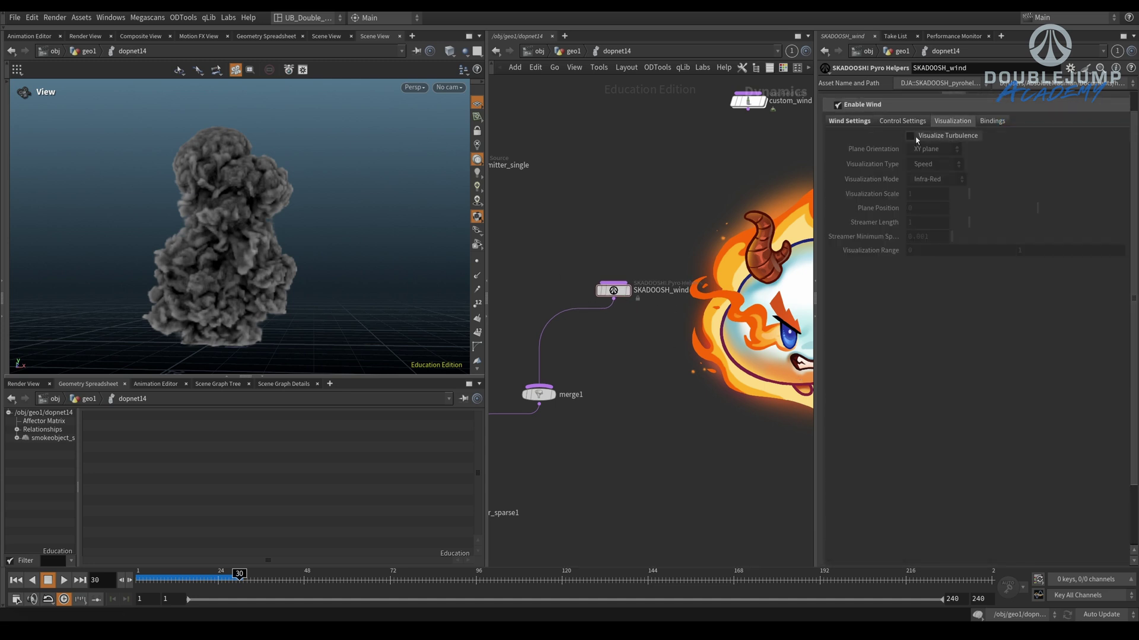
{"action": "left_click_drag", "start_coordinate": [308, 247], "coordinate": [310, 278]}
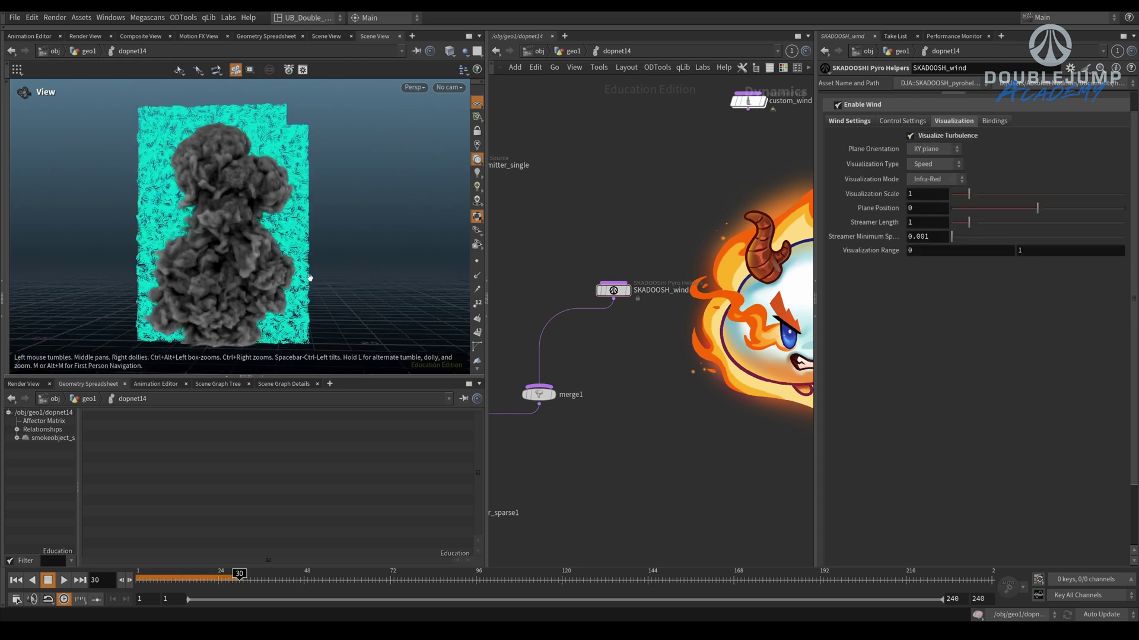
Reset the wind's post multiply to 1, set the range process to None and play the simulation up to frame 13
{"action": "left_click", "coordinate": [842, 124]}
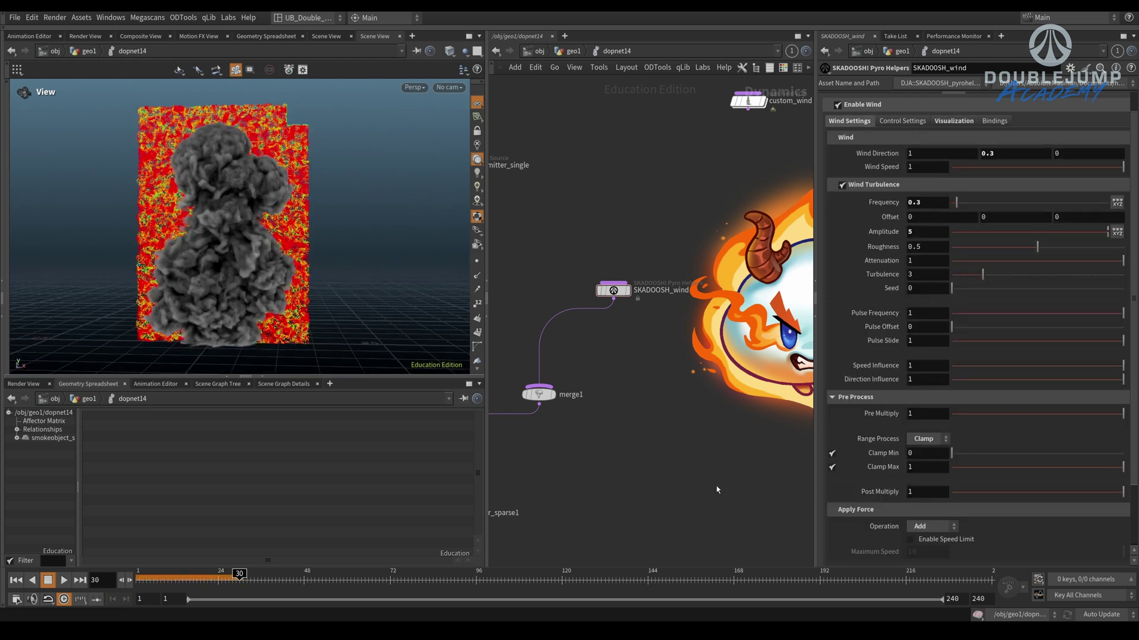
{"action": "left_click", "coordinate": [928, 439]}
{"action": "left_click", "coordinate": [922, 442]}
{"action": "key", "text": "Up"}
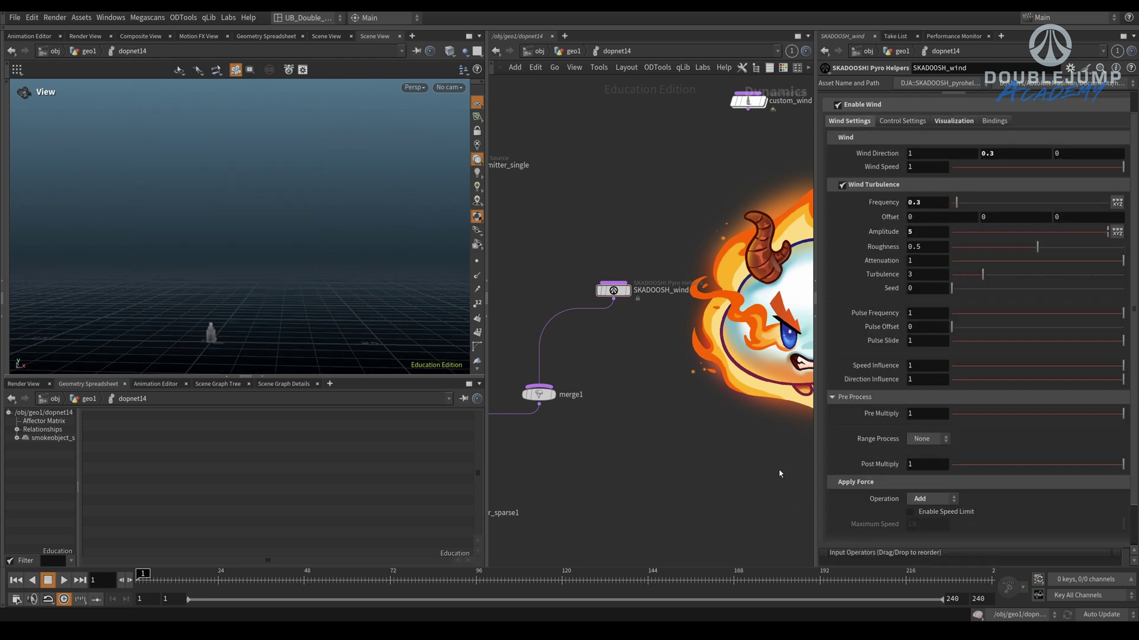
{"action": "key", "text": "Up"}
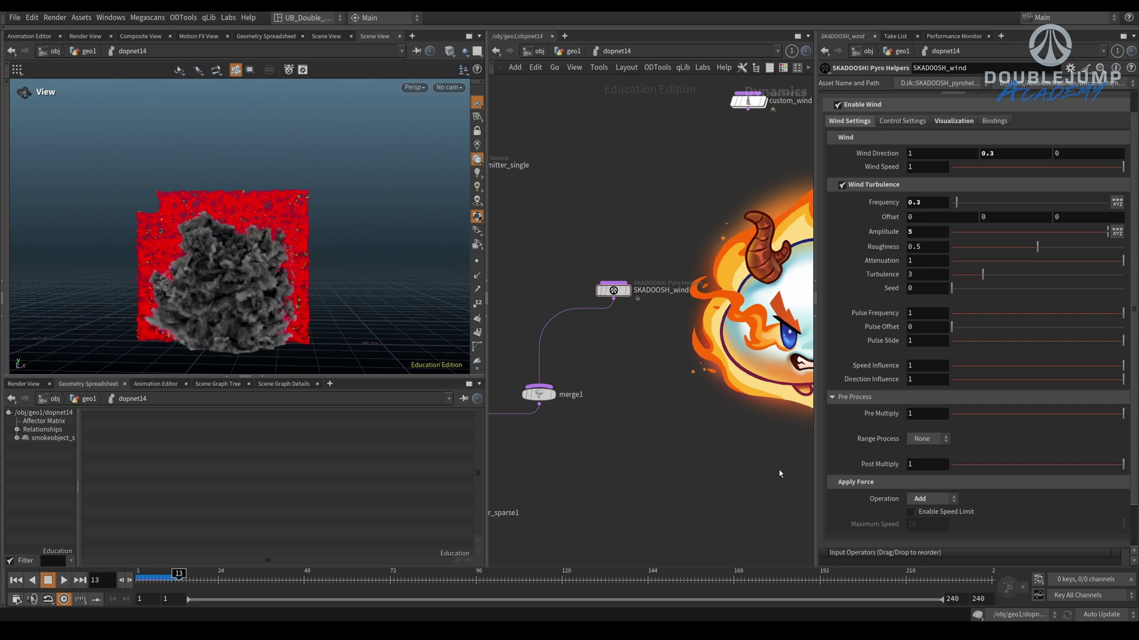
Set the turbulence amplitude to 0.262 and the frequency to 0.05, and replay the simulation up to frame 24
{"action": "left_click_drag", "start_coordinate": [1023, 232], "coordinate": [992, 232]}
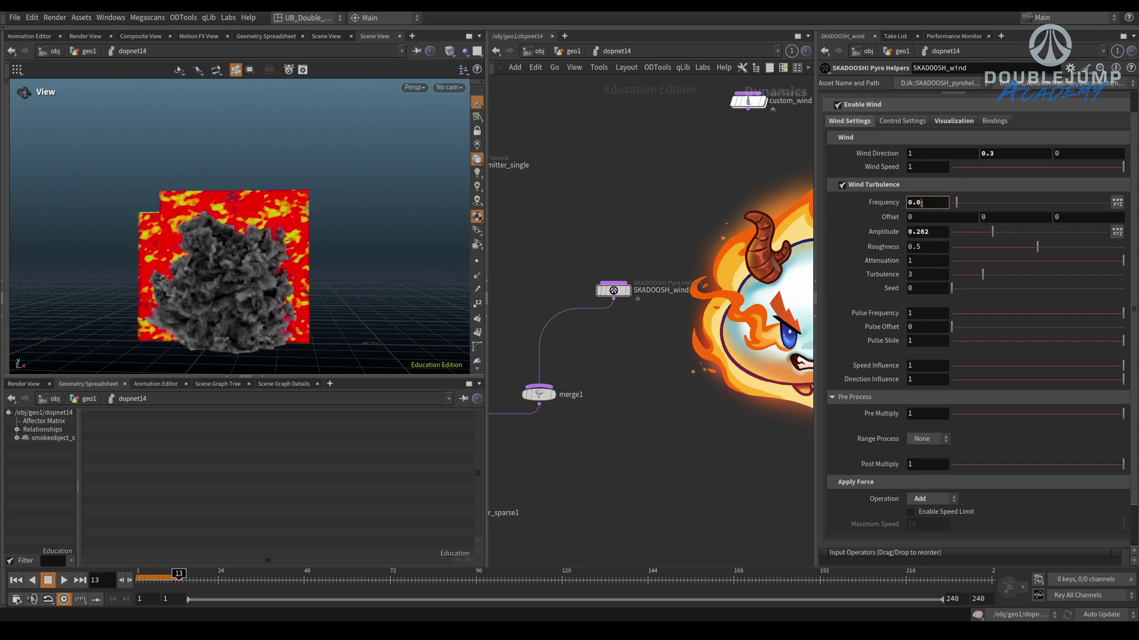
{"action": "key", "text": "Return"}
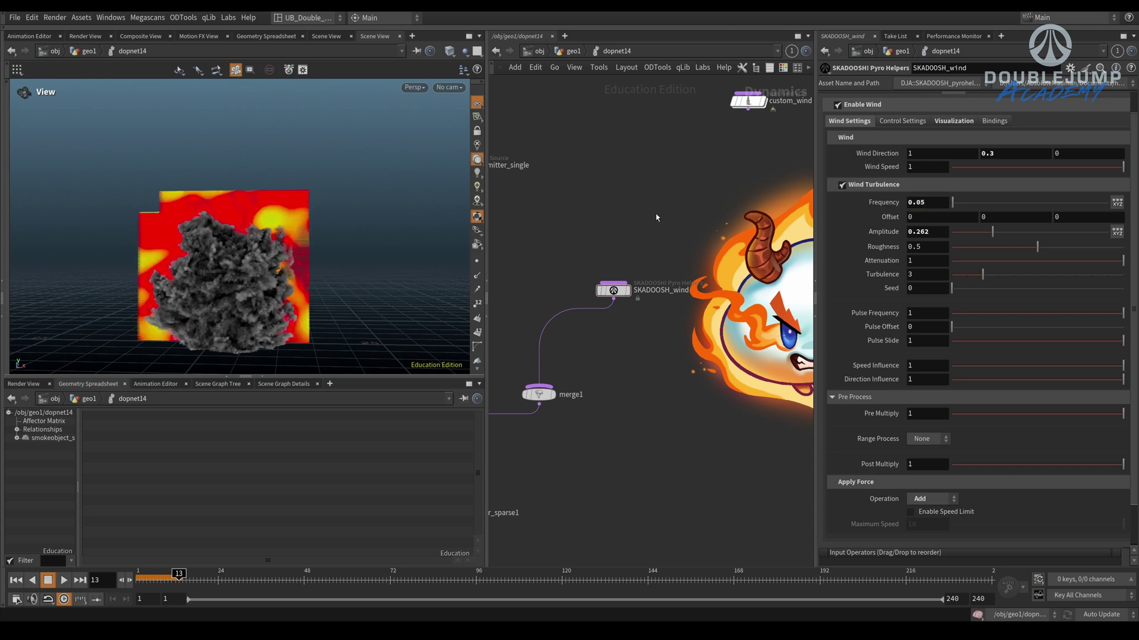
{"action": "key", "text": "ctrl+Left"}
{"action": "key", "text": "Up"}
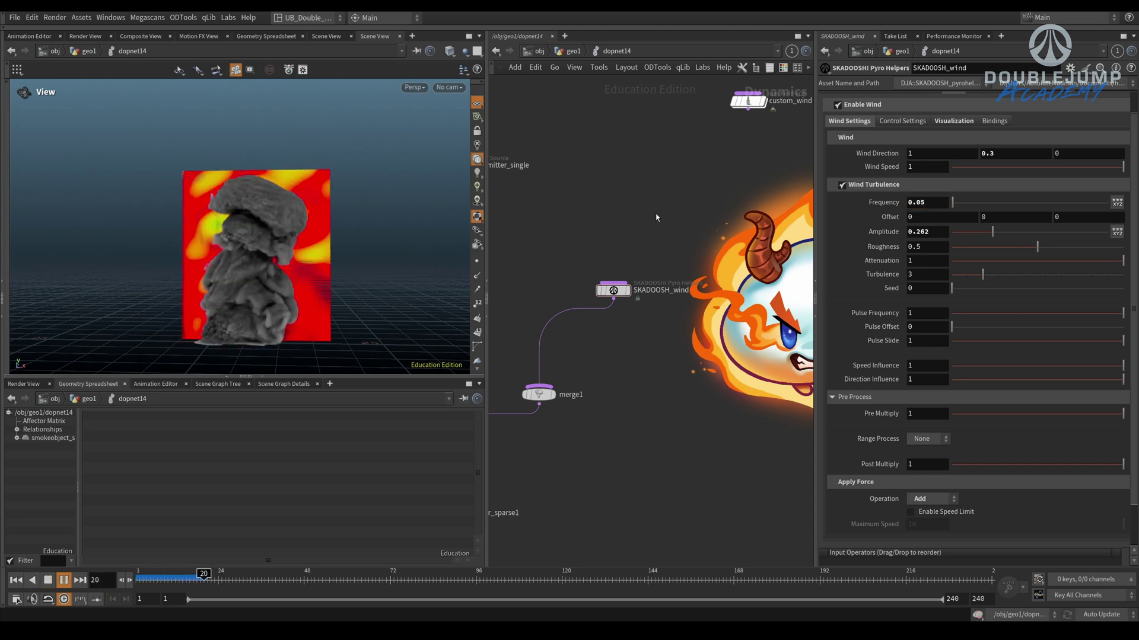
{"action": "key", "text": "Up"}
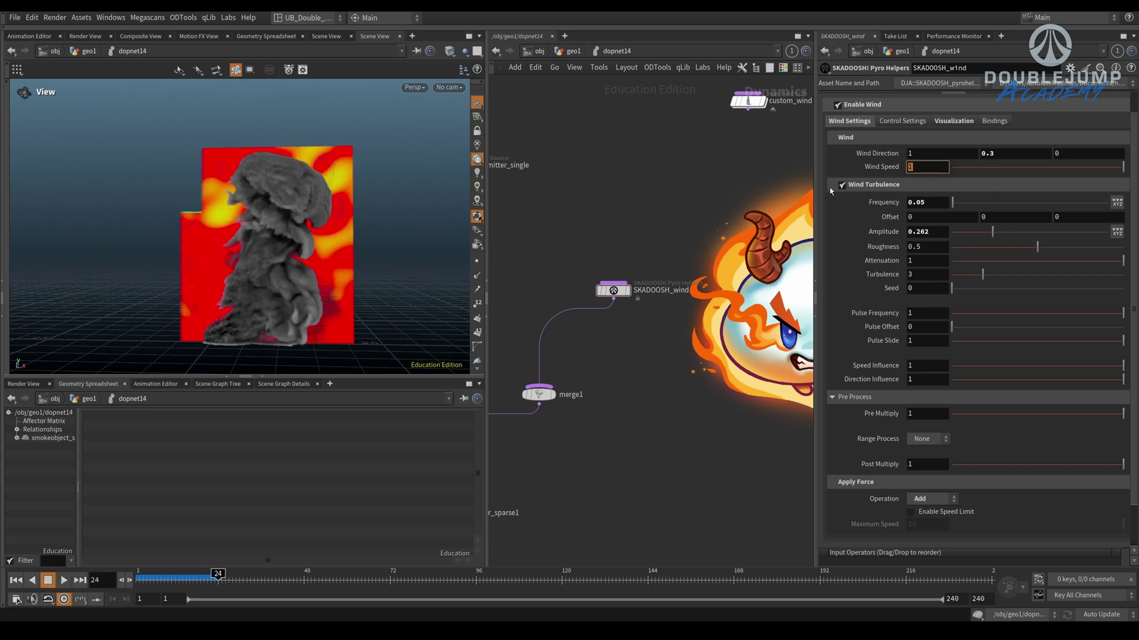
Set the wind speed to 0.4 and replay the simulation up to frame 22
{"action": "key", "text": "Return"}
{"action": "key", "text": "ctrl+Left"}
{"action": "key", "text": "Up"}
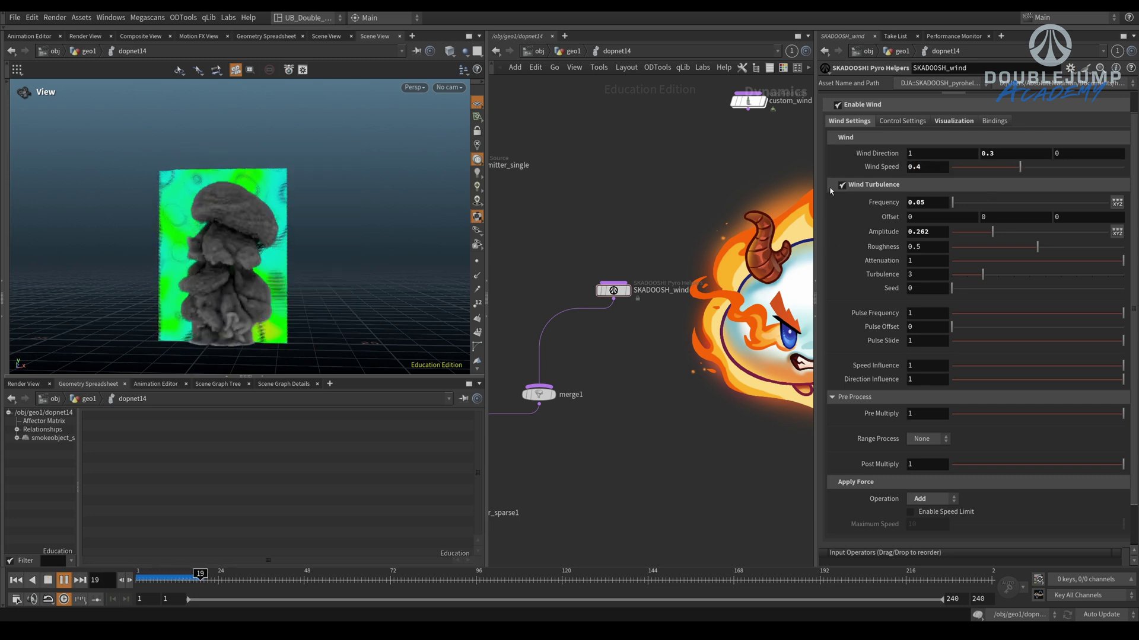
{"action": "key", "text": "Up"}
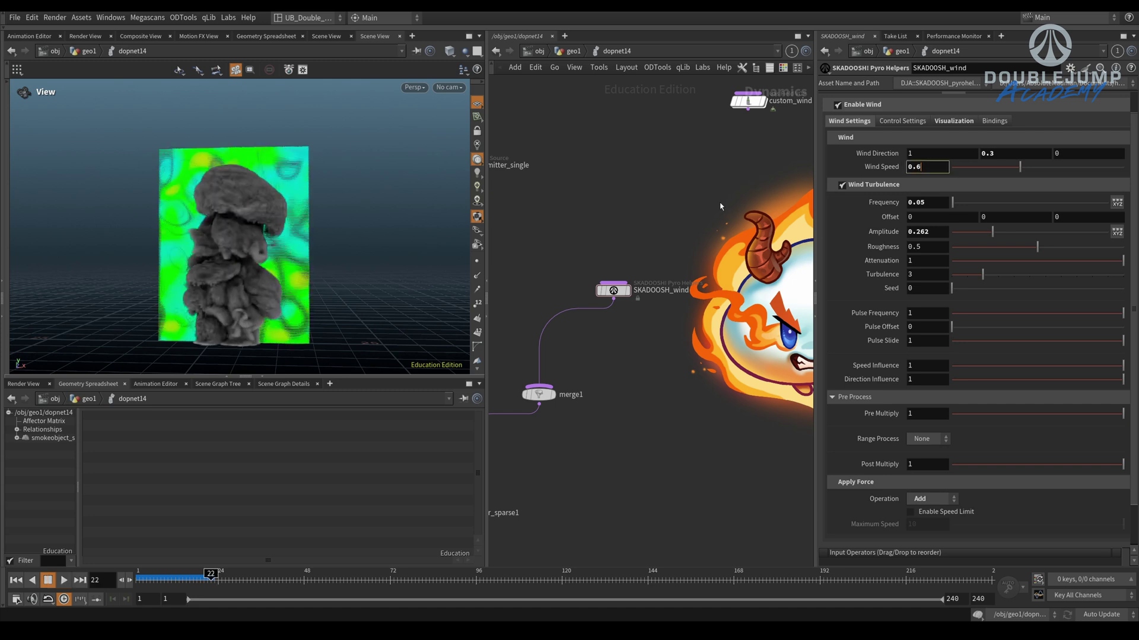
Set the wind speed to 0.6 and the pulse slide to 0.2, and replay the simulation up to frame 28
{"action": "type", "text": "0.6"}
{"action": "key", "text": "Return"}
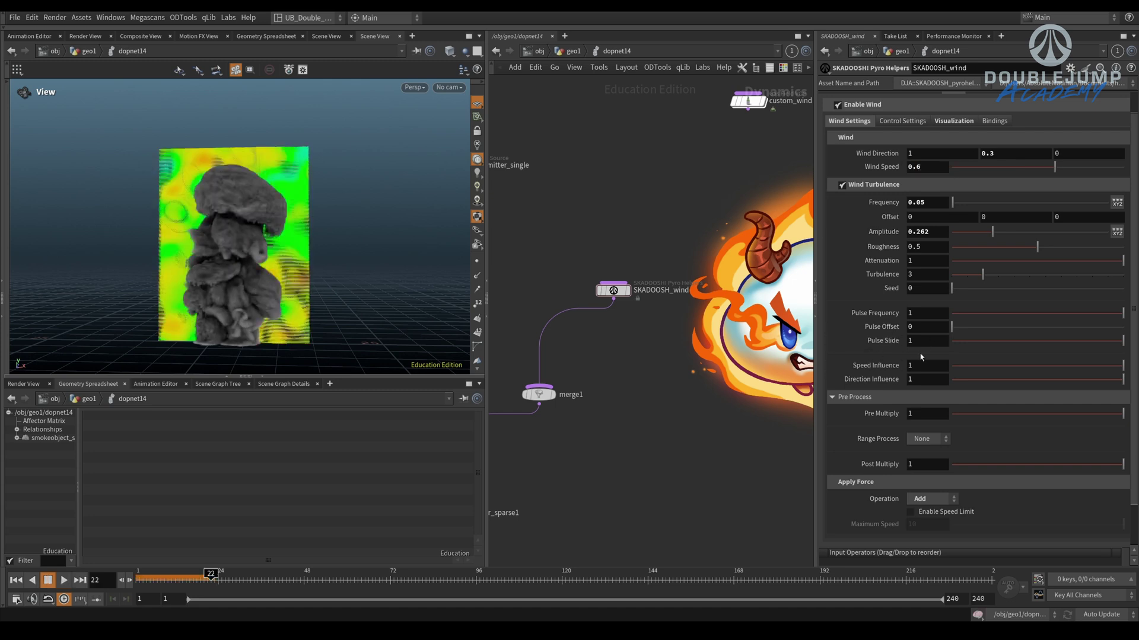
{"action": "type", "text": "0.2"}
{"action": "key", "text": "Return"}
{"action": "key", "text": "Up"}
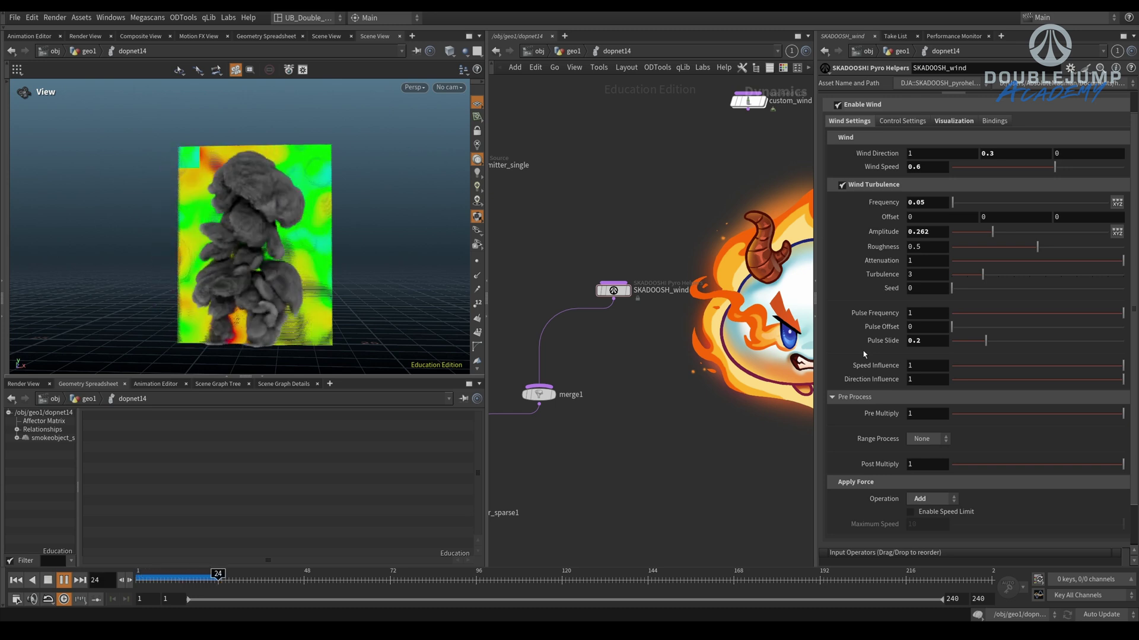
{"action": "key", "text": "Up"}
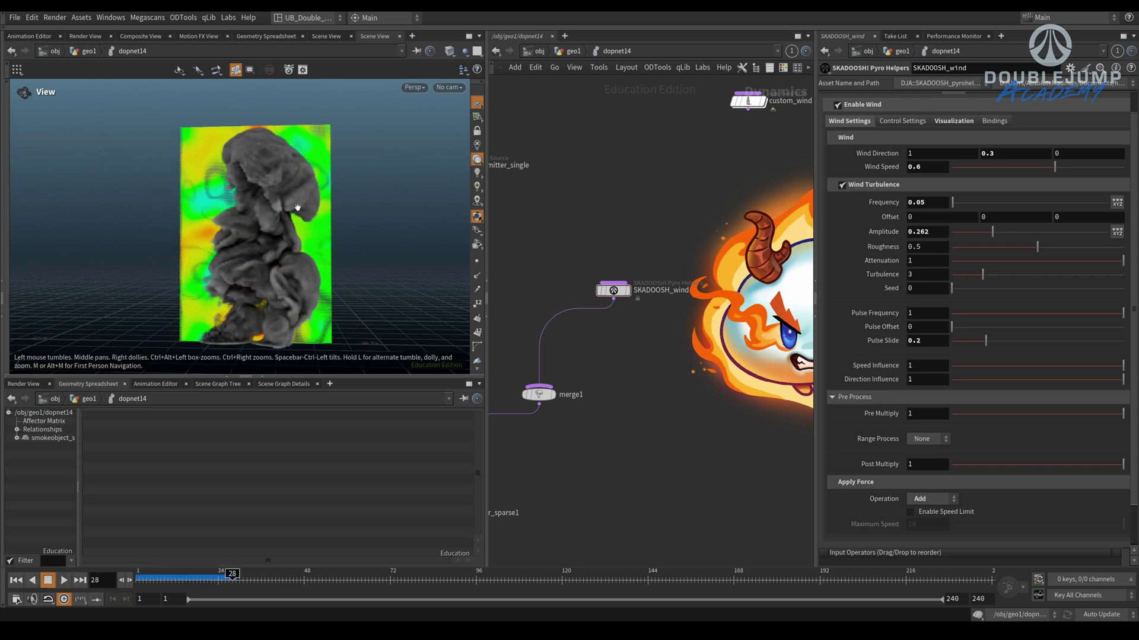
Set the pulse frequency to 0.3 and replay the simulation up to frame 29
{"action": "type", "text": ".3"}
{"action": "key", "text": "Return"}
{"action": "key", "text": "Up"}
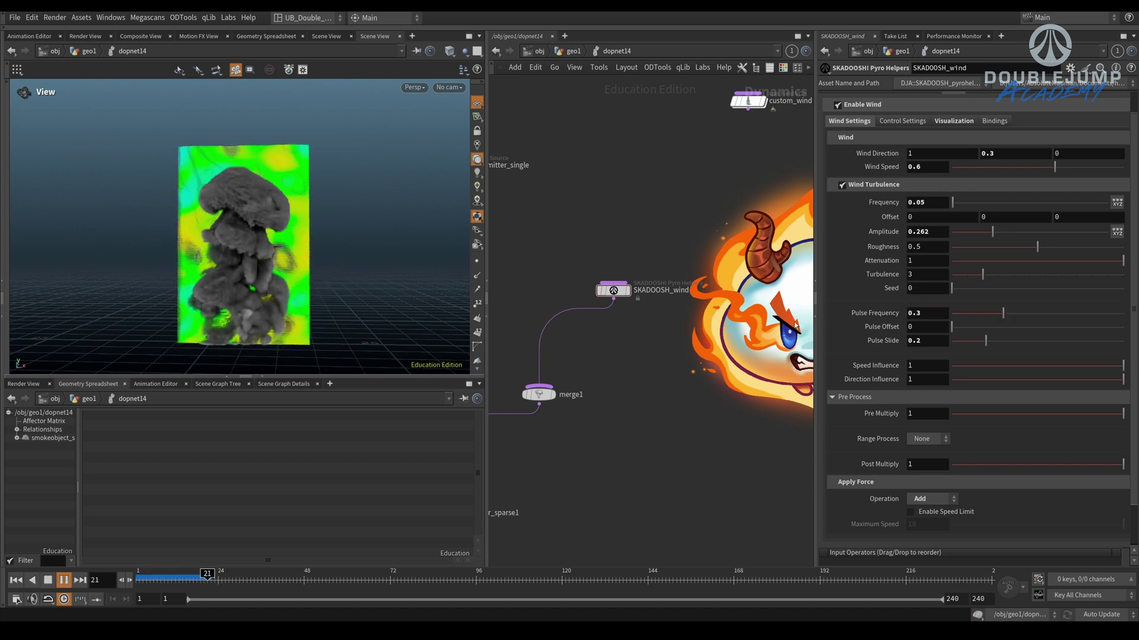
{"action": "key", "text": "Up"}
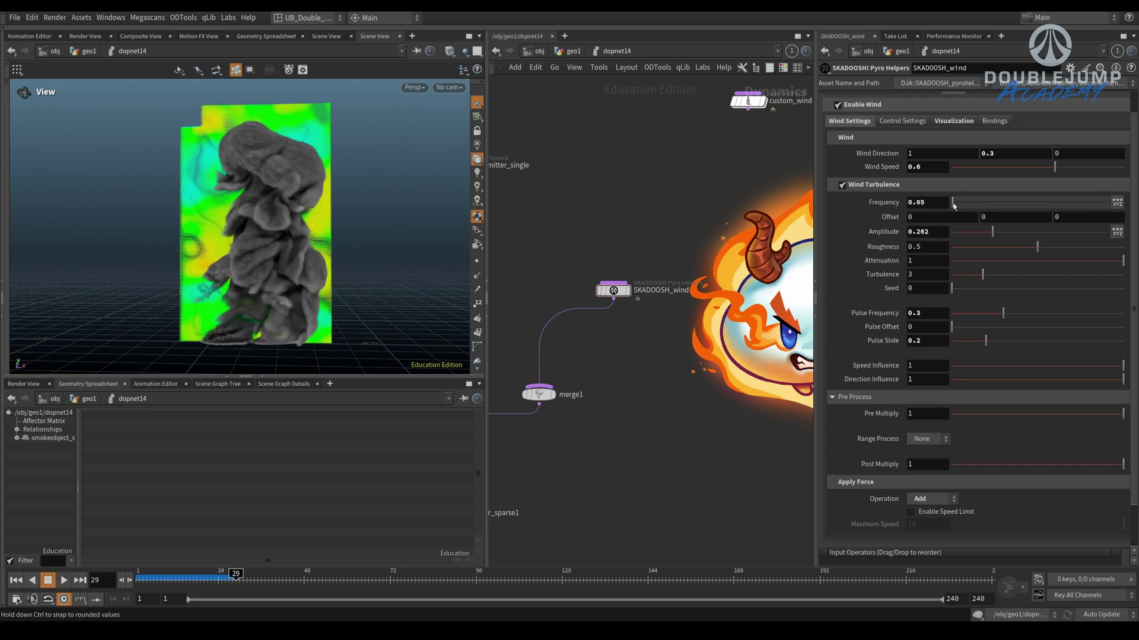
Try a wind turbulence frequency of 0.43 and undo the change
{"action": "key", "text": "ctrl+z"}
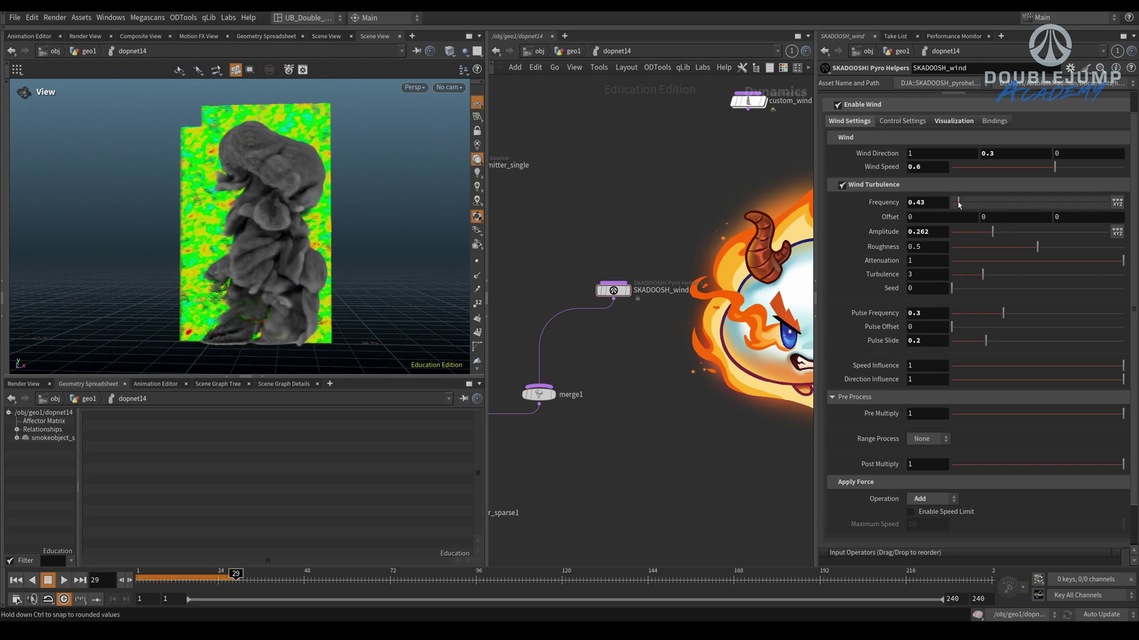
{"action": "key", "text": "ctrl+z"}
{"action": "key", "text": "ctrl+z"}
Set the turbulence amplitude to 0.536 and lengthen the visualization streamers to 8.52
{"action": "left_click", "coordinate": [1035, 231]}
{"action": "left_click_drag", "start_coordinate": [286, 289], "coordinate": [213, 291]}
{"action": "scroll", "coordinate": [249, 237], "scroll_direction": "up", "scroll_amount": 5}
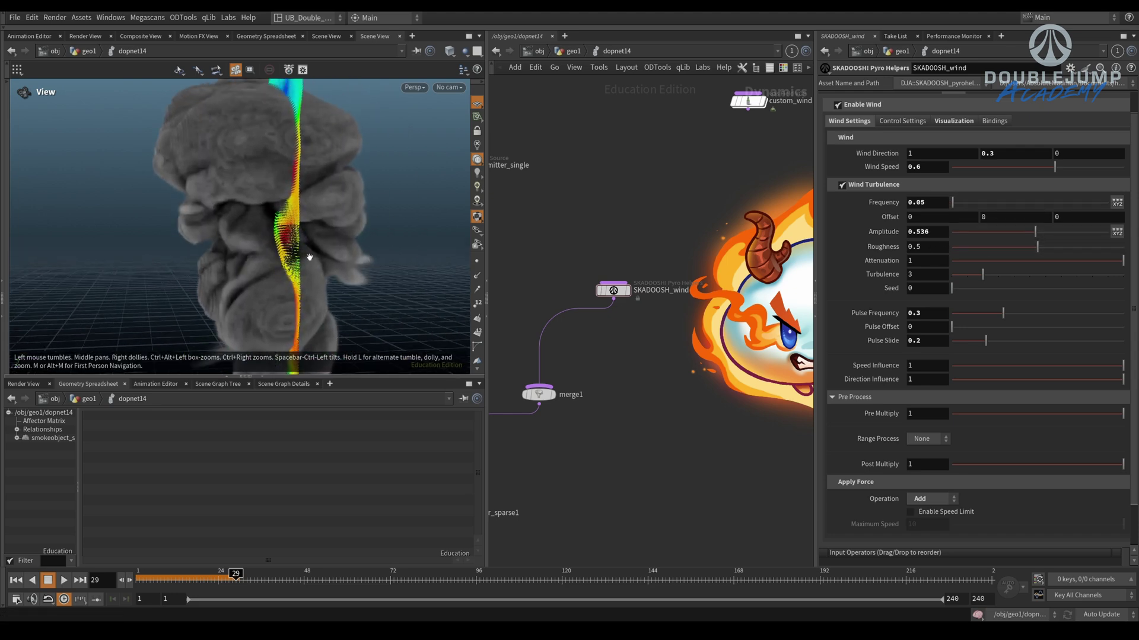
{"action": "left_click", "coordinate": [954, 121]}
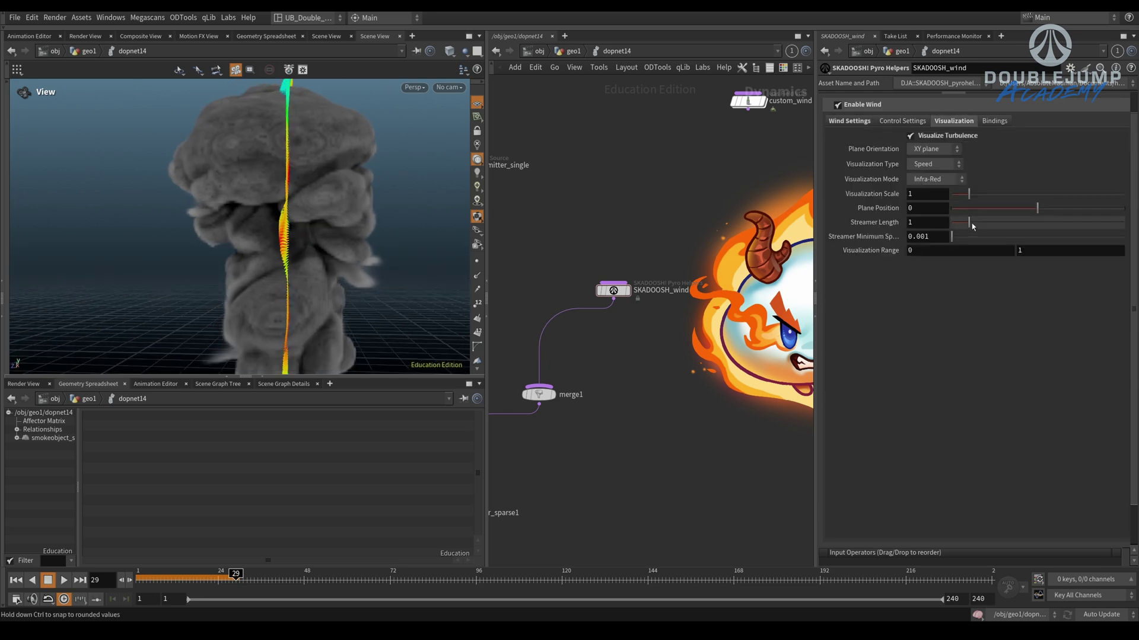
{"action": "left_click_drag", "start_coordinate": [972, 226], "coordinate": [1098, 224]}
{"action": "left_click_drag", "start_coordinate": [279, 264], "coordinate": [298, 208]}
{"action": "left_click", "coordinate": [849, 121]}
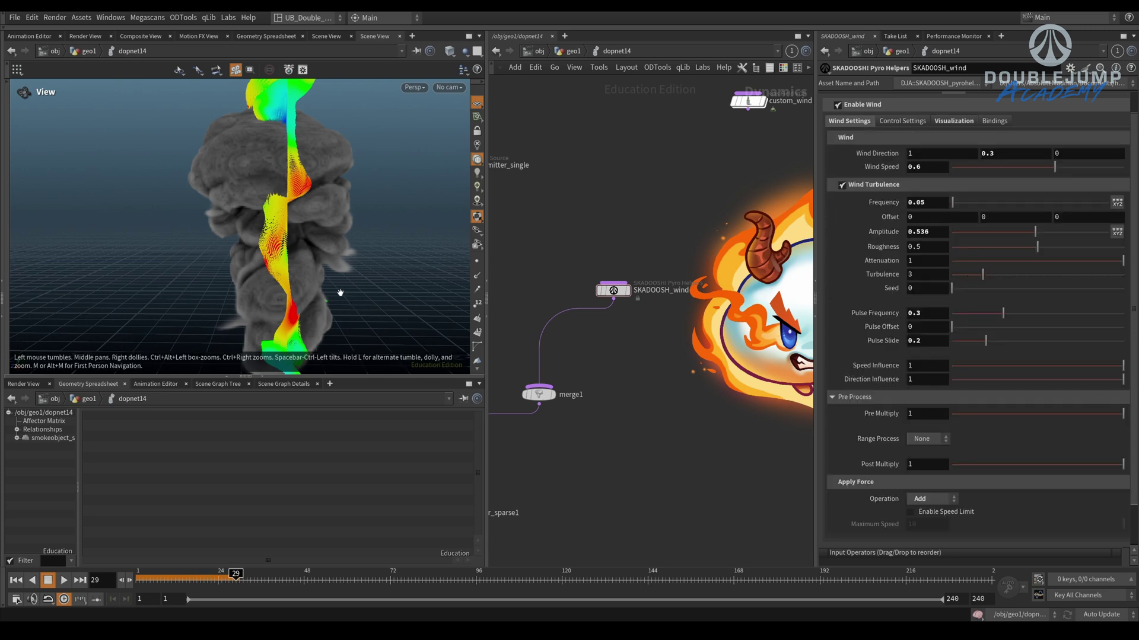
Set the wind's direction influence to 0.1 and replay the simulation up to frame 36
{"action": "left_click_drag", "start_coordinate": [320, 292], "coordinate": [335, 285]}
{"action": "left_click", "coordinate": [990, 380]}
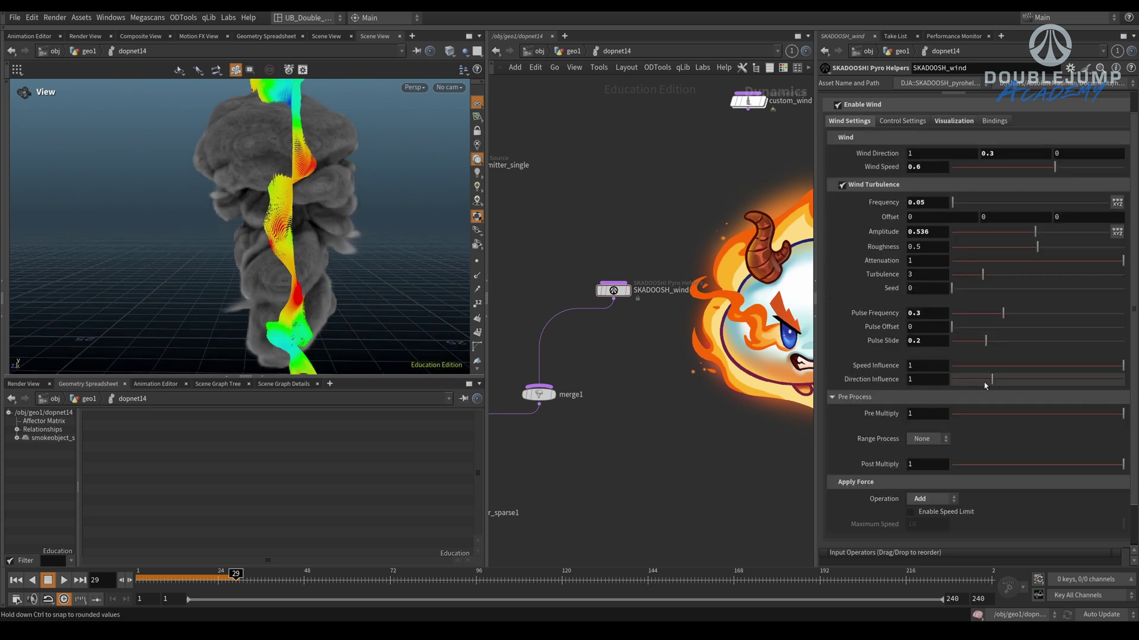
{"action": "left_click_drag", "start_coordinate": [973, 384], "coordinate": [968, 385]}
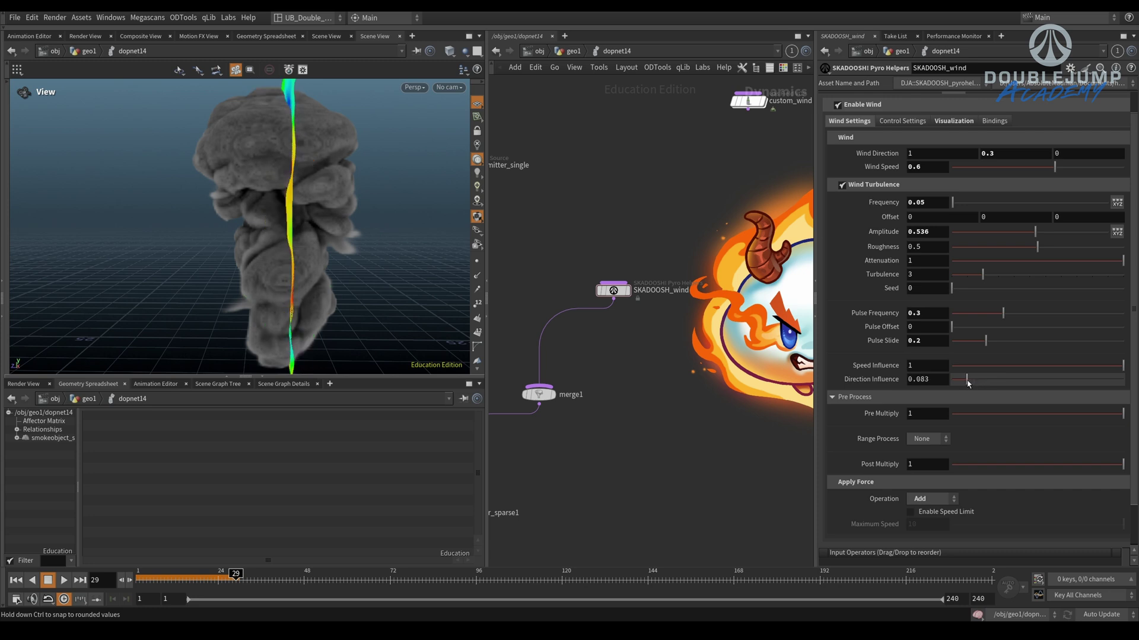
{"action": "double_click", "coordinate": [926, 381]}
{"action": "type", "text": "0.1"}
{"action": "key", "text": "Return"}
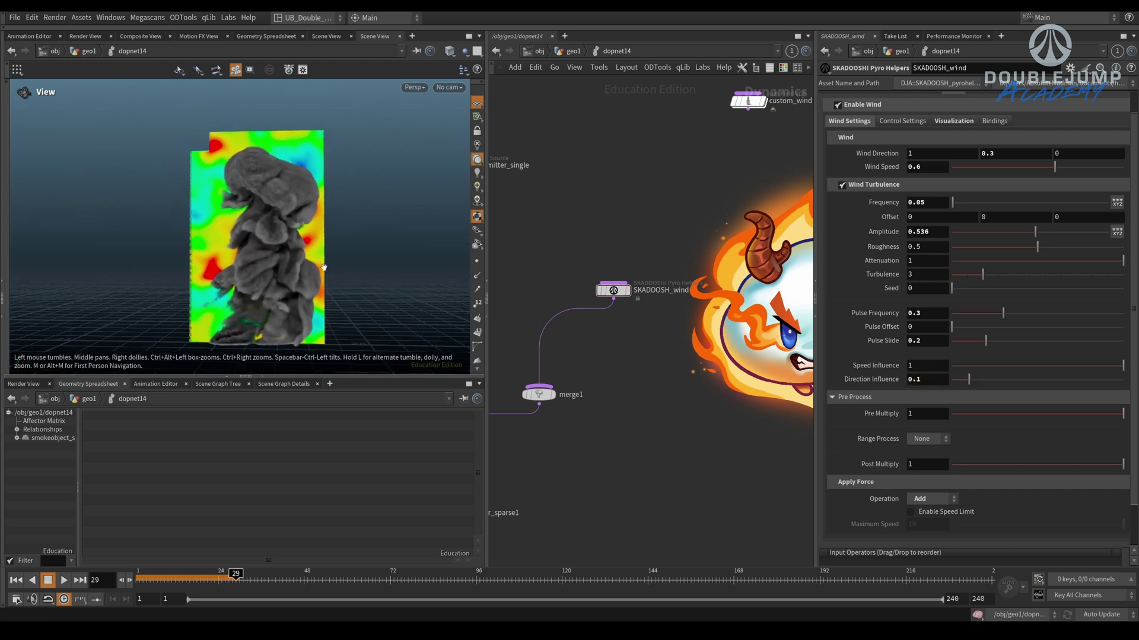
{"action": "key", "text": "ctrl+Up"}
{"action": "key", "text": "Up"}
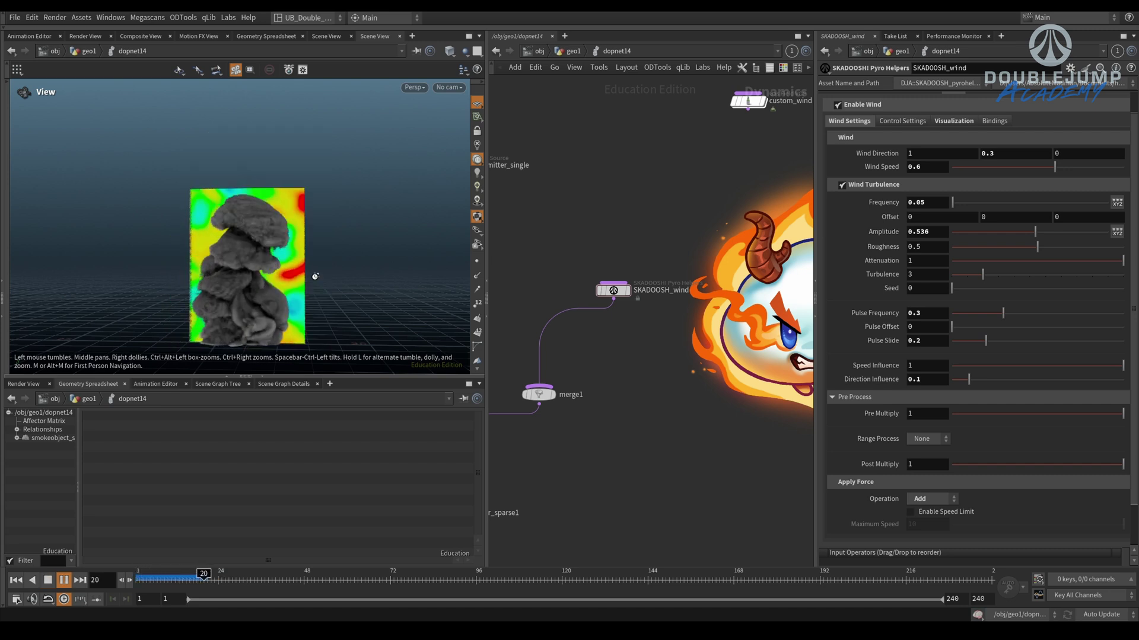
{"action": "key", "text": "Escape"}
{"action": "key", "text": "Up"}
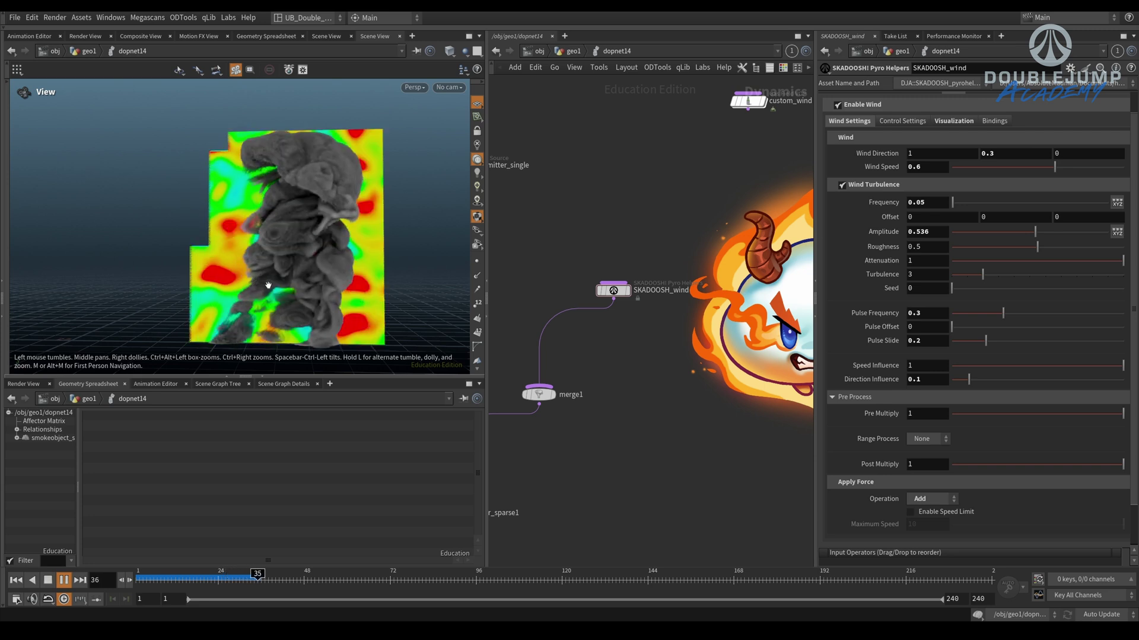
Set the range process to Remap with an input minimum of 0.8, set the turbulence amplitude to 1 and play up to frame 39
{"action": "left_click", "coordinate": [938, 438]}
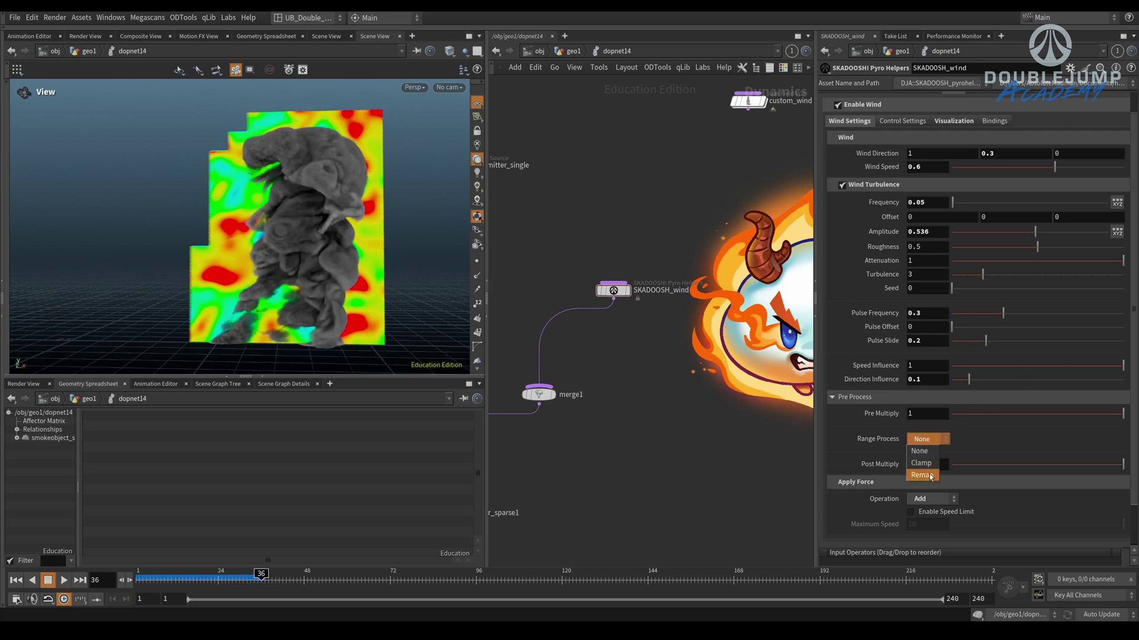
{"action": "left_click", "coordinate": [927, 475]}
{"action": "middle_click_drag", "start_coordinate": [937, 454], "coordinate": [982, 449]}
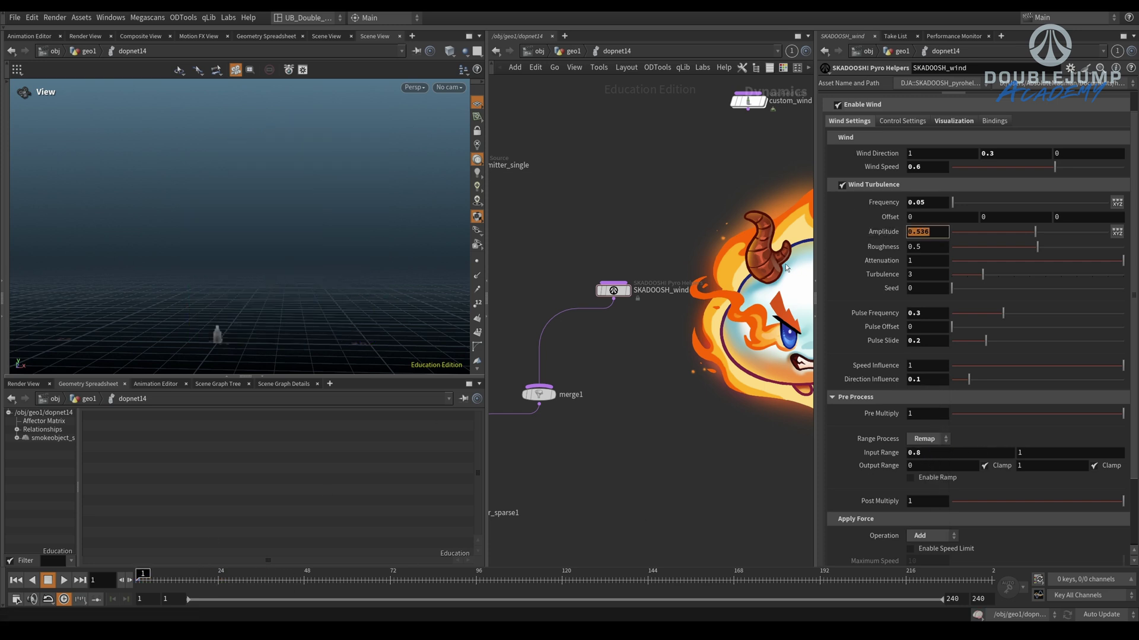
{"action": "key", "text": "Up"}
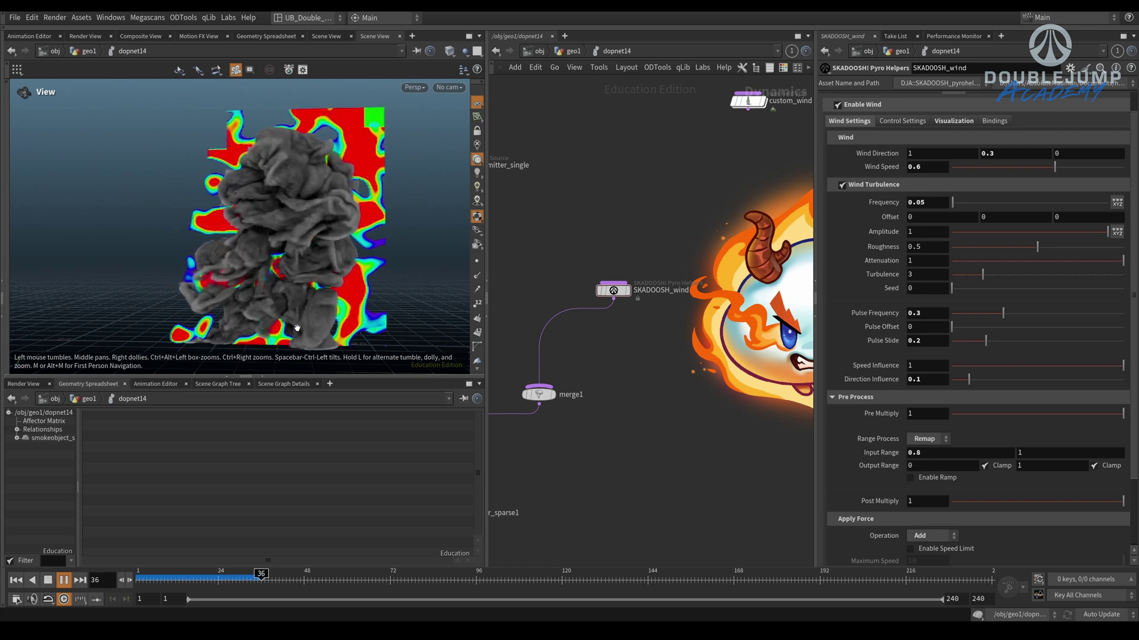
{"action": "key", "text": "Escape"}
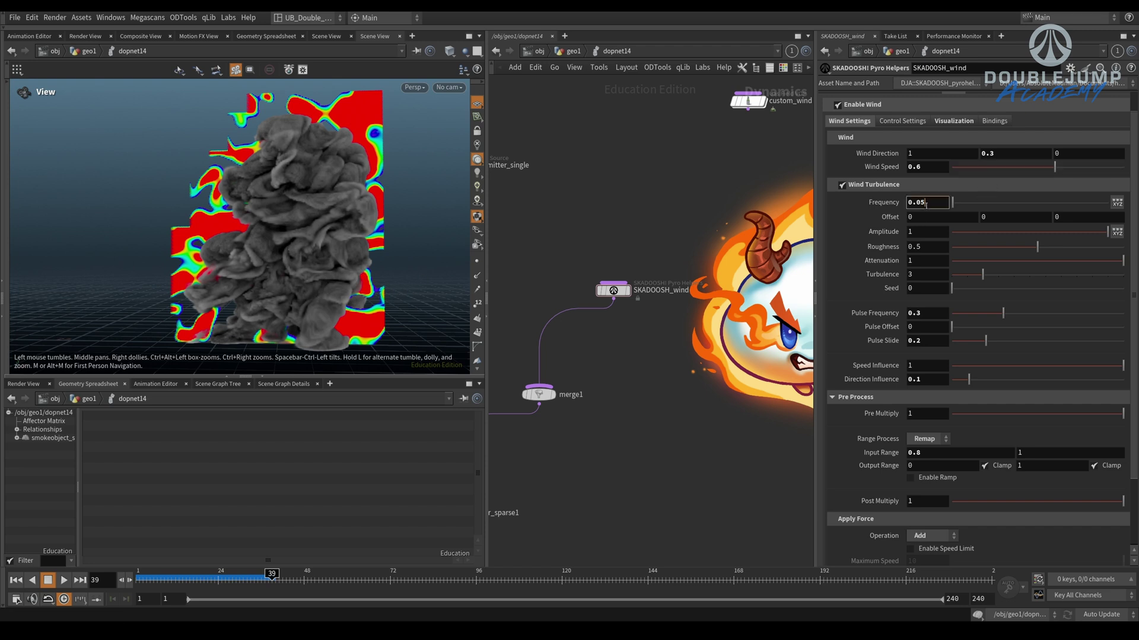
Set the turbulence frequency to 0.01, reset the remap's input minimum to 0 and rewind the simulation to frame 1
{"action": "key", "text": "Return"}
{"action": "middle_click", "coordinate": [949, 453], "text": "ctrl"}
{"action": "key", "text": "ctrl+Up"}
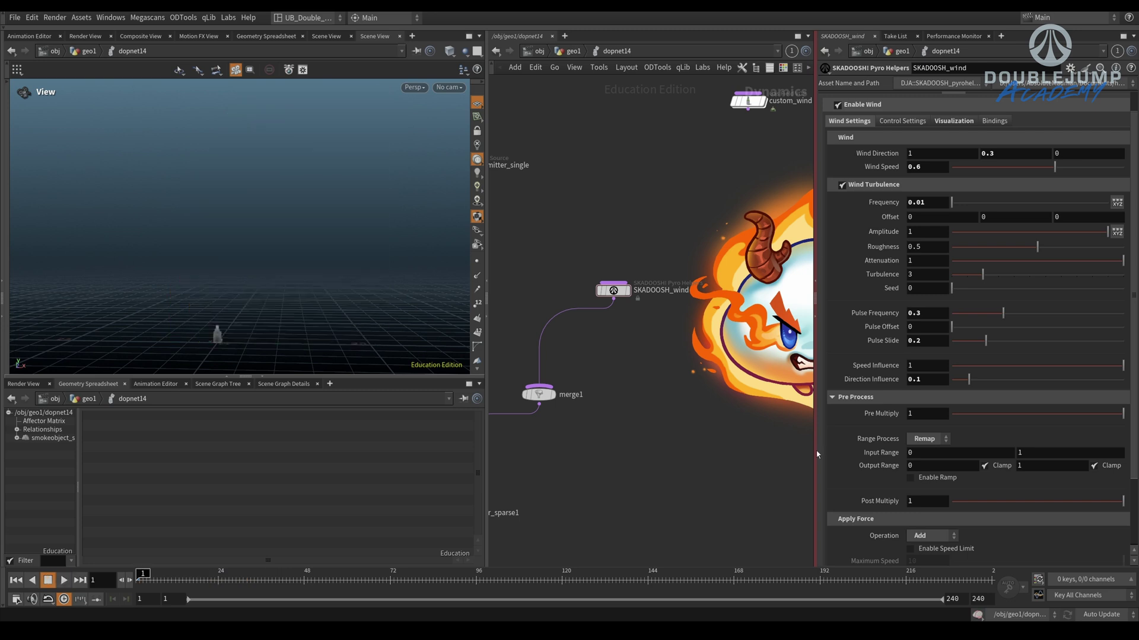
Set the turbulence frequency to 0.03 and play the simulation up to frame 28
{"action": "double_click", "coordinate": [918, 203]}
{"action": "type", "text": "0.03"}
{"action": "key", "text": "Return"}
{"action": "key", "text": "Up"}
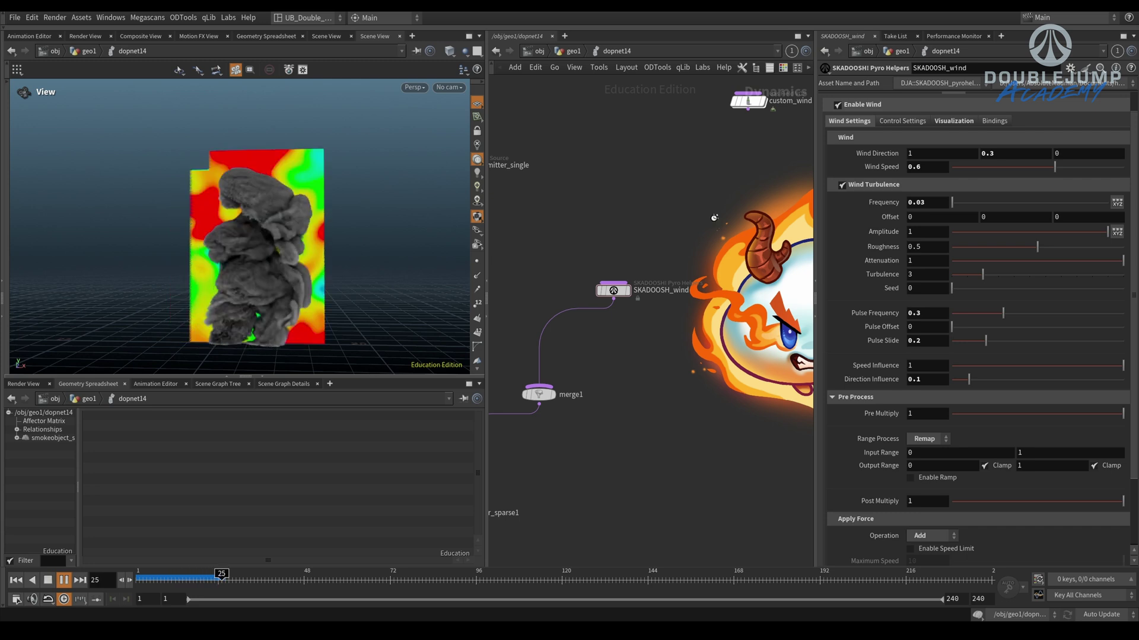
{"action": "key", "text": "Escape"}
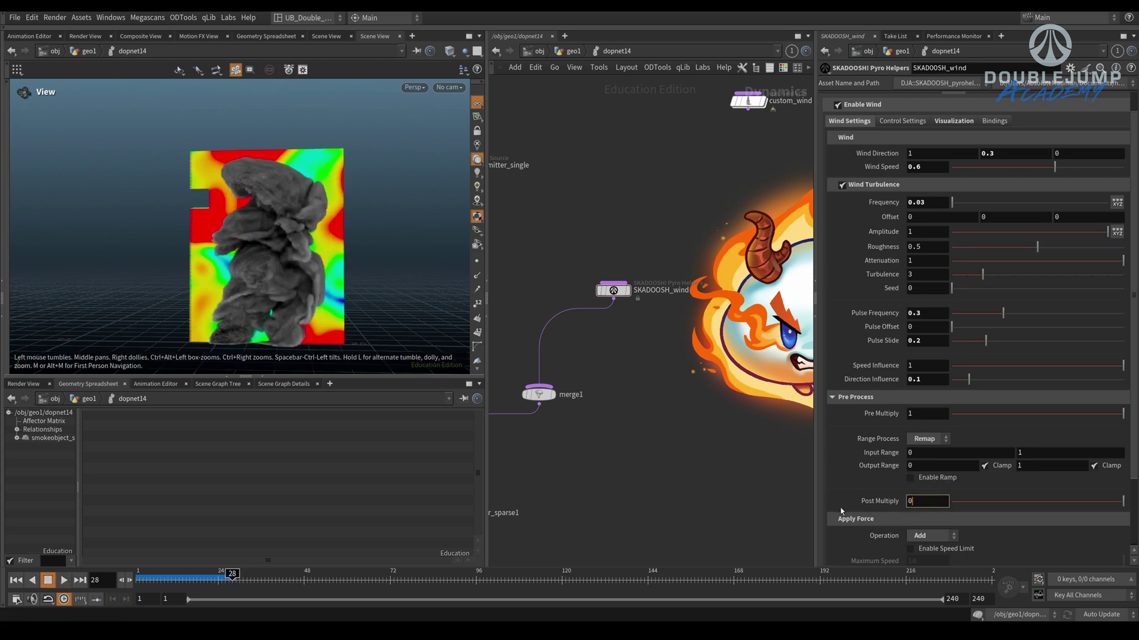
Set the wind's post multiply to 0.3 and replay the simulation up to frame 8
{"action": "type", "text": "3"}
{"action": "key", "text": "Return"}
{"action": "key", "text": "ctrl+Left"}
{"action": "key", "text": "Up"}
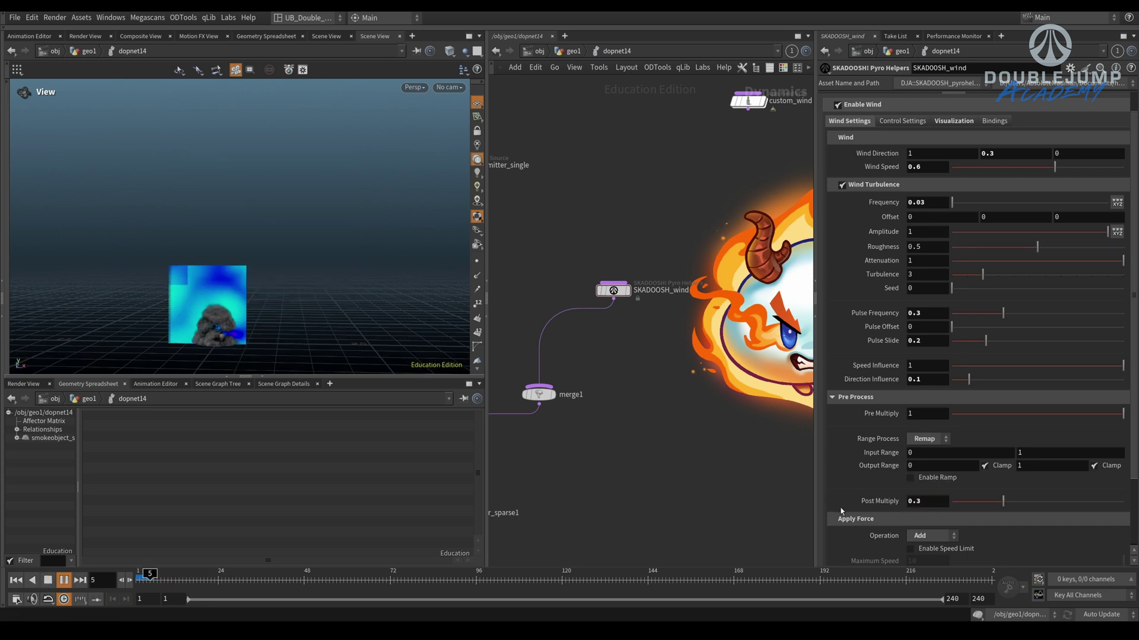
{"action": "key", "text": "Escape"}
Turn off the wind's turbulence visualization and play the simulation up to frame 56
{"action": "left_click", "coordinate": [953, 121]}
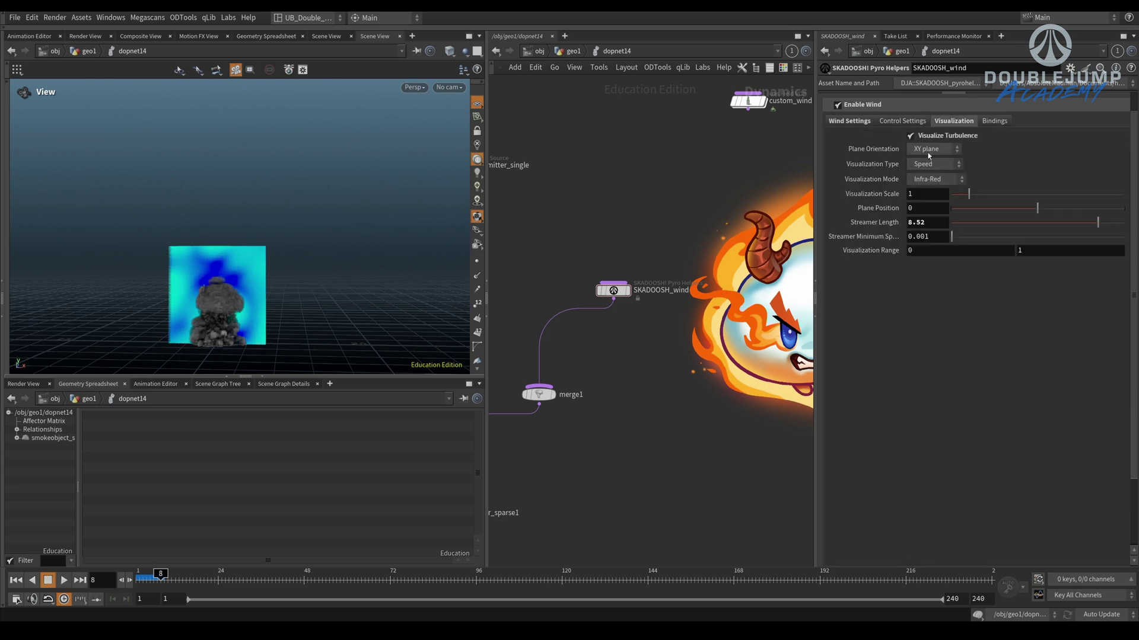
{"action": "left_click", "coordinate": [849, 121]}
{"action": "key", "text": "Up"}
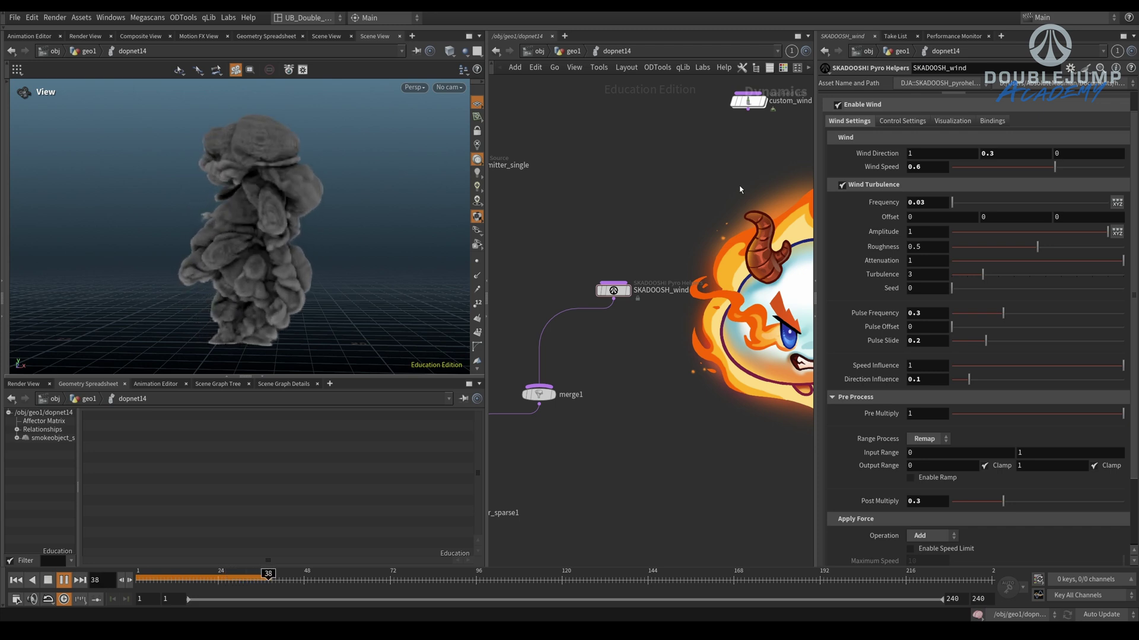
{"action": "key", "text": "Up"}
{"action": "key", "text": "Up"}
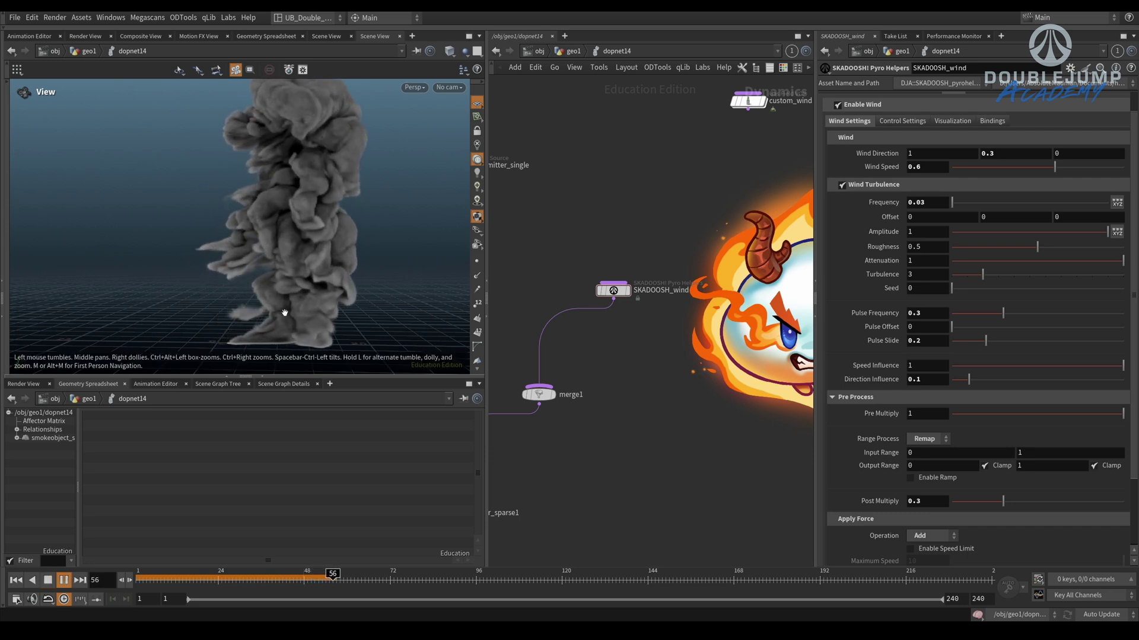
{"action": "key", "text": "Up"}
Set the wind's range process to None and replay the simulation up to frame 28
{"action": "left_click", "coordinate": [939, 440]}
{"action": "left_click", "coordinate": [934, 452]}
{"action": "key", "text": "ctrl+Up"}
{"action": "key", "text": "Up"}
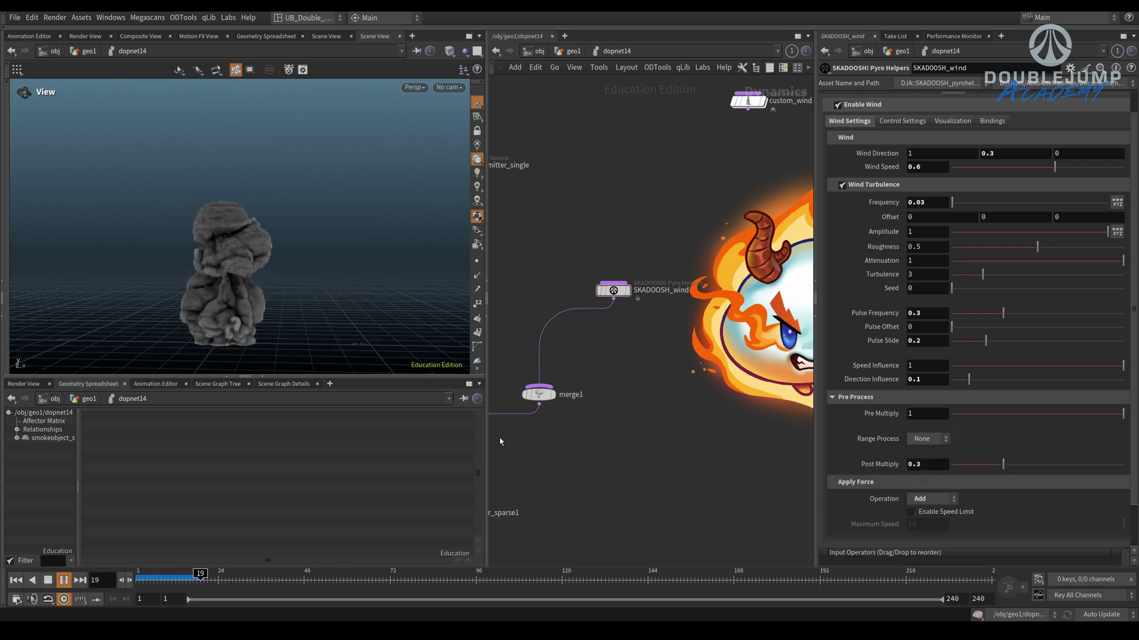
{"action": "key", "text": "Up"}
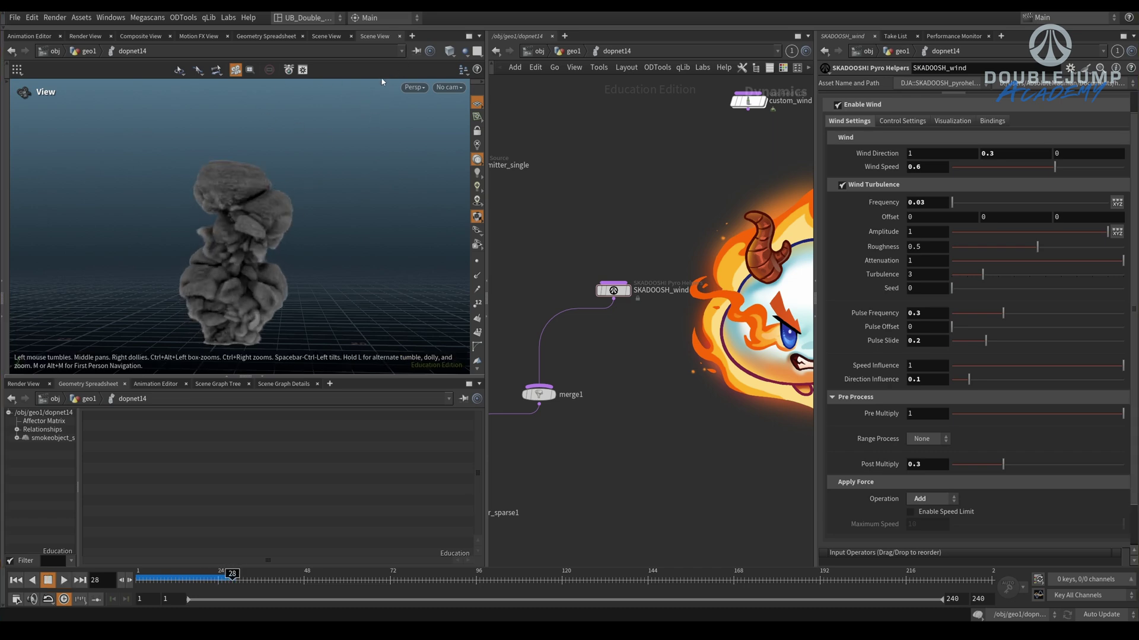
Capture the smoke viewport with Snip & Sketch, outline a column bending sideways in red pen, and discard the capture
{"action": "key", "text": "super+shift+s"}
{"action": "mouse_move", "coordinate": [470, 38]}
{"action": "left_mouse_down"}
{"action": "mouse_move", "coordinate": [135, 350]}
{"action": "mouse_move", "coordinate": [110, 418]}
{"action": "left_mouse_up"}
{"action": "left_click", "coordinate": [1030, 525]}
{"action": "mouse_move", "coordinate": [466, 206]}
{"action": "left_mouse_down"}
{"action": "mouse_move", "coordinate": [511, 133]}
{"action": "mouse_move", "coordinate": [552, 106]}
{"action": "left_mouse_up"}
{"action": "mouse_move", "coordinate": [574, 162]}
{"action": "left_mouse_down"}
{"action": "mouse_move", "coordinate": [518, 200]}
{"action": "mouse_move", "coordinate": [542, 236]}
{"action": "left_mouse_up"}
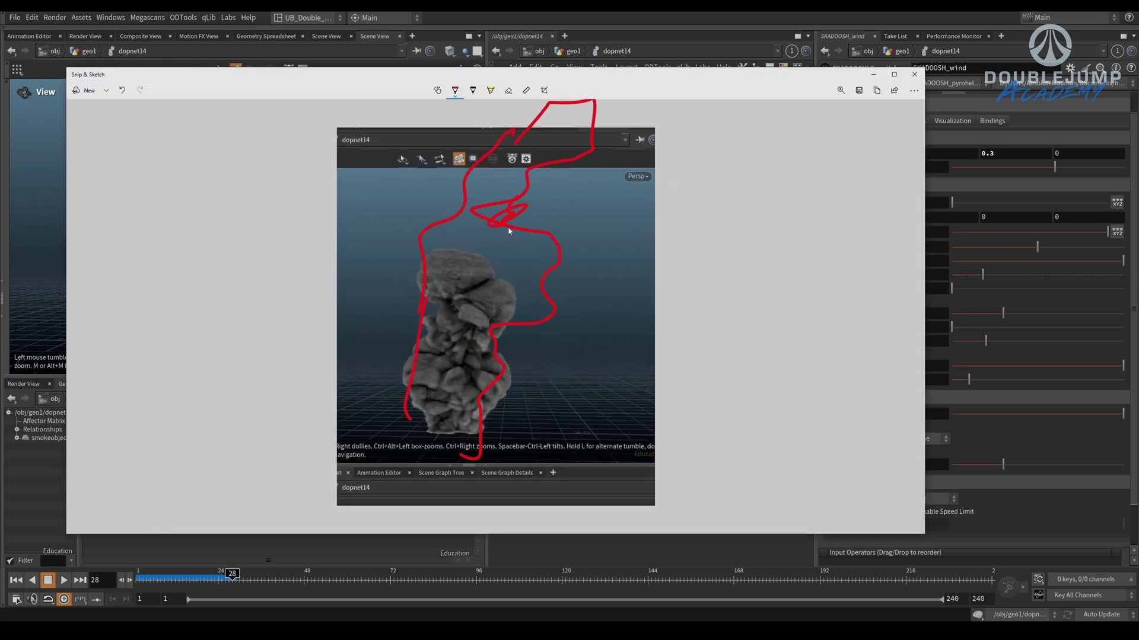
{"action": "mouse_move", "coordinate": [516, 233]}
{"action": "left_mouse_down"}
{"action": "mouse_move", "coordinate": [554, 159]}
{"action": "mouse_move", "coordinate": [709, 135]}
{"action": "mouse_move", "coordinate": [635, 108]}
{"action": "mouse_move", "coordinate": [486, 115]}
{"action": "left_mouse_up"}
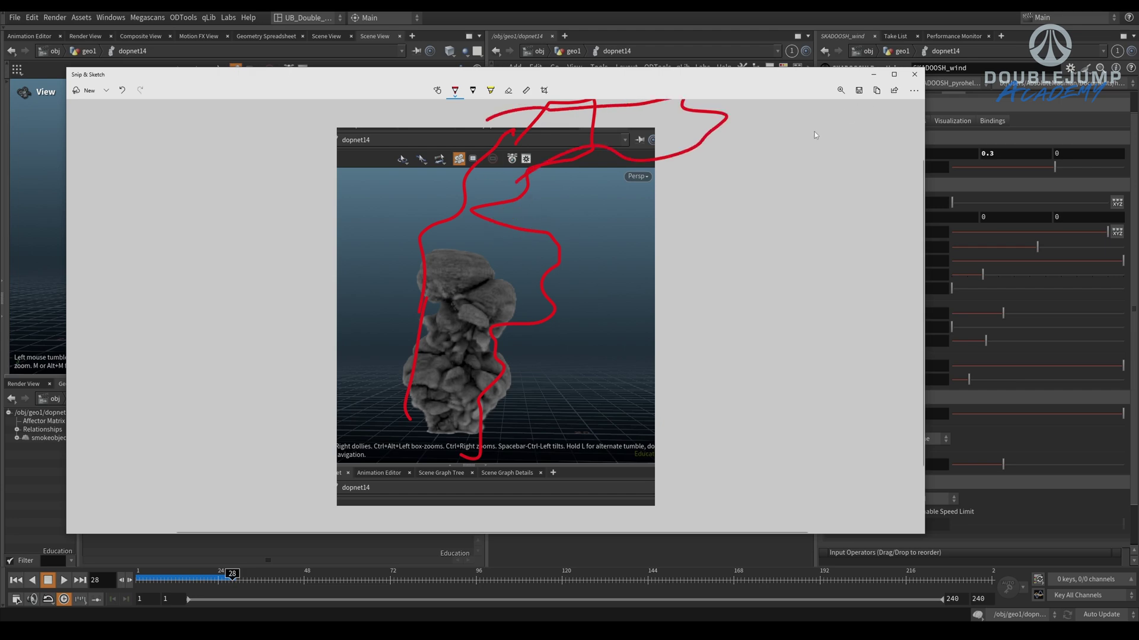
{"action": "left_click", "coordinate": [914, 74]}
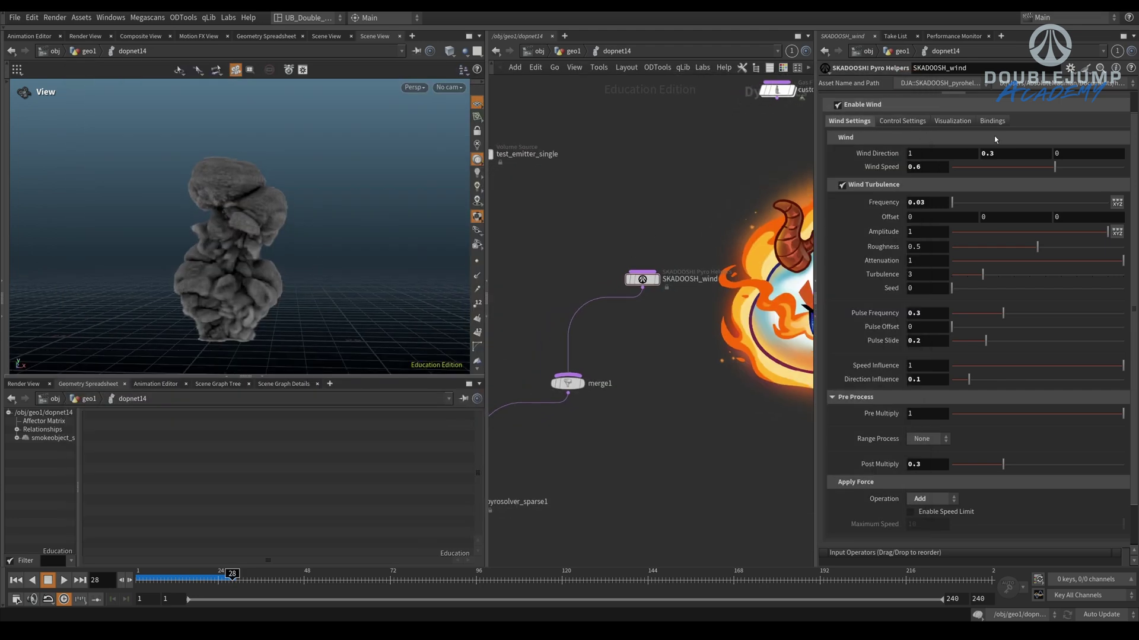
Enable Mask by Position along the Y axis in the mask field and set its range to 5 to 25
{"action": "scroll", "coordinate": [1135, 152], "scroll_direction": "up", "scroll_amount": 1}
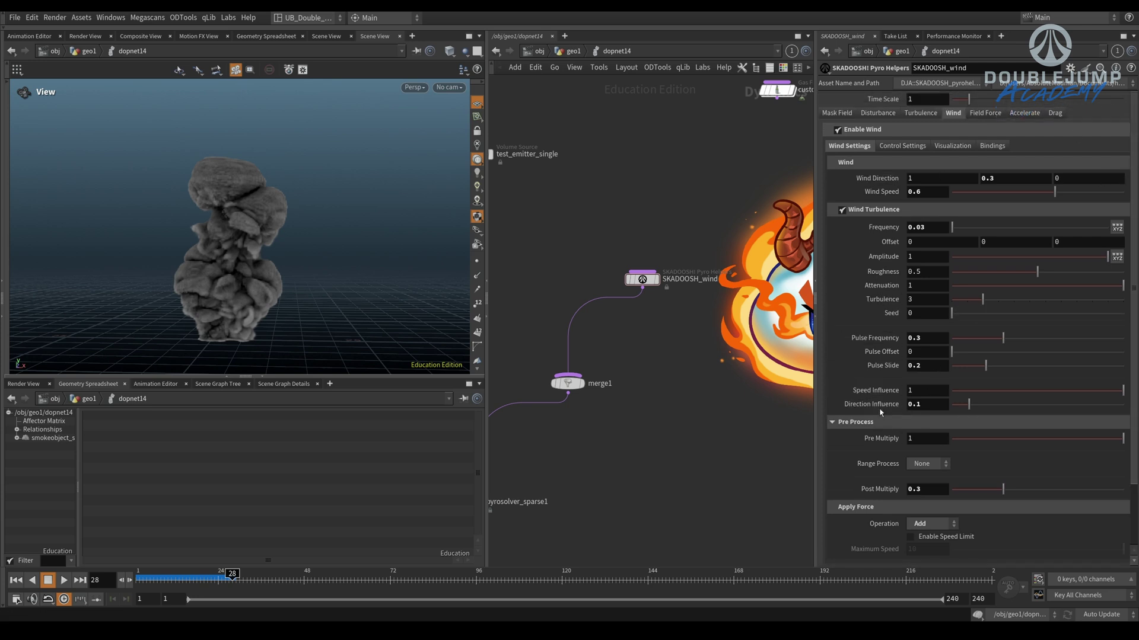
{"action": "left_click", "coordinate": [837, 112]}
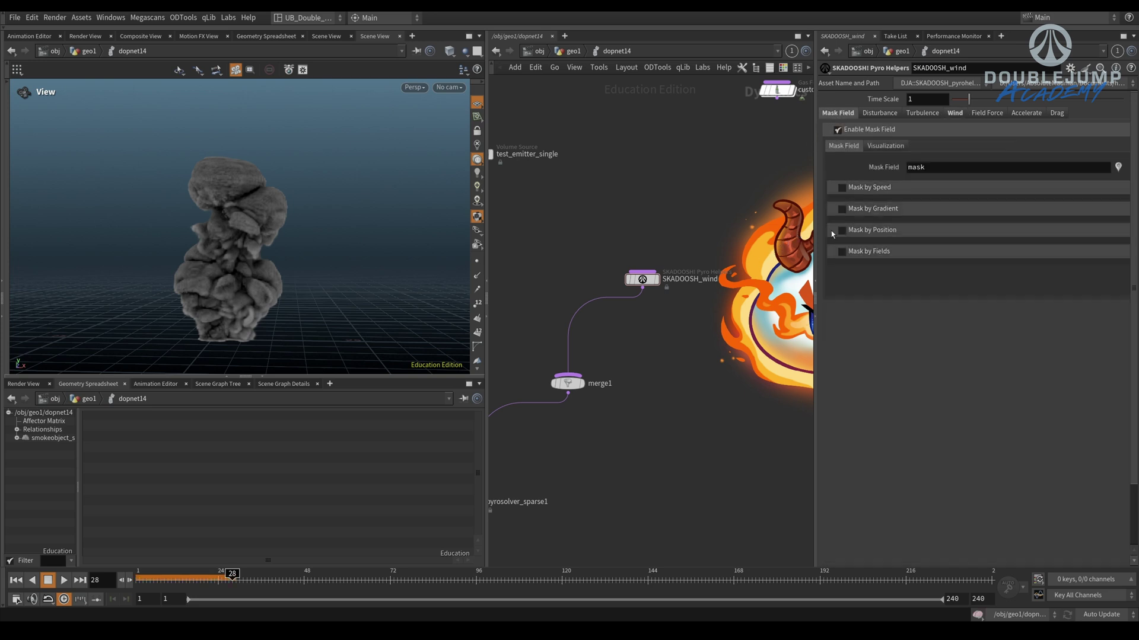
{"action": "left_click", "coordinate": [918, 248]}
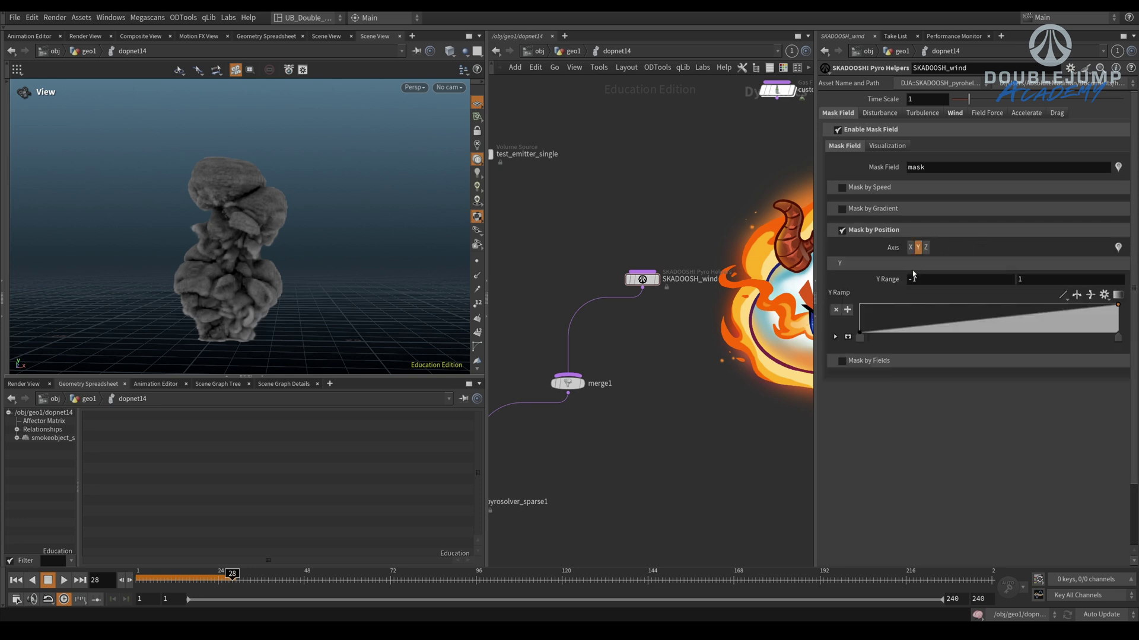
{"action": "left_click", "coordinate": [938, 281]}
{"action": "type", "text": "5"}
{"action": "key", "text": "Tab"}
{"action": "key", "text": "Return"}
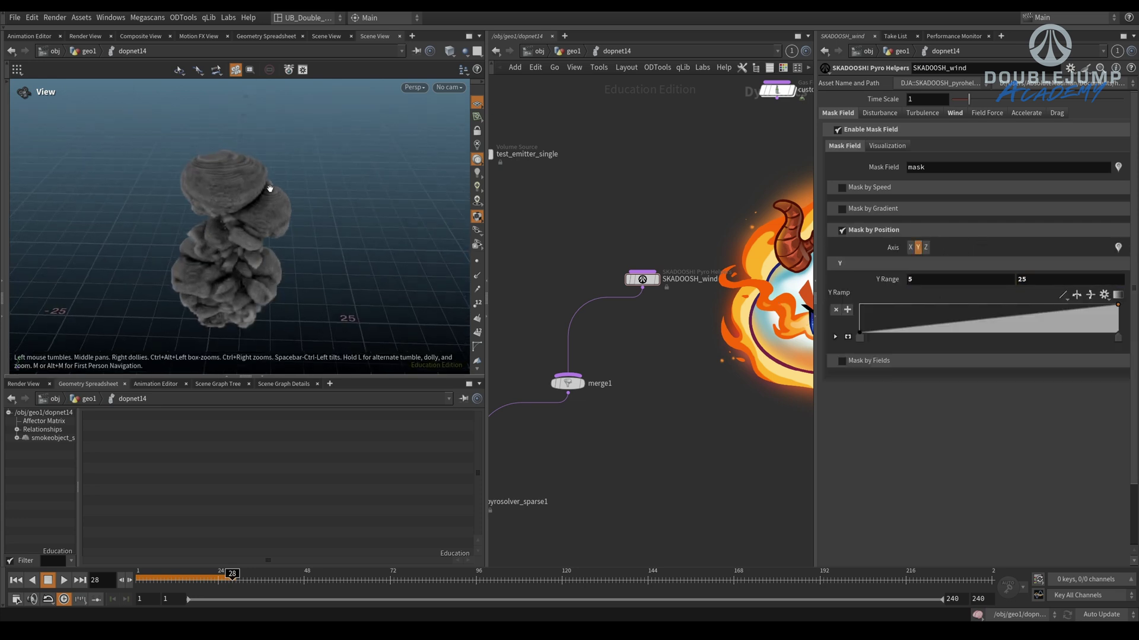
{"action": "left_click_drag", "start_coordinate": [281, 149], "coordinate": [249, 260]}
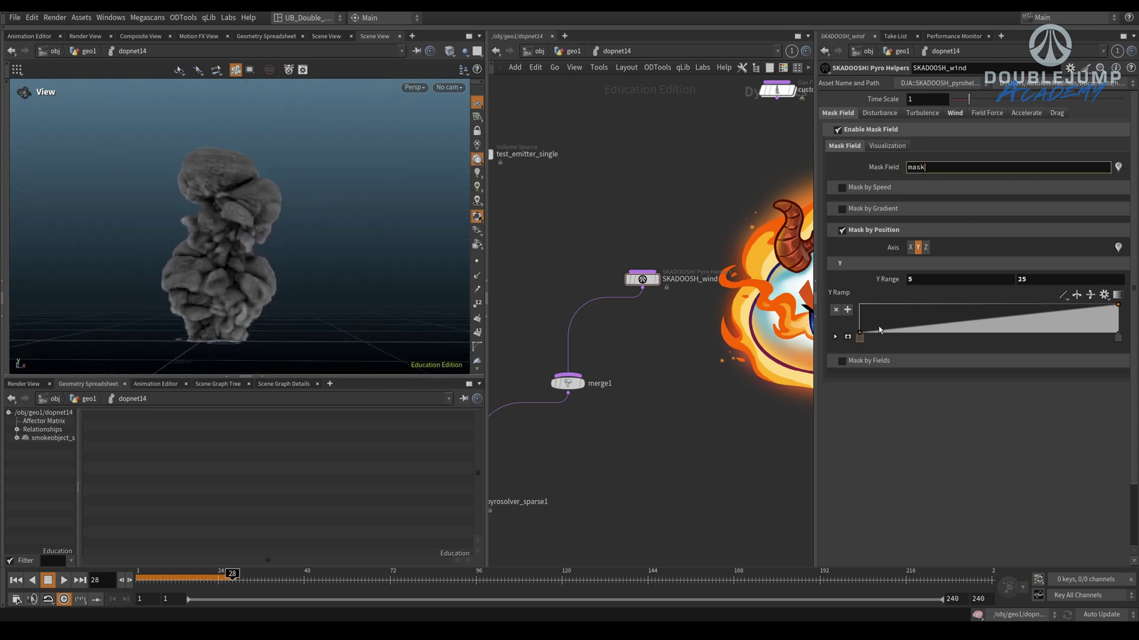
{"action": "left_click_drag", "start_coordinate": [642, 279], "coordinate": [619, 279]}
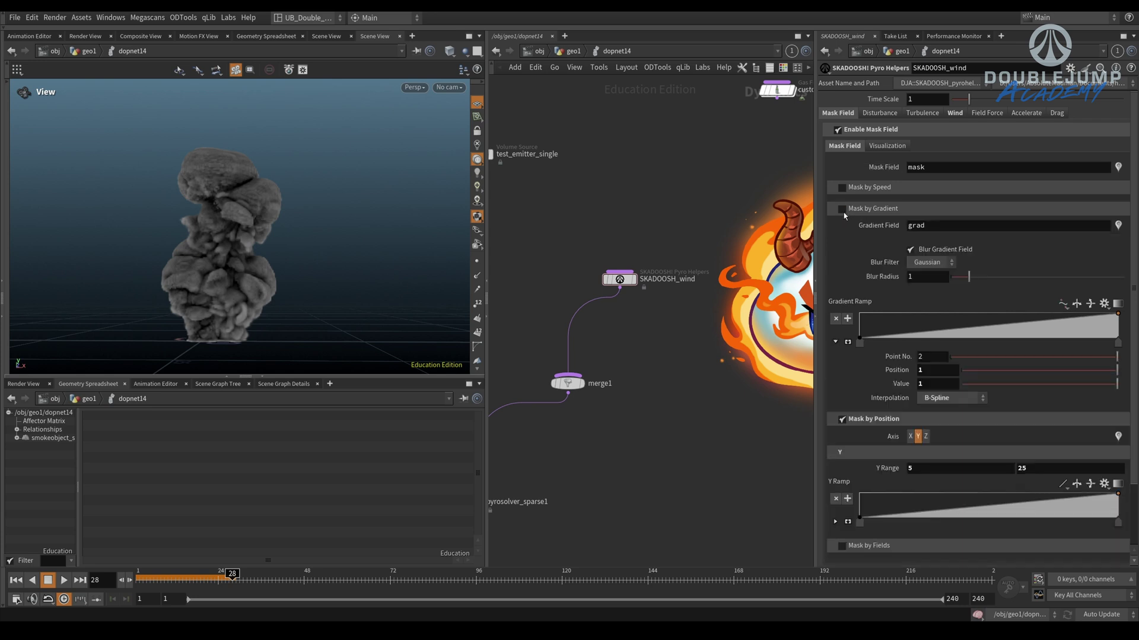
Add a control field named mask to the wind, set its control influence to 1 and replay the simulation
{"action": "left_click_drag", "start_coordinate": [926, 167], "coordinate": [899, 176]}
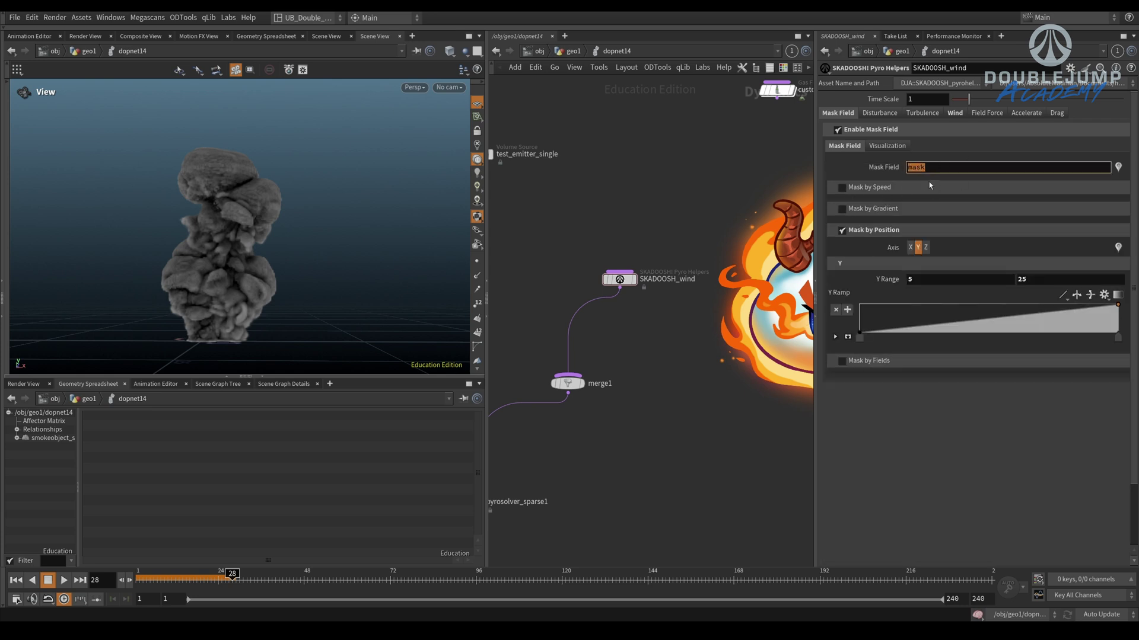
{"action": "left_click", "coordinate": [955, 113]}
{"action": "left_click", "coordinate": [951, 145]}
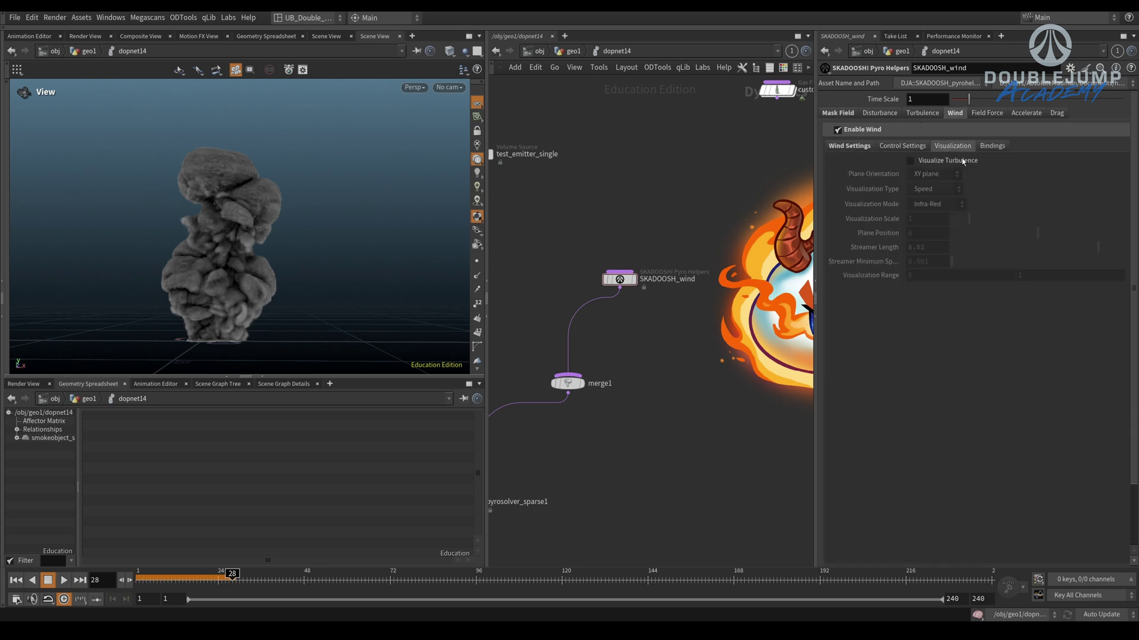
{"action": "left_click", "coordinate": [903, 146]}
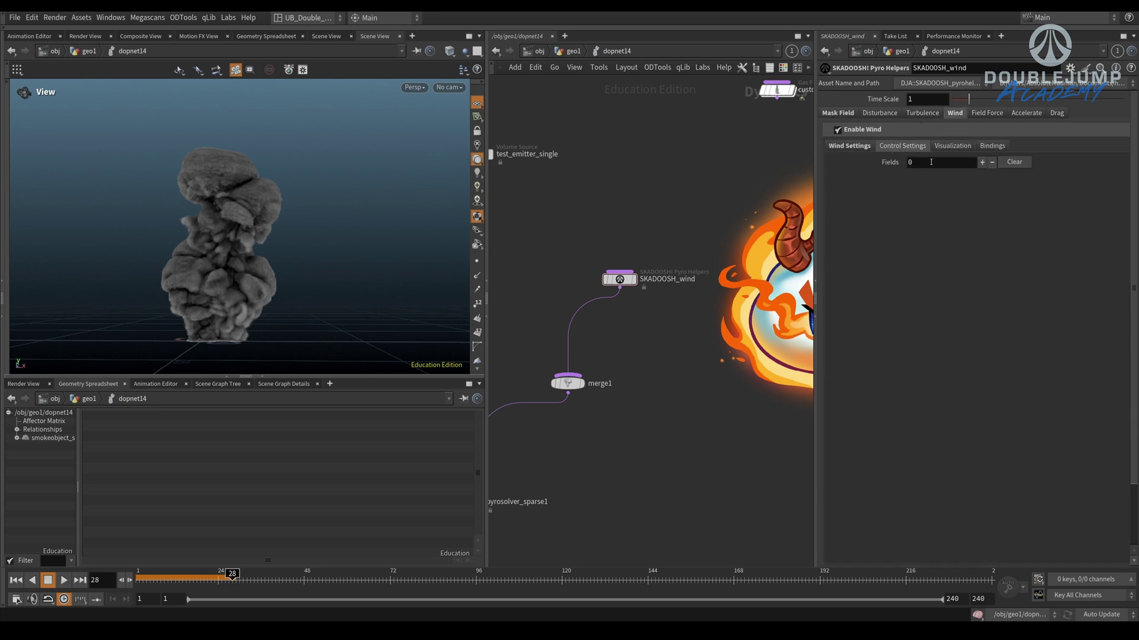
{"action": "left_click", "coordinate": [982, 162]}
{"action": "left_click", "coordinate": [977, 193]}
{"action": "type", "text": "mask"}
{"action": "key", "text": "Tab"}
{"action": "type", "text": "1"}
{"action": "key", "text": "Return"}
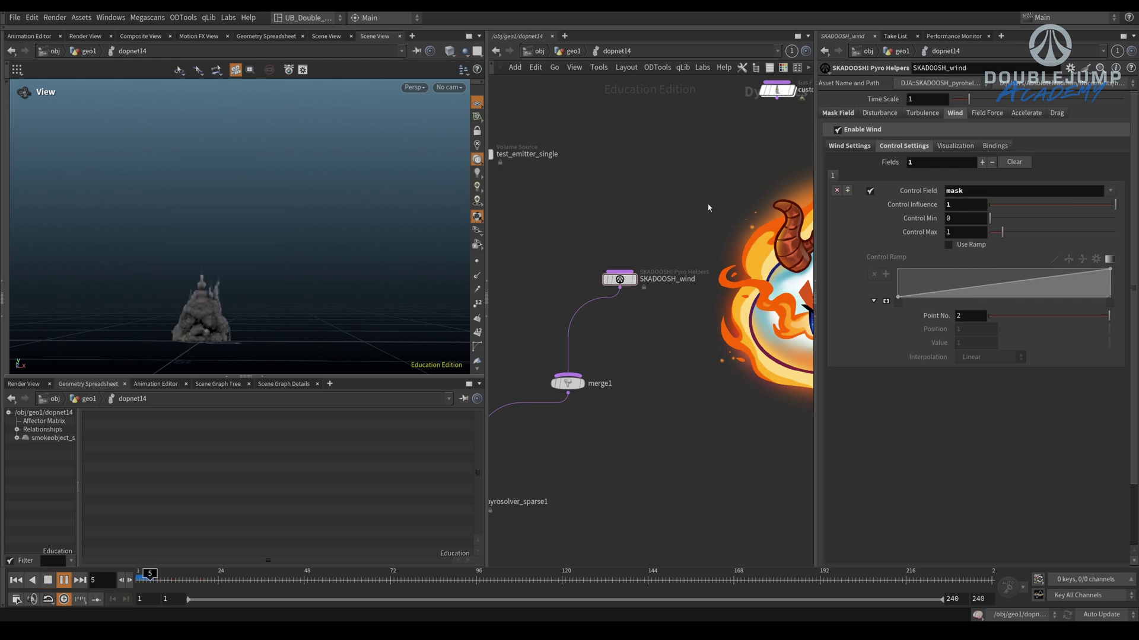
Set the wind speed and post multiply to 1 and play the simulation up to frame 42
{"action": "left_click", "coordinate": [866, 147]}
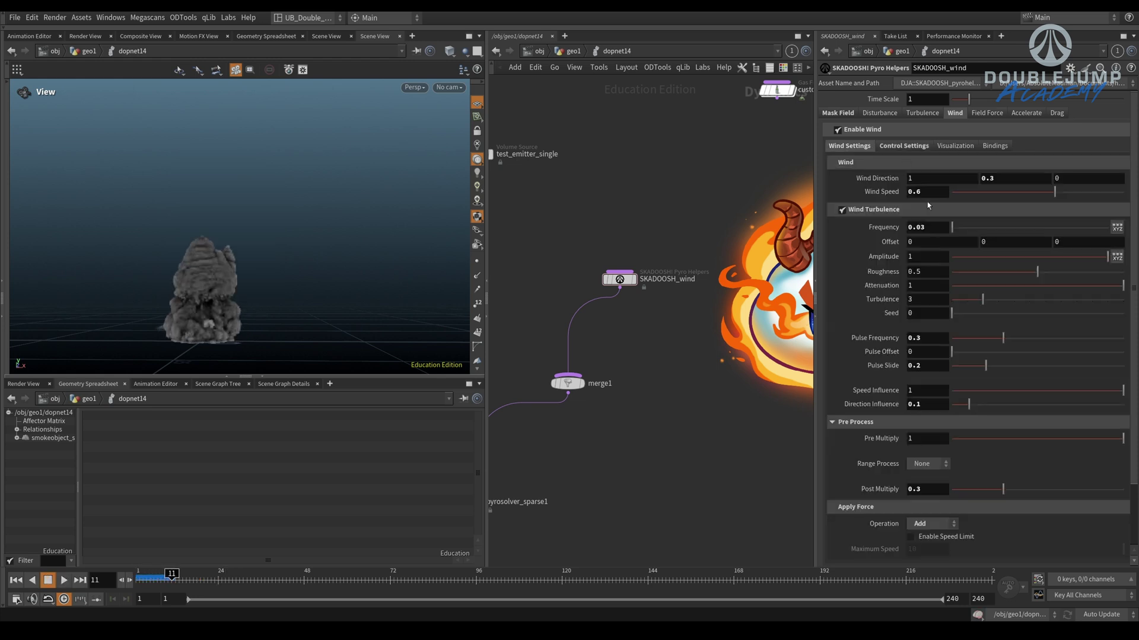
{"action": "type", "text": "1"}
{"action": "key", "text": "Return"}
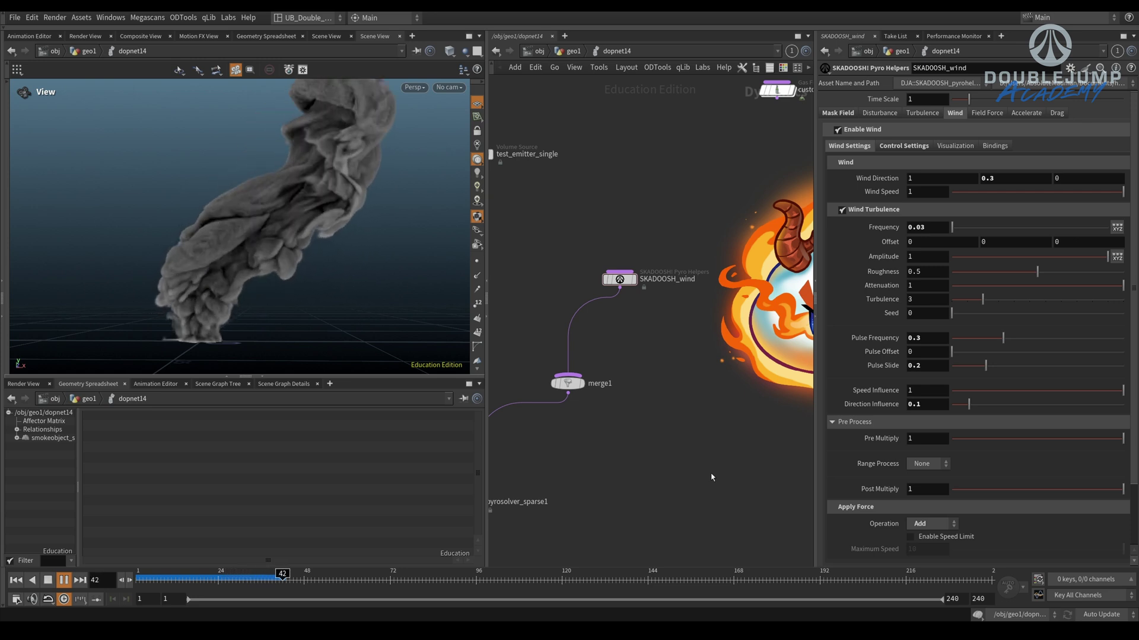
{"action": "key", "text": "Escape"}
Set the wind's post multiply to 0.2 and replay the simulation up to frame 39
{"action": "left_click", "coordinate": [927, 489]}
{"action": "type", "text": "0.2"}
{"action": "key", "text": "Return"}
{"action": "key", "text": "ctrl+Up"}
{"action": "key", "text": "Up"}
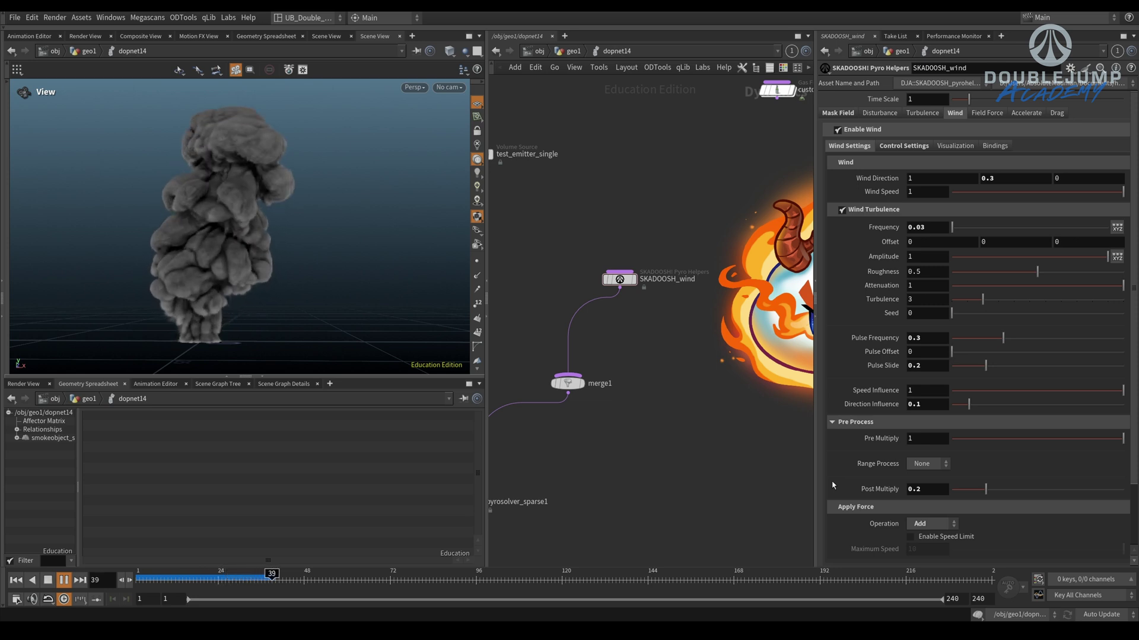
Set the wind's direction influence to 0.25 and replay the simulation up to frame 12
{"action": "key", "text": "Escape"}
{"action": "type", "text": "25"}
{"action": "key", "text": "Return"}
{"action": "key", "text": "ctrl+Up"}
{"action": "key", "text": "Up"}
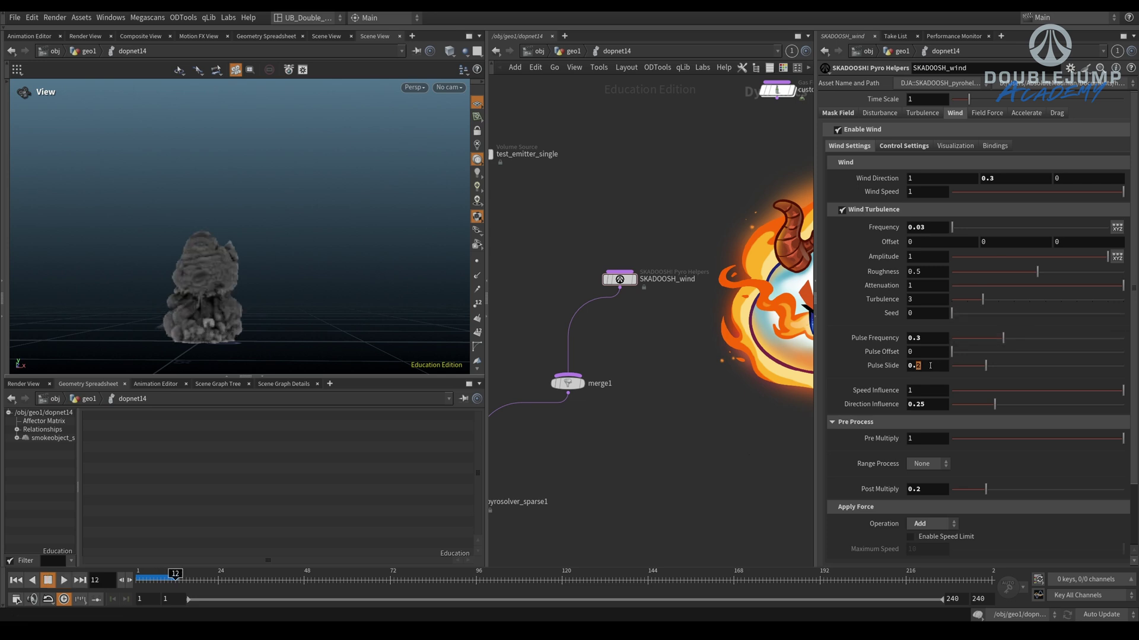
Set the pulse slide to 0.5, enable the turbulence visualization and replay the simulation up to frame 13
{"action": "key", "text": "ctrl+Up"}
{"action": "left_click", "coordinate": [955, 146]}
{"action": "left_click", "coordinate": [949, 161]}
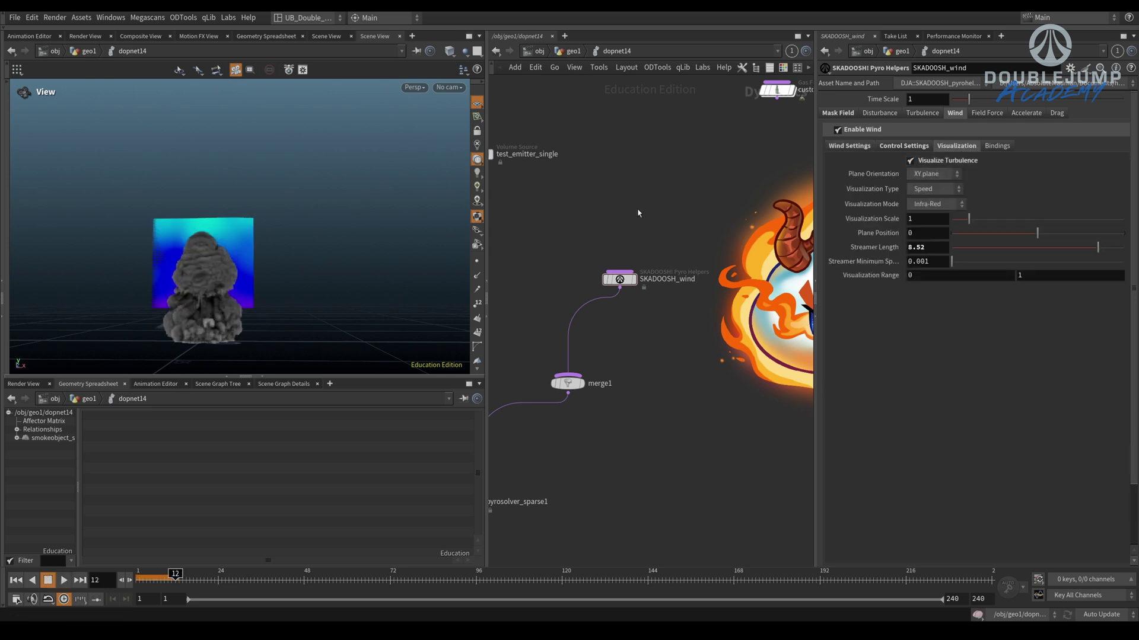
{"action": "key", "text": "Up"}
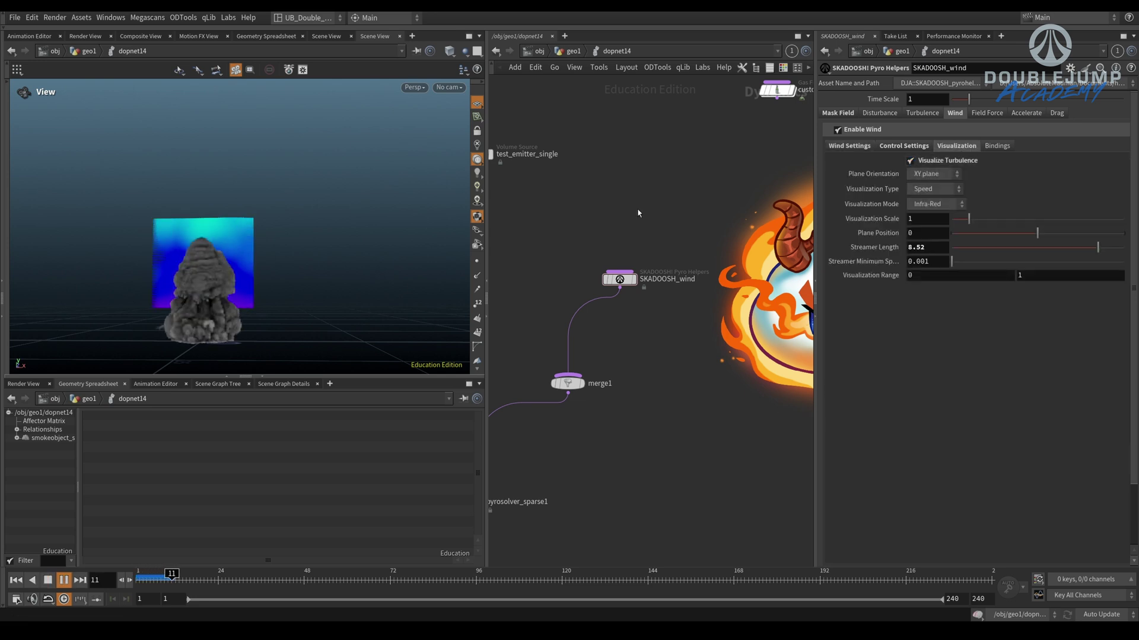
{"action": "key", "text": "Up"}
Bring the mask's control influence back to 1, set the turbulence frequency to 0.05 and replay the simulation
{"action": "left_click", "coordinate": [846, 147]}
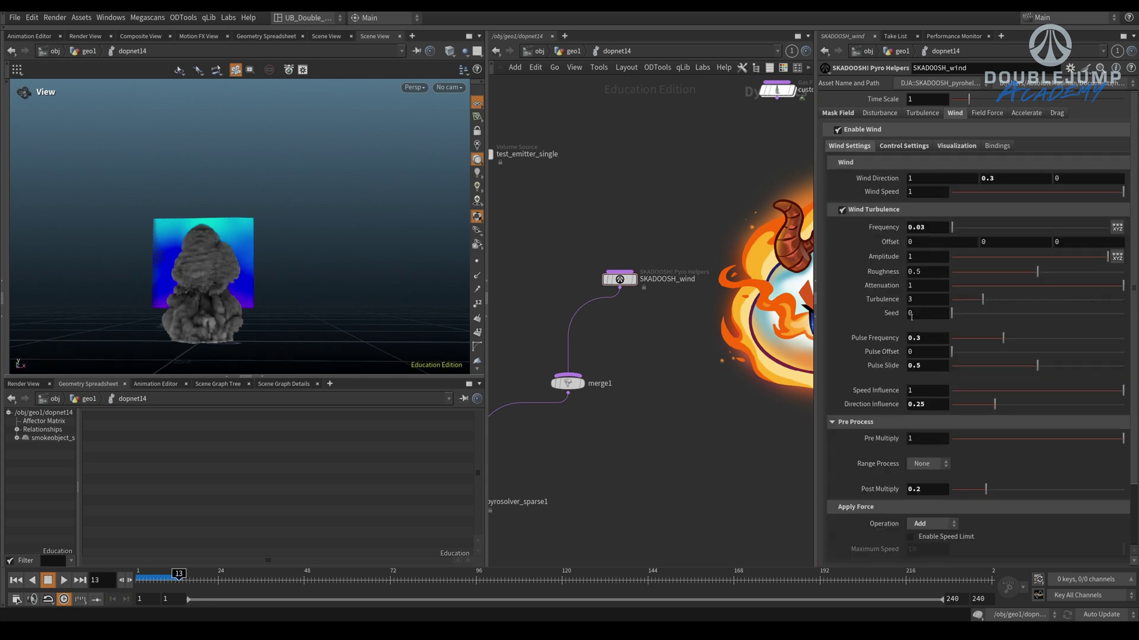
{"action": "left_click", "coordinate": [904, 146]}
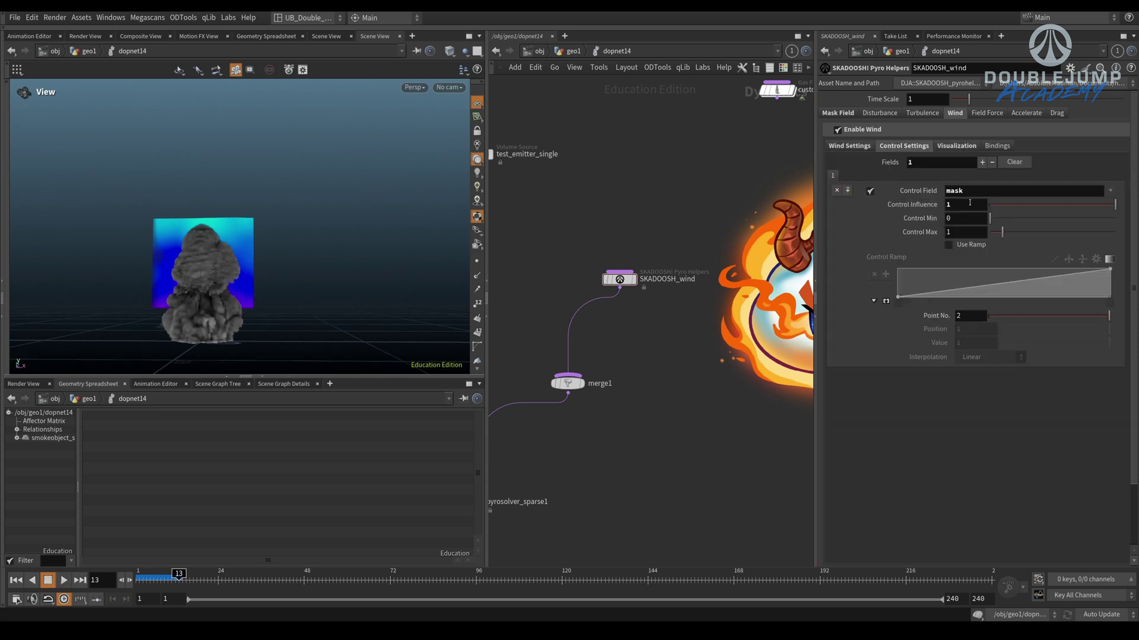
{"action": "left_click_drag", "start_coordinate": [1013, 206], "coordinate": [1113, 206]}
{"action": "left_click", "coordinate": [849, 145]}
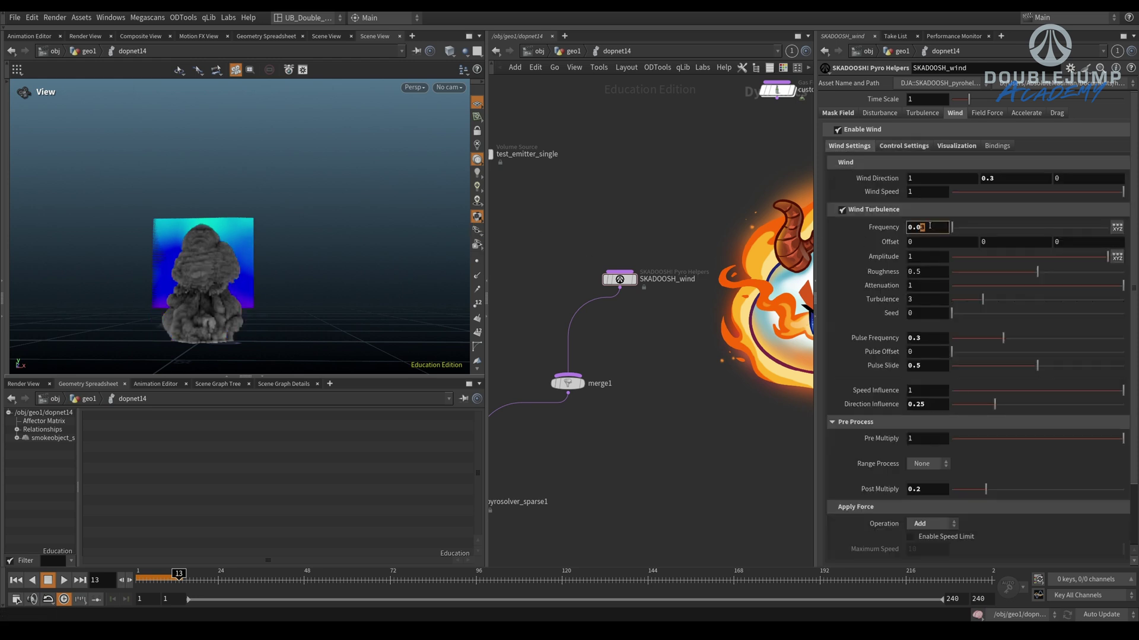
{"action": "key", "text": "Up"}
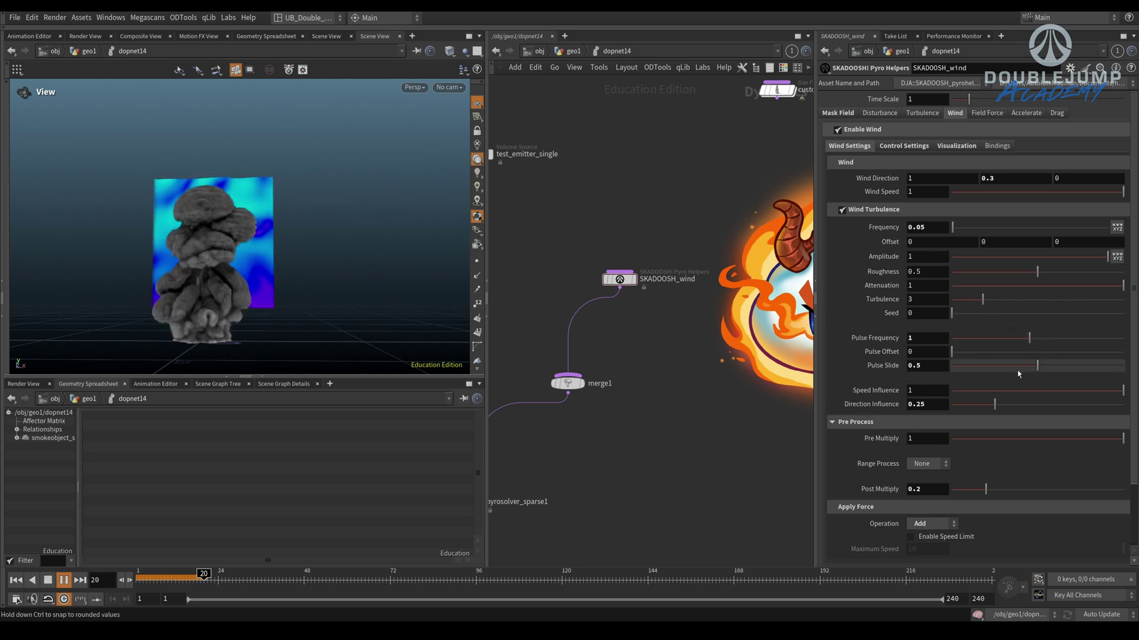
Try a pulse frequency of 0.453 with a pulse slide of 10 while the simulation plays to frame 38
{"action": "left_click_drag", "start_coordinate": [1003, 337], "coordinate": [1029, 337]}
{"action": "left_click", "coordinate": [925, 365]}
{"action": "type", "text": "10"}
{"action": "key", "text": "Return"}
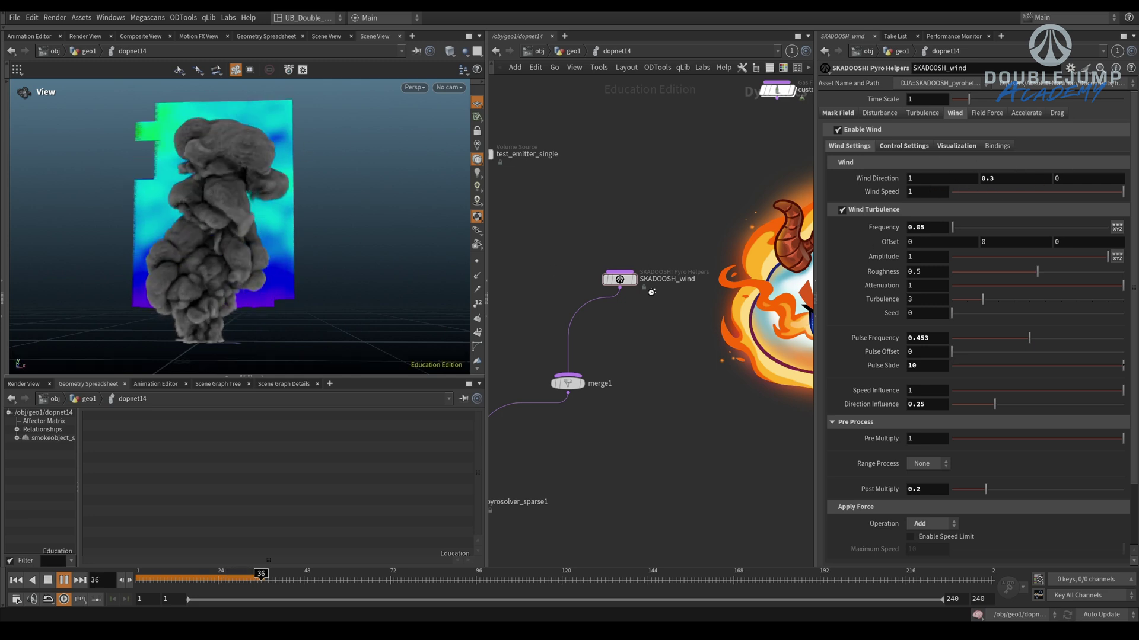
Set the pulse slide to 1 and the pulse frequency to 0.3, and restart the simulation
{"action": "left_click", "coordinate": [922, 366]}
{"action": "type", "text": "1"}
{"action": "key", "text": "shift+Tab"}
{"action": "key", "text": "shift+Tab"}
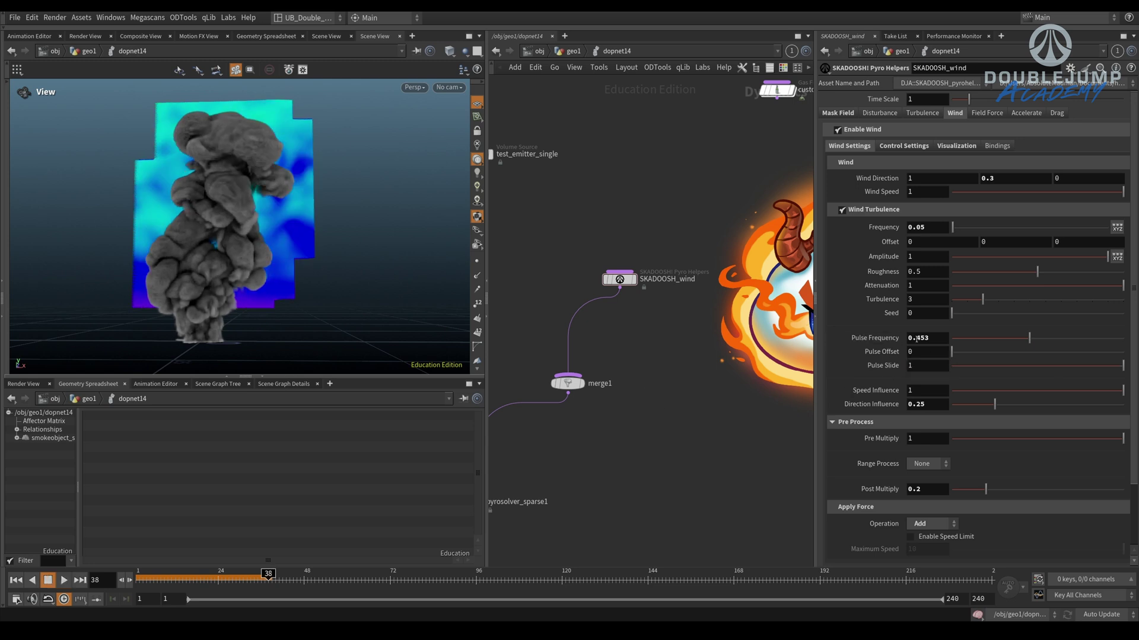
{"action": "type", "text": "0.3"}
{"action": "key", "text": "Return"}
{"action": "key", "text": "ctrl+Up"}
{"action": "key", "text": "Up"}
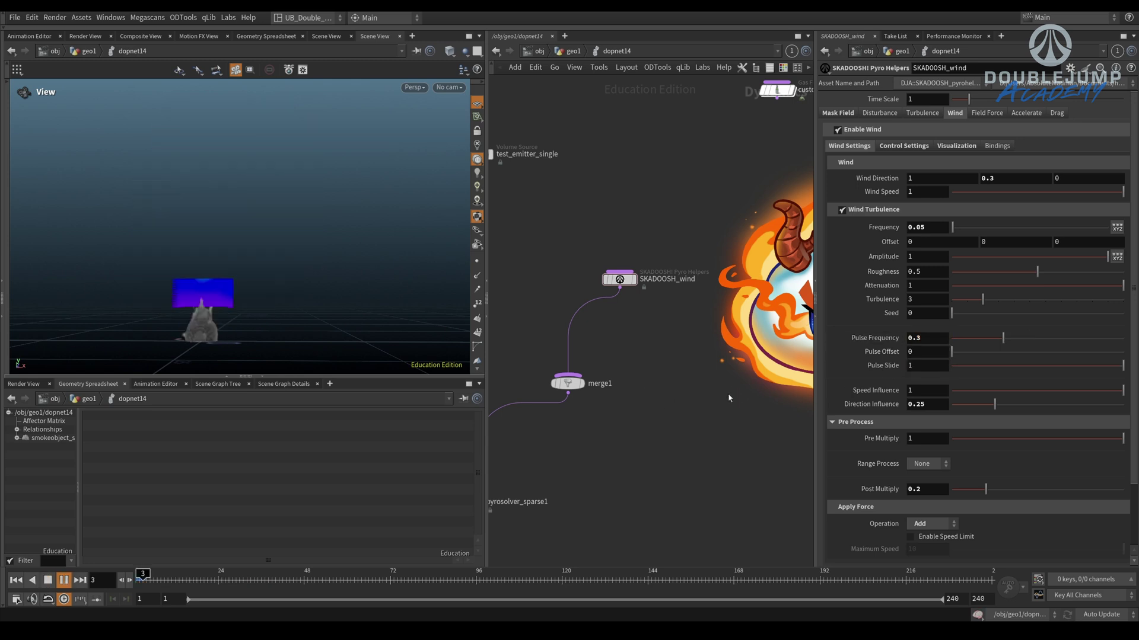
Turn off the turbulence visualization and replay the masked wind simulation up to frame 30
{"action": "left_click", "coordinate": [956, 146]}
{"action": "key", "text": "Up"}
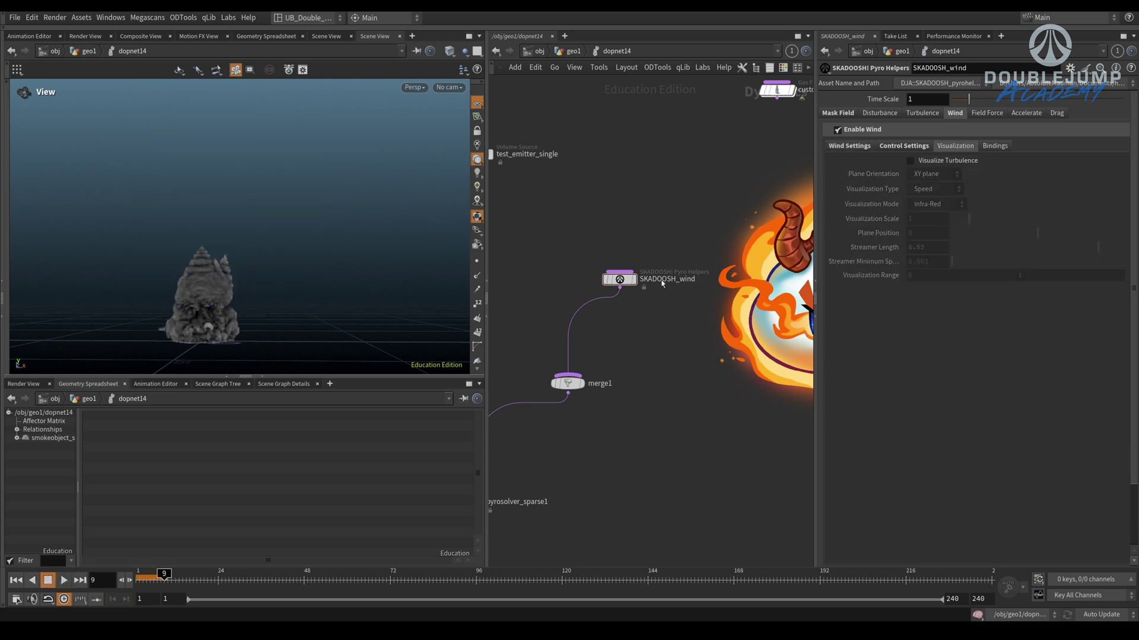
{"action": "key", "text": "ctrl+Up"}
{"action": "key", "text": "Up"}
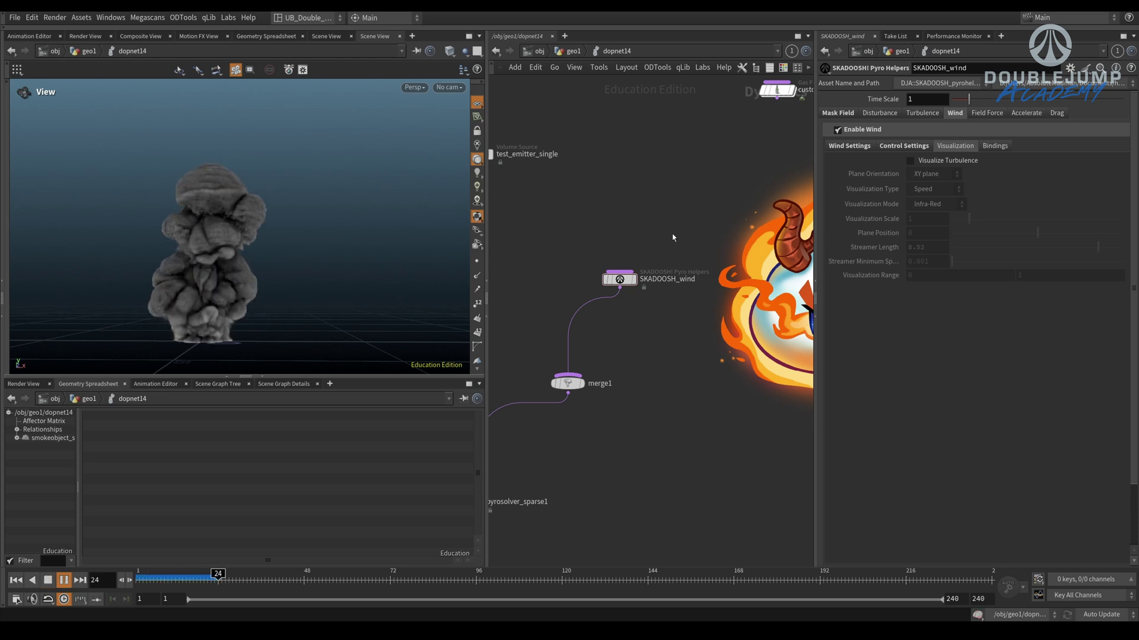
{"action": "key", "text": "Down"}
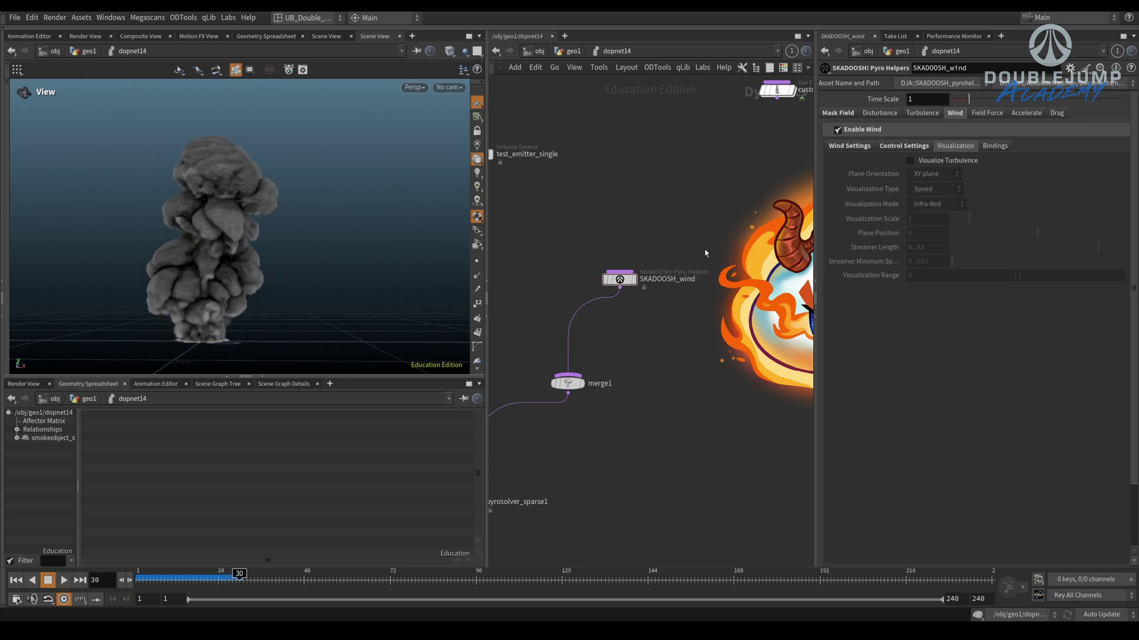
{"action": "left_click_drag", "start_coordinate": [615, 284], "coordinate": [641, 296]}
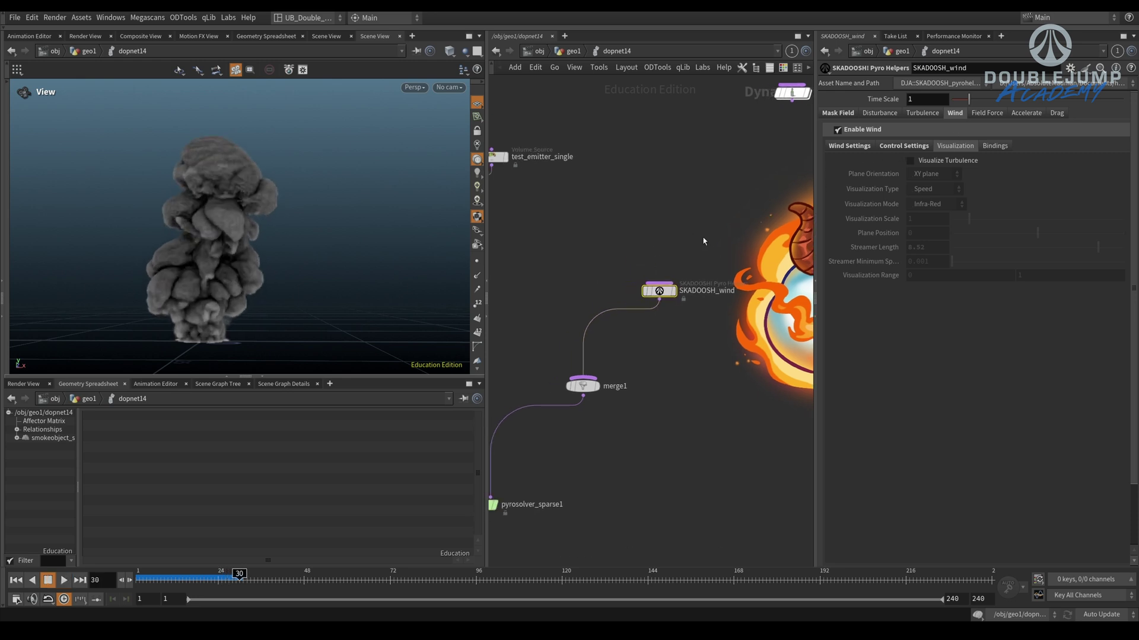